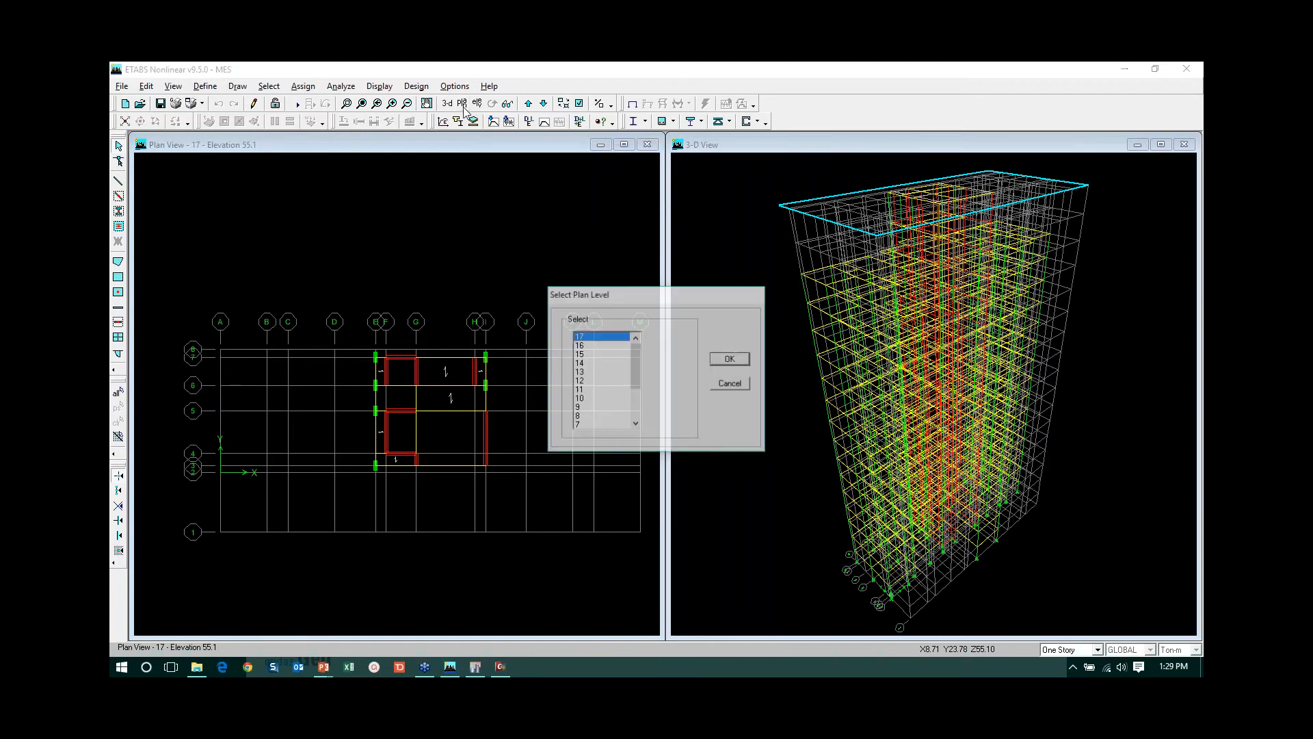
- Examine the floor plans storey by storey from level 17 down to level 8, and return to level 10
left_click(730, 361)
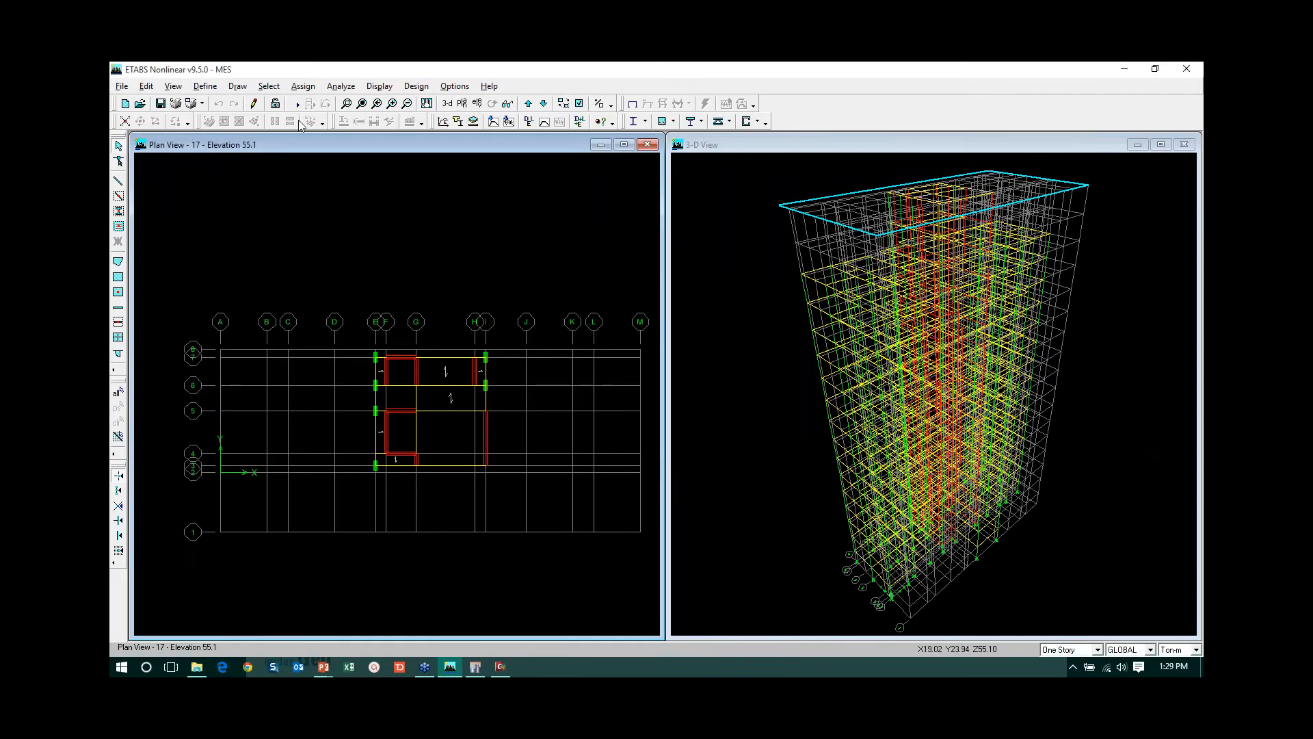
left_click(543, 104)
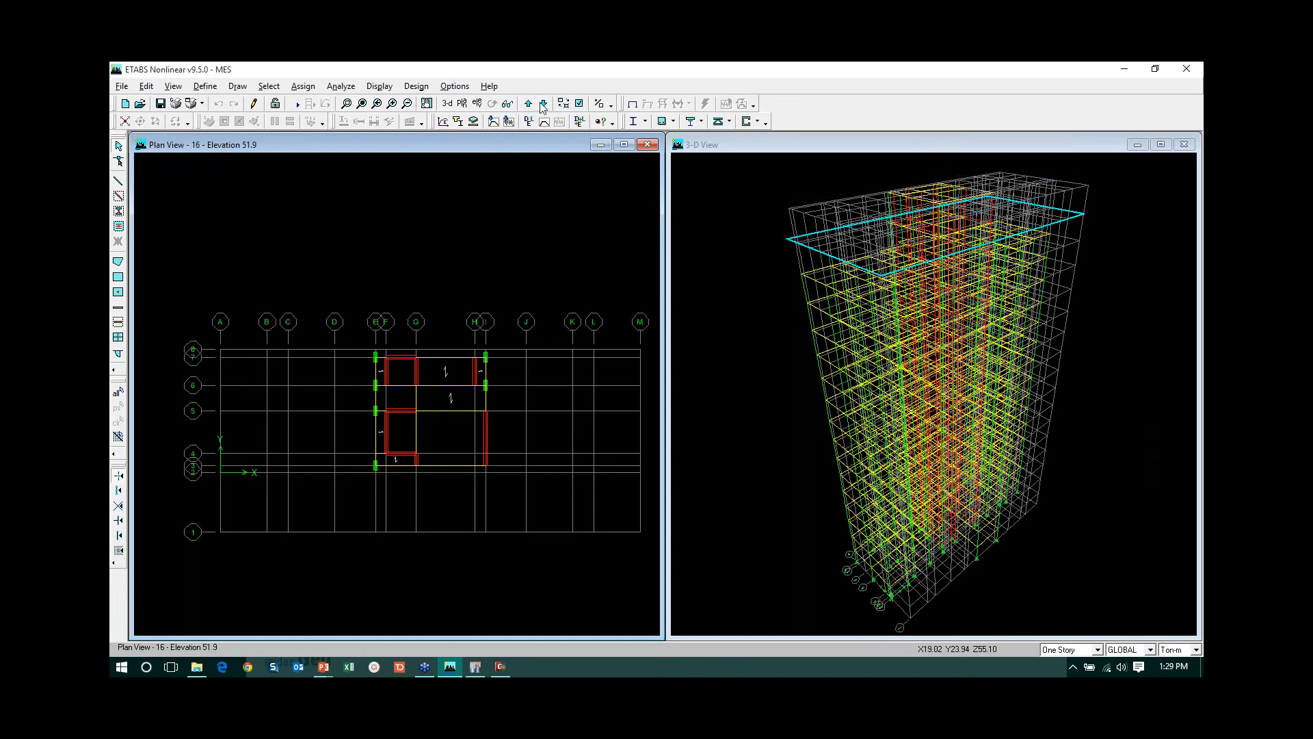
left_click(543, 104)
left_click(543, 104)
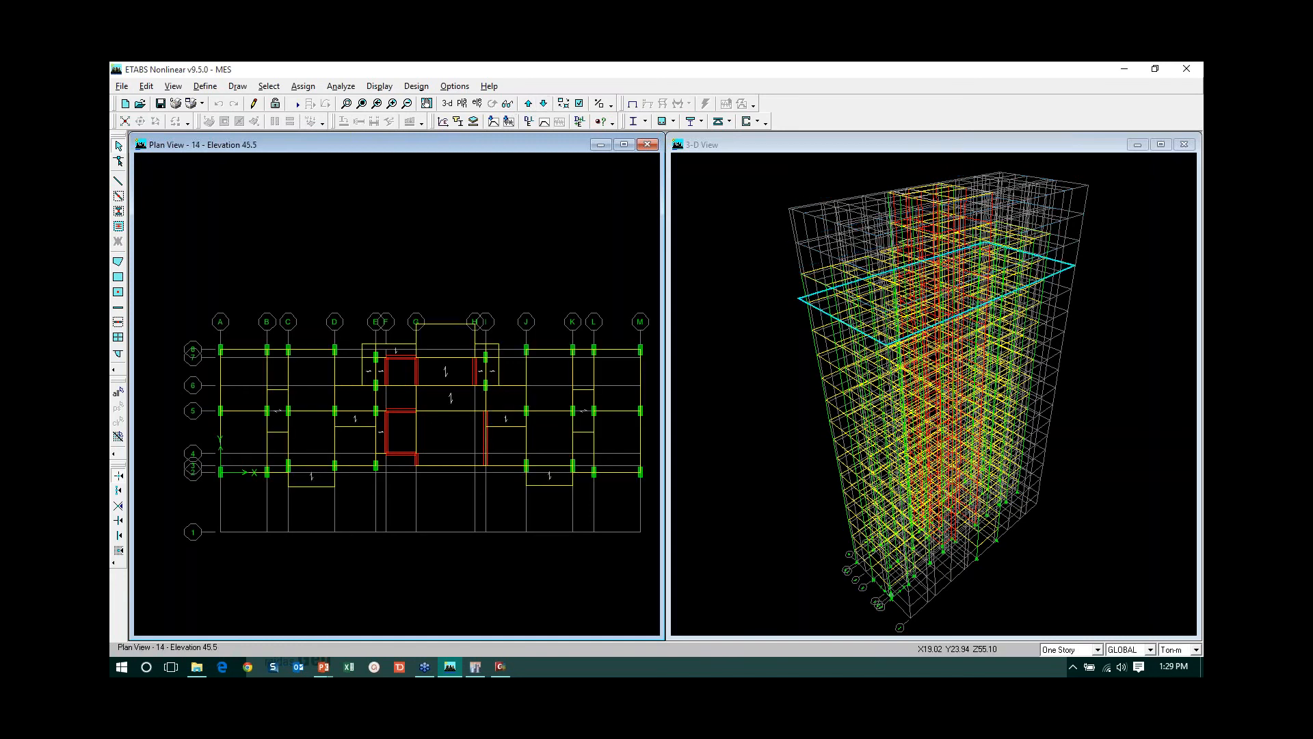
left_click(543, 104)
left_click(543, 104)
left_click(543, 104)
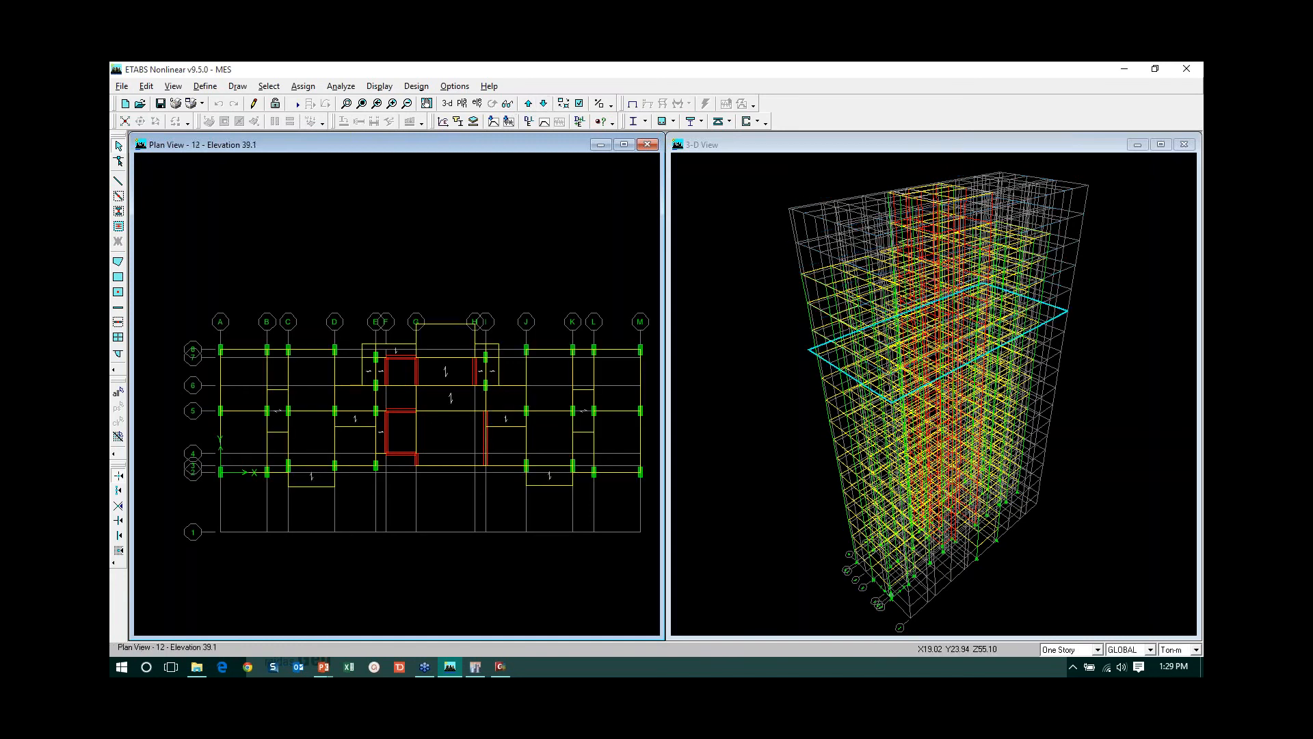
left_click(543, 104)
left_click(543, 104)
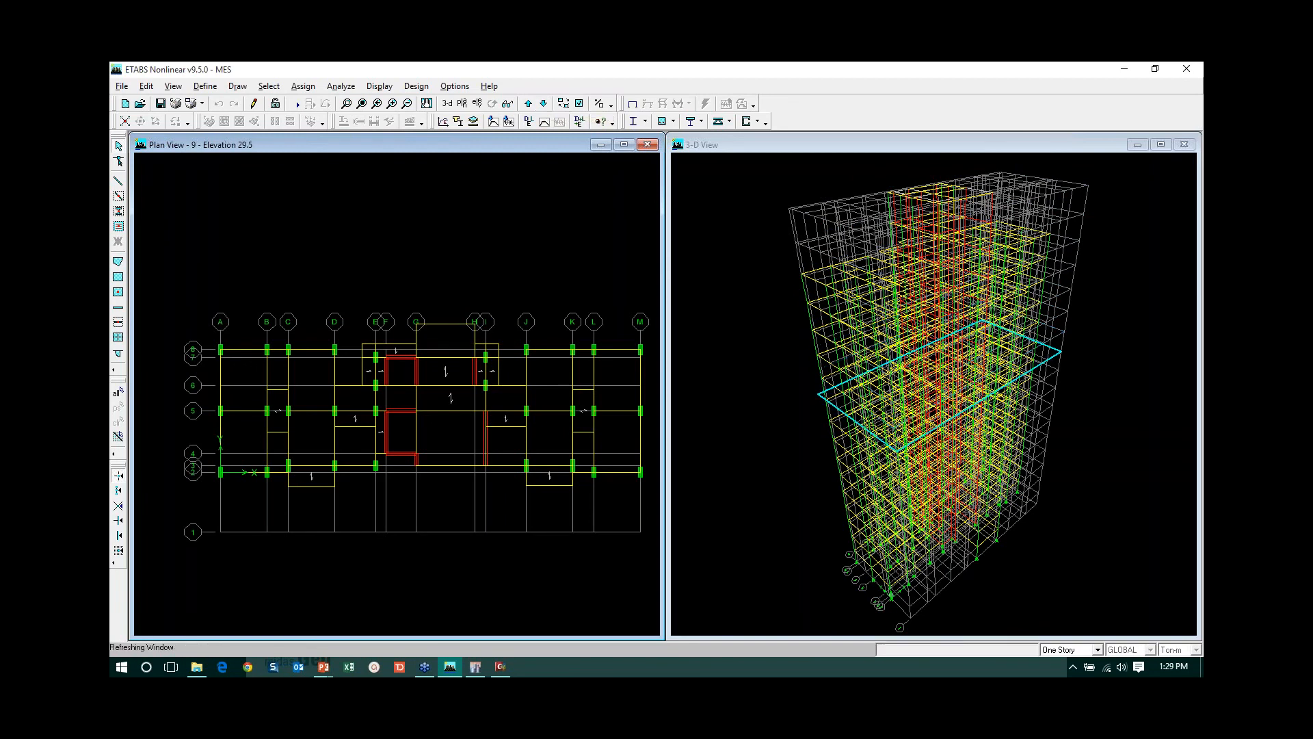
left_click(543, 104)
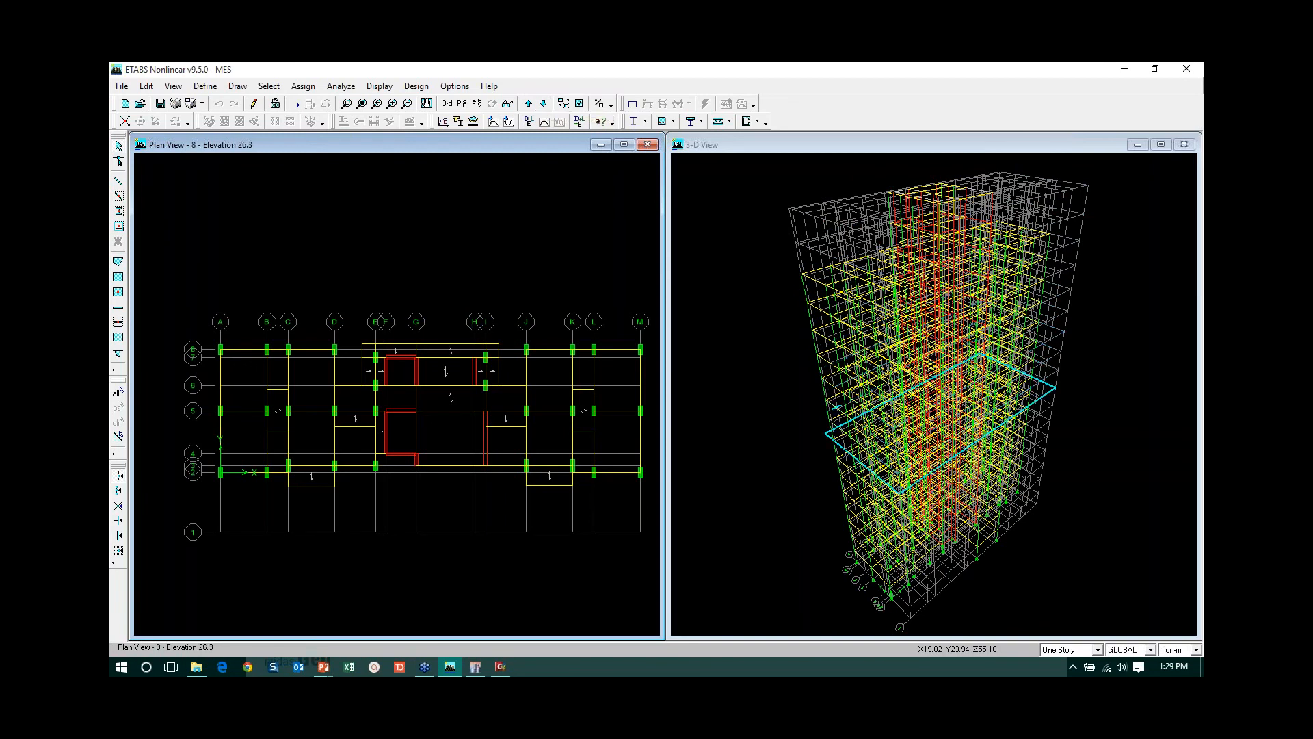
left_click(528, 104)
left_click(528, 104)
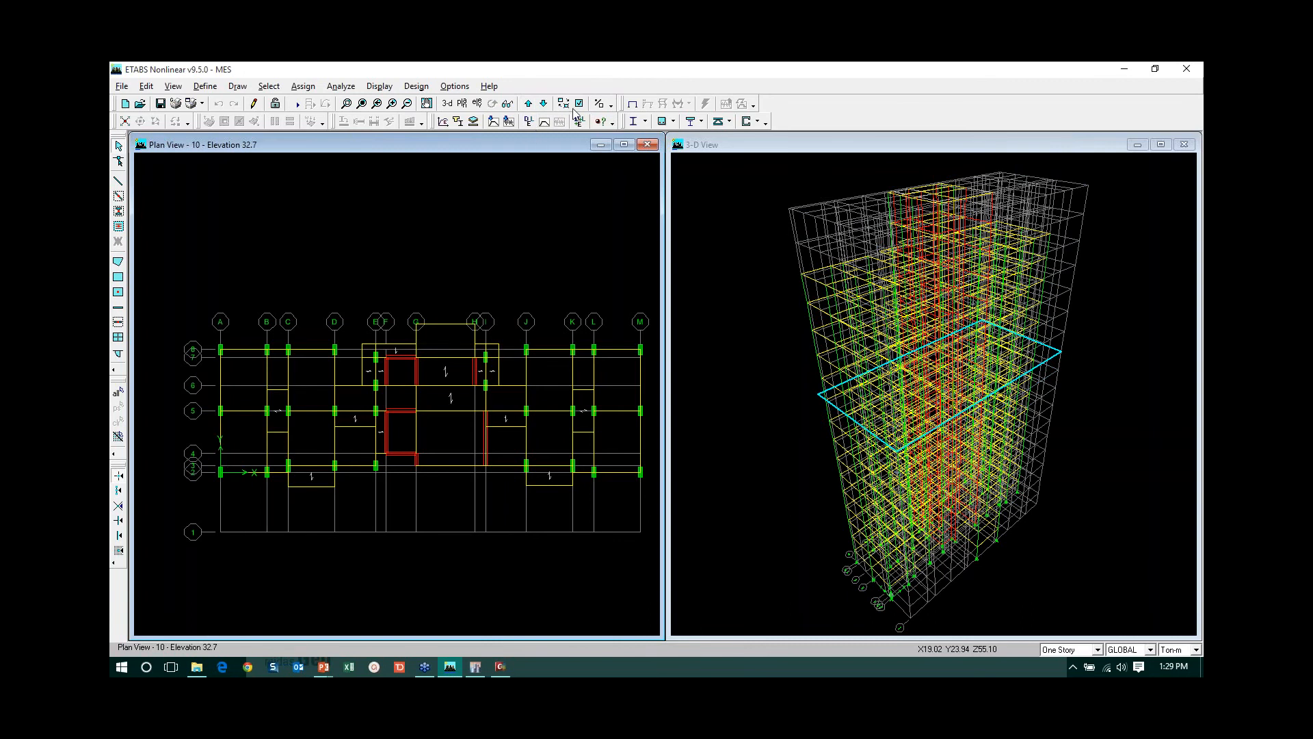
- Export the model as a SAP2000 .s2k text file named Export Gen in the ETAbs folder
left_click(124, 85)
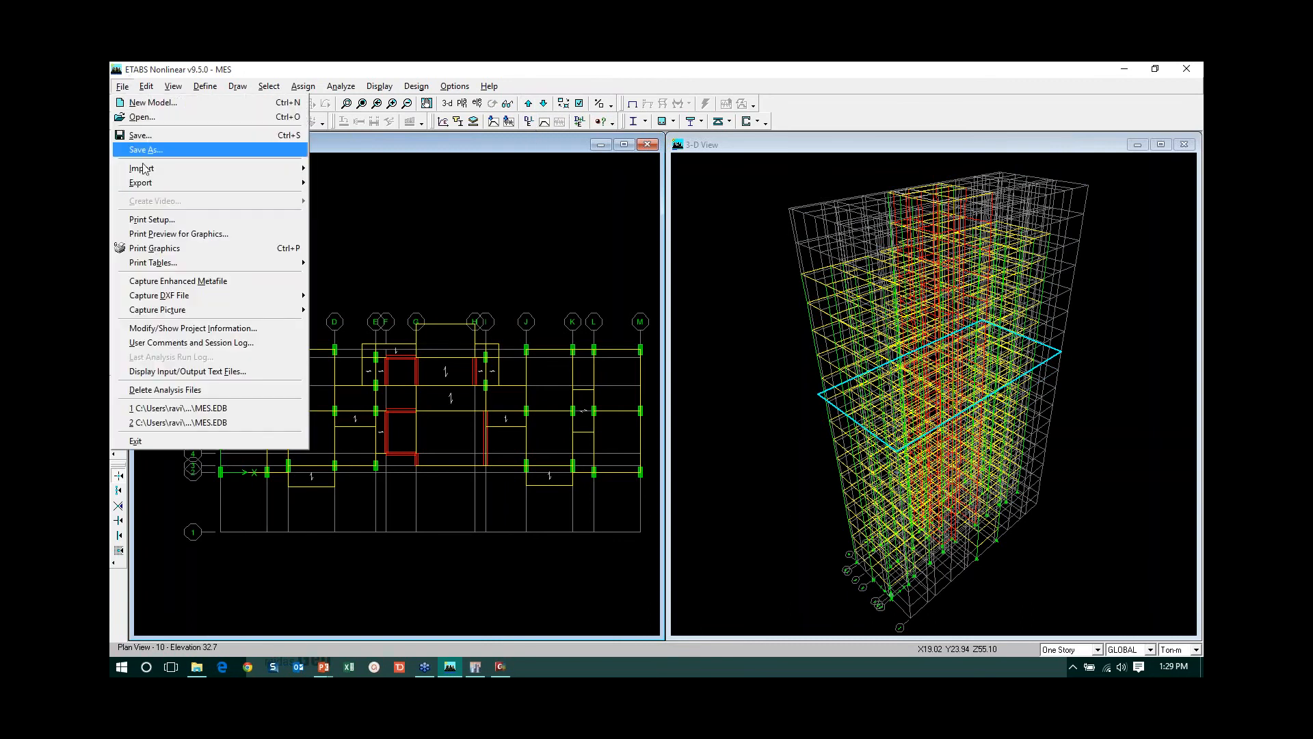
mouse_move(162, 182)
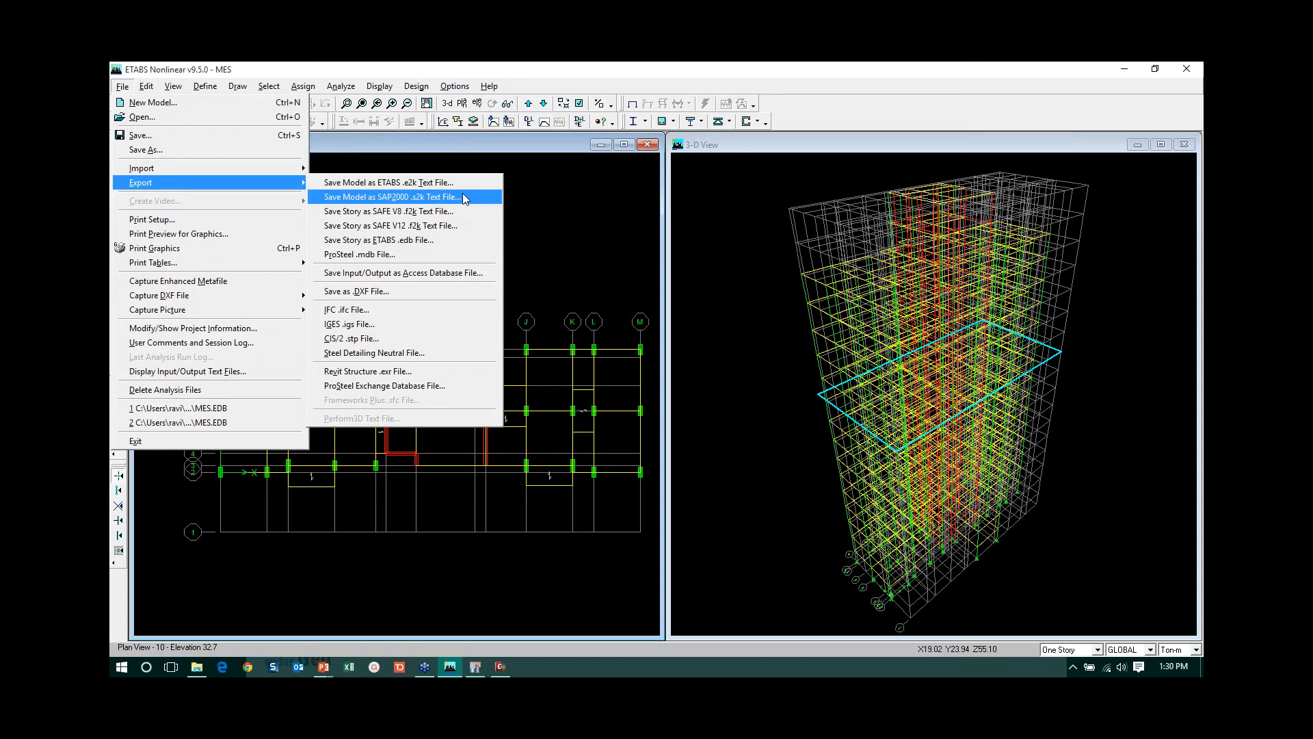
left_click(420, 197)
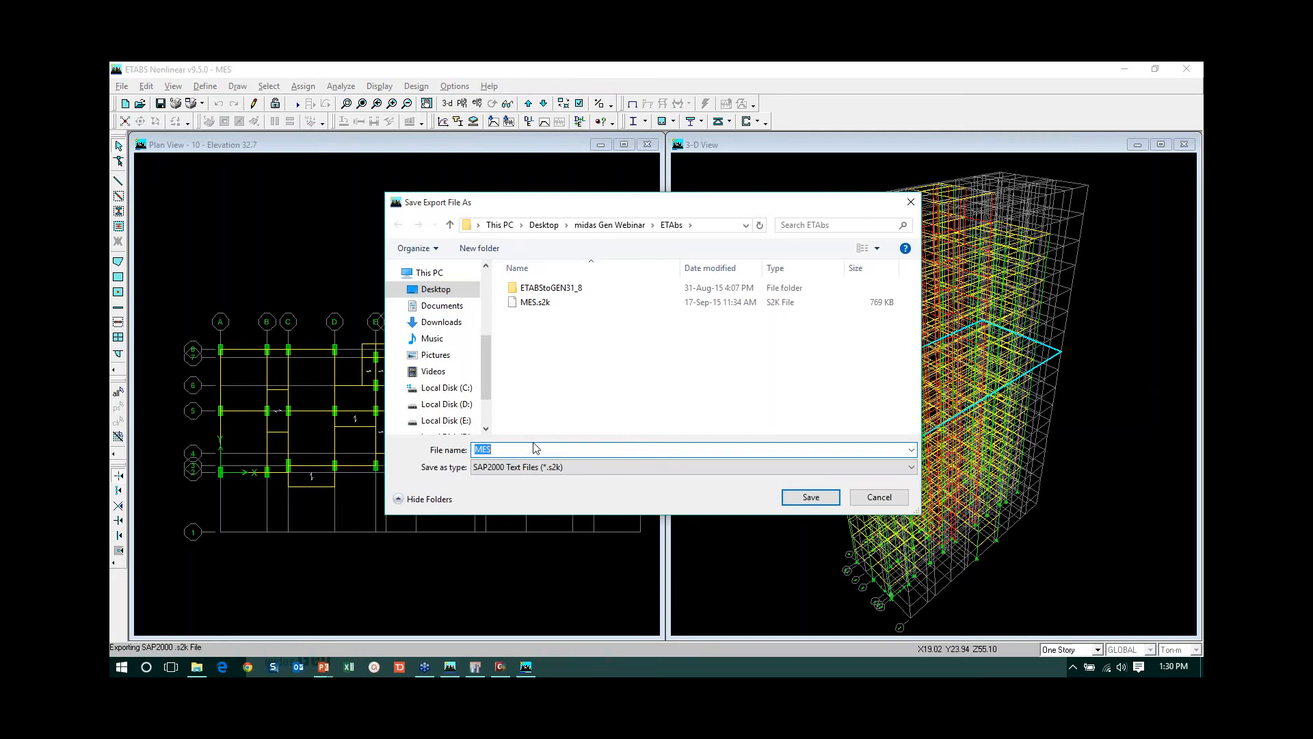
key("BackSpace")
type("Export Gen")
left_click(809, 498)
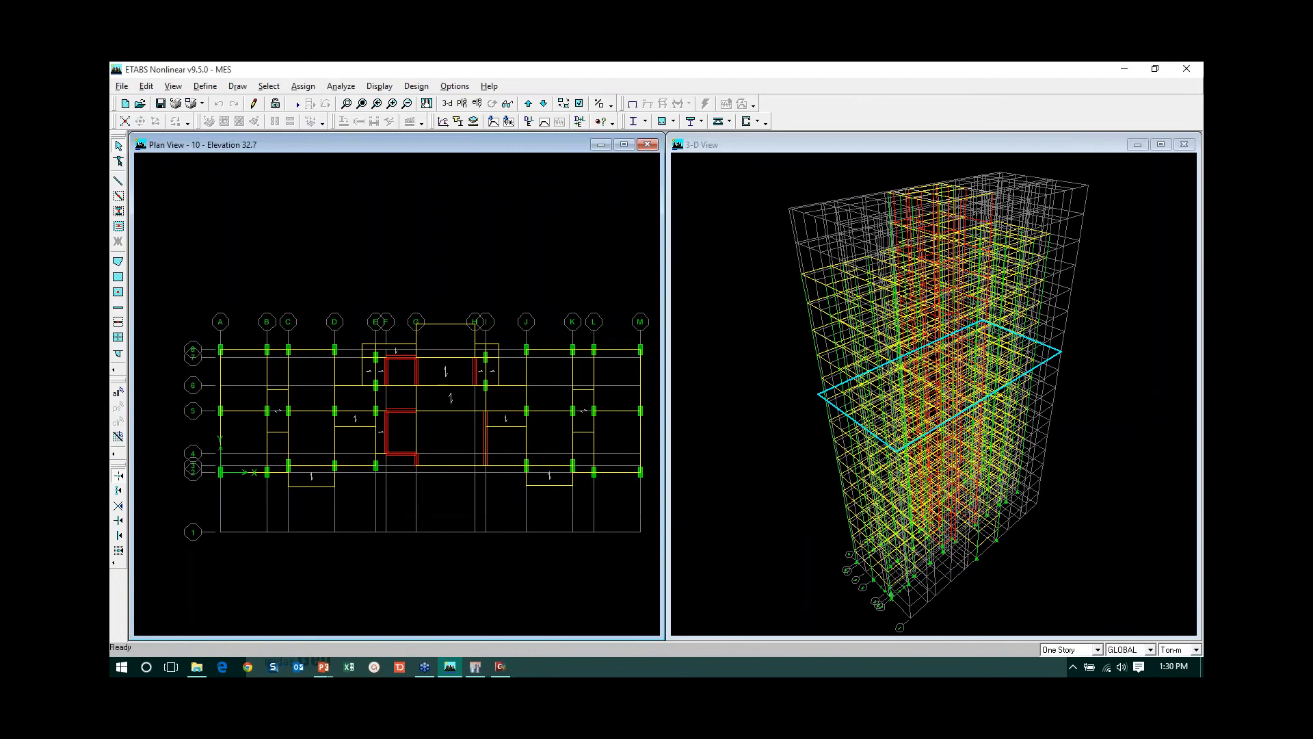
- Switch to File Explorer and check the ETAbs folder inside midas Gen Webinar for the exported file
left_click(198, 667)
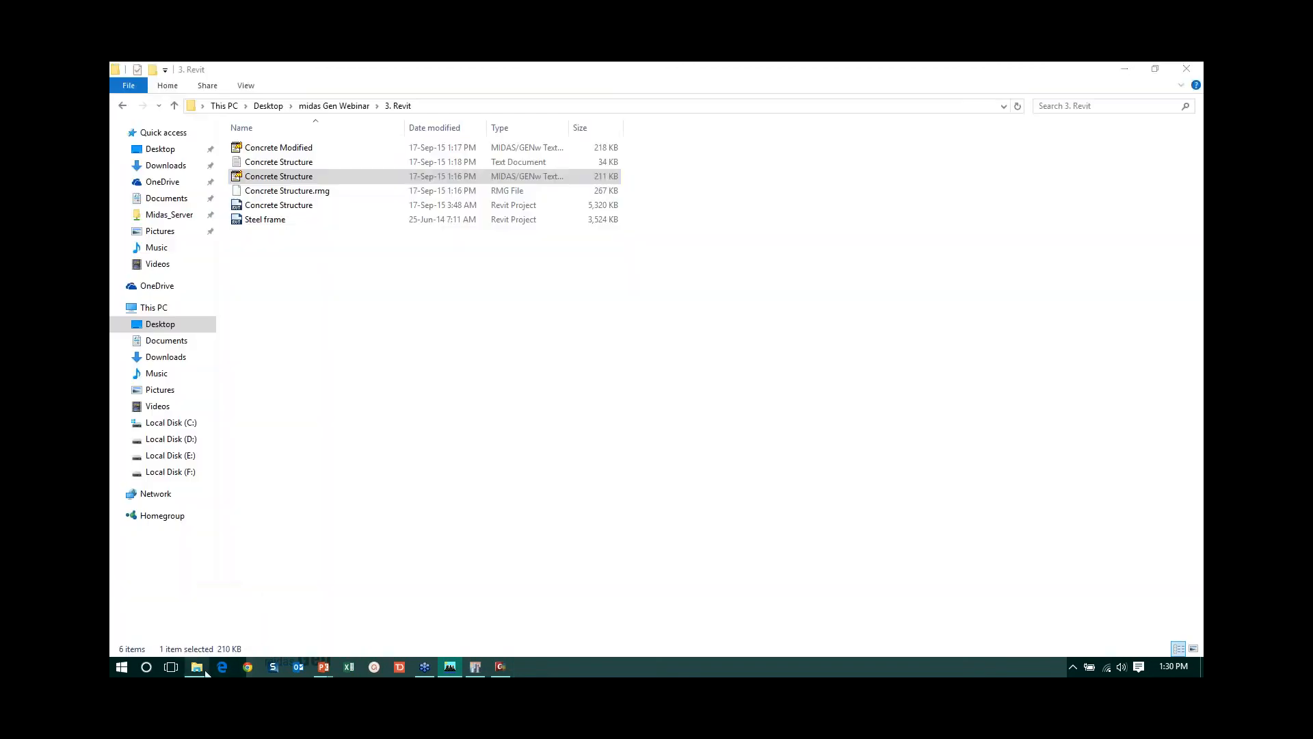
left_click(324, 107)
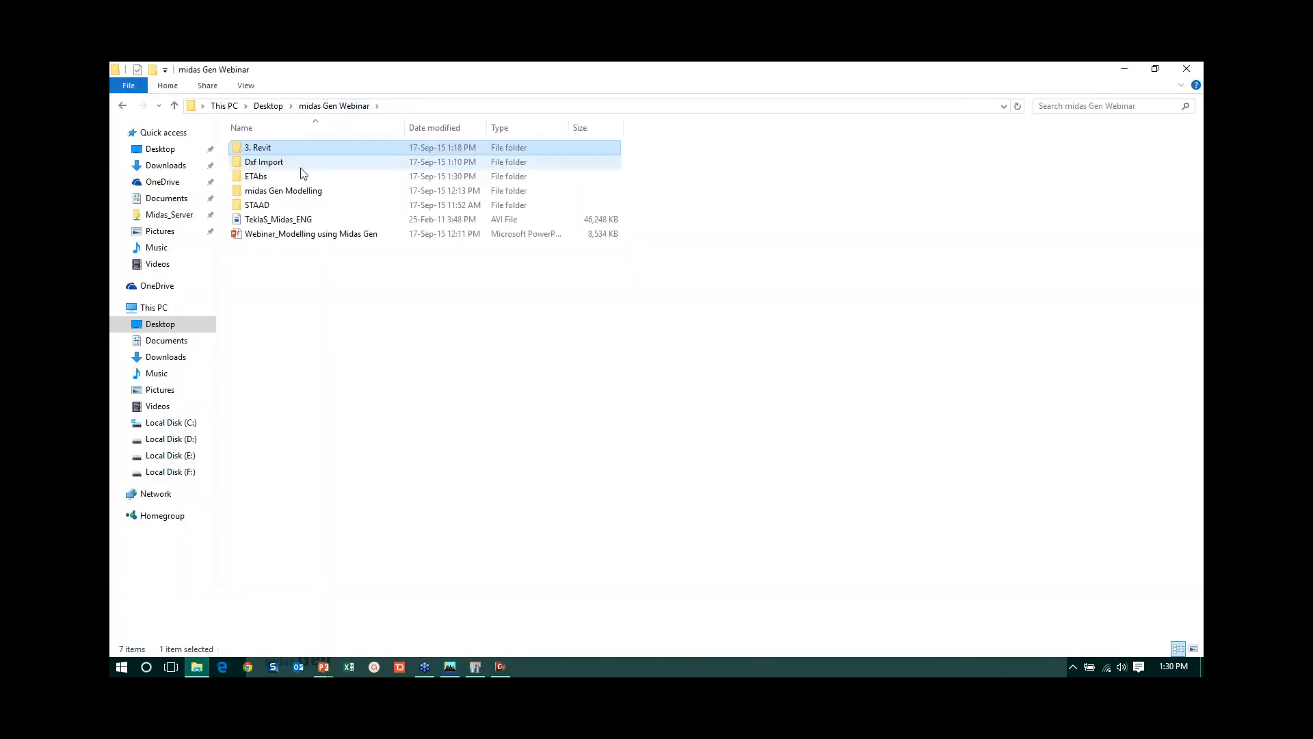
double_click(302, 175)
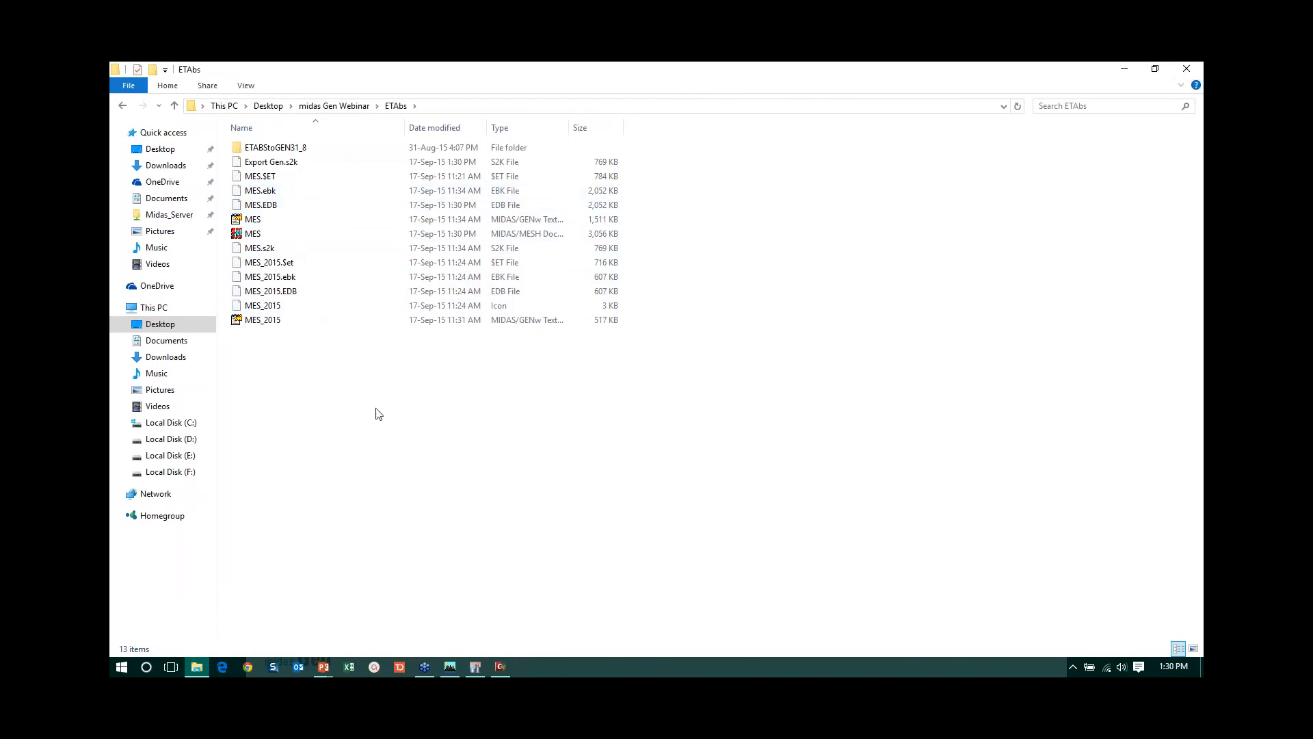
- Switch to midas Gen, dismiss the pending save, and start a new project without saving the open model
left_click(500, 668)
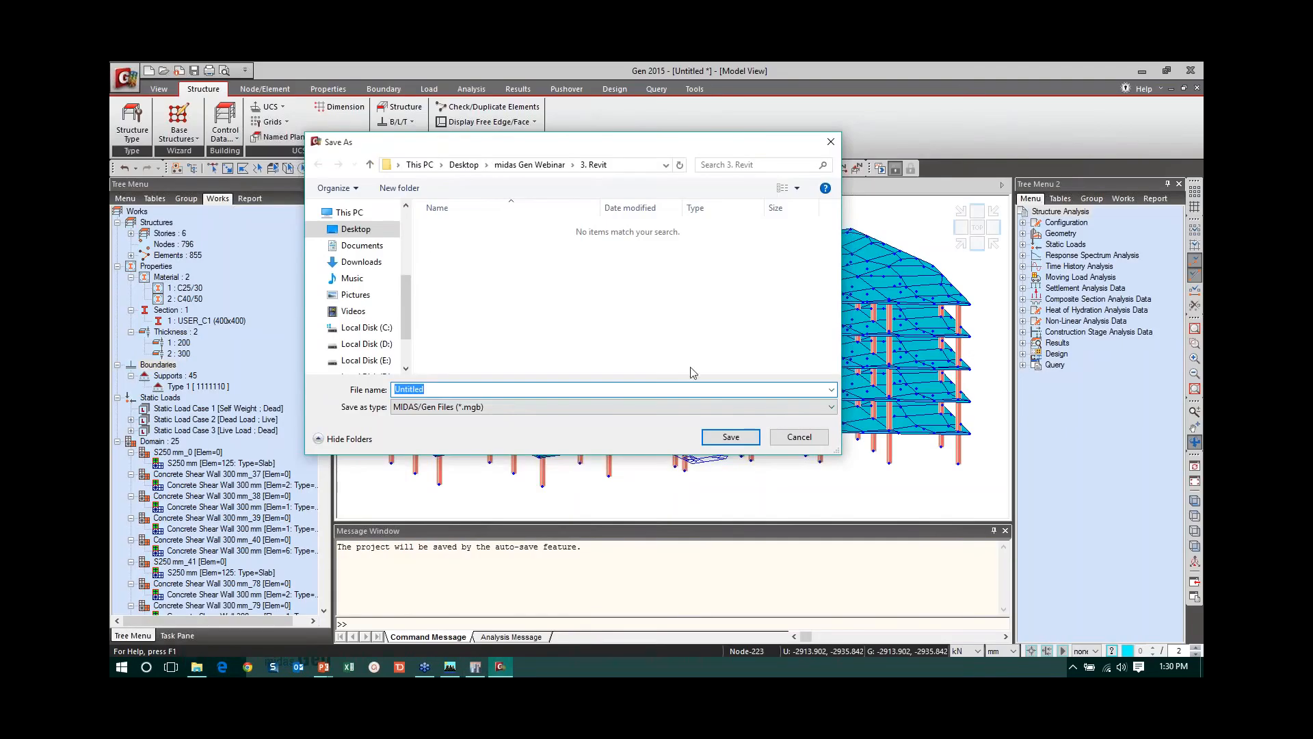
left_click(798, 436)
left_click(126, 77)
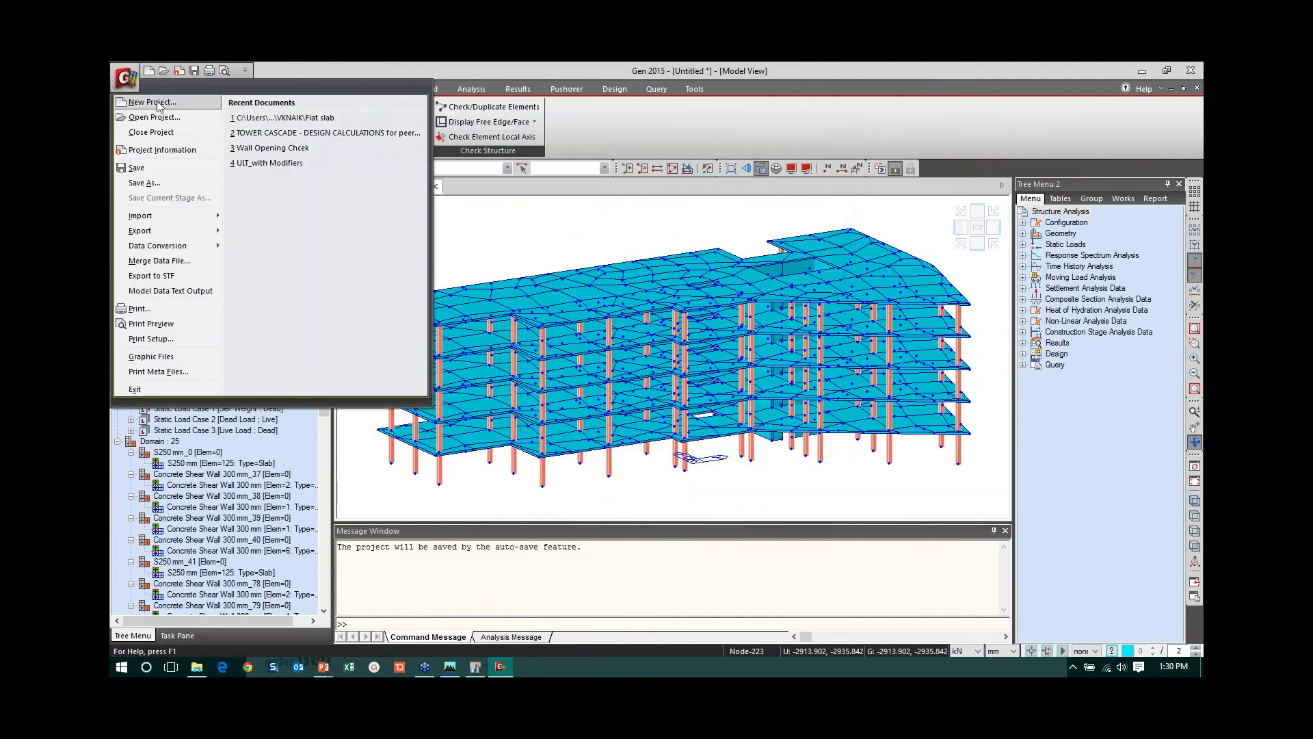
left_click(153, 101)
left_click(667, 395)
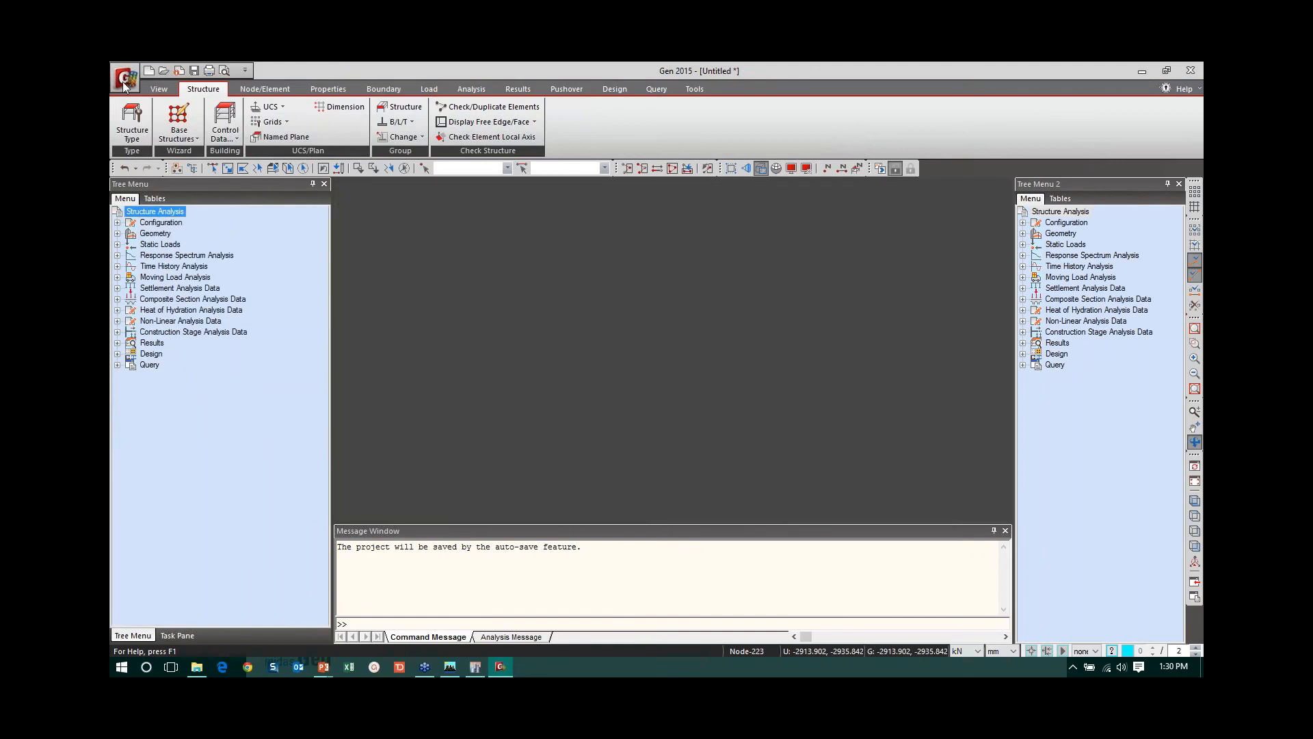
- Import Export Gen.s2k from the ETAbs folder as a SAP2000 (V6, V7) file
left_click(129, 81)
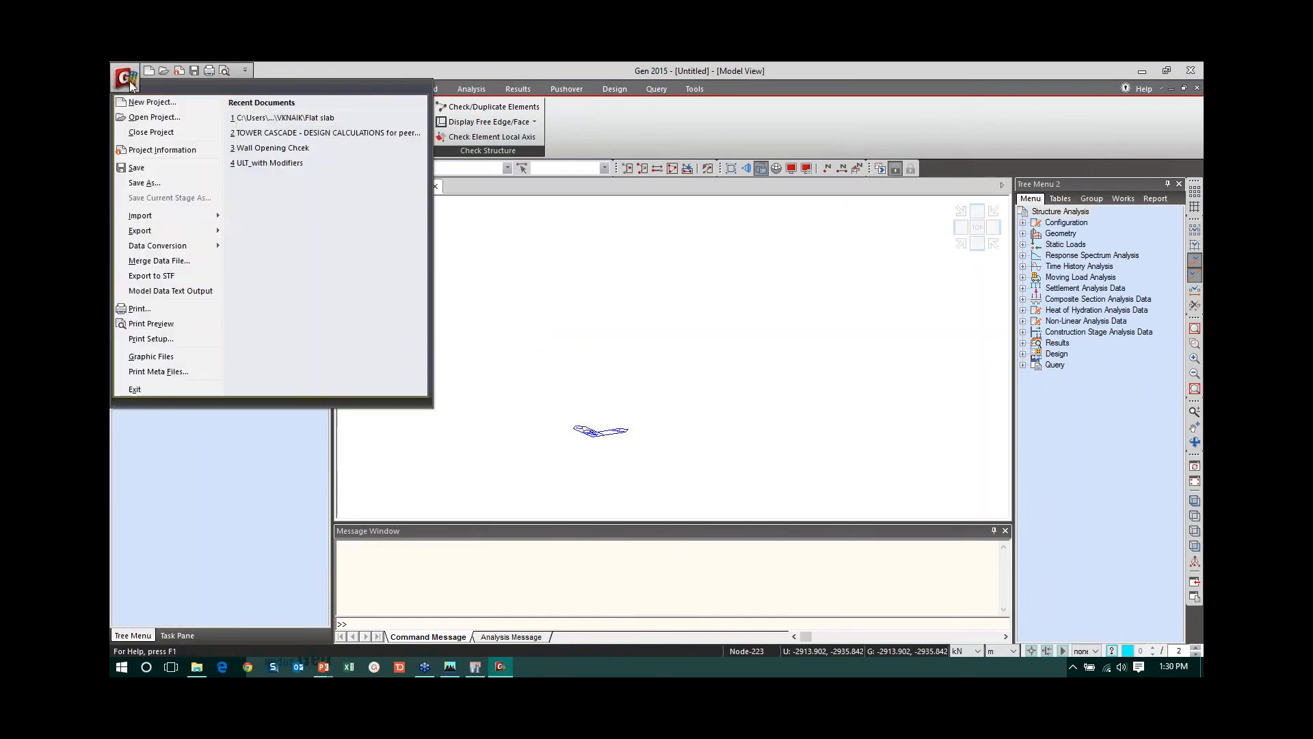
mouse_move(191, 220)
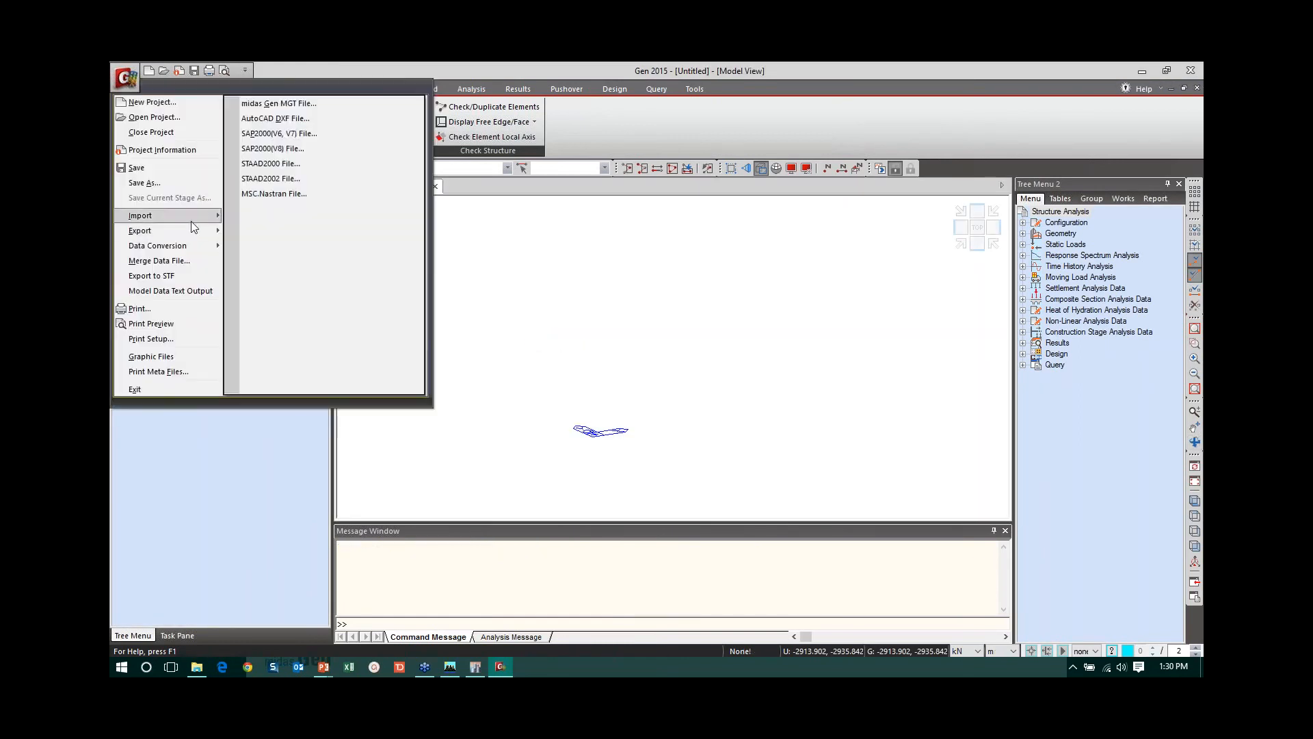
left_click(263, 134)
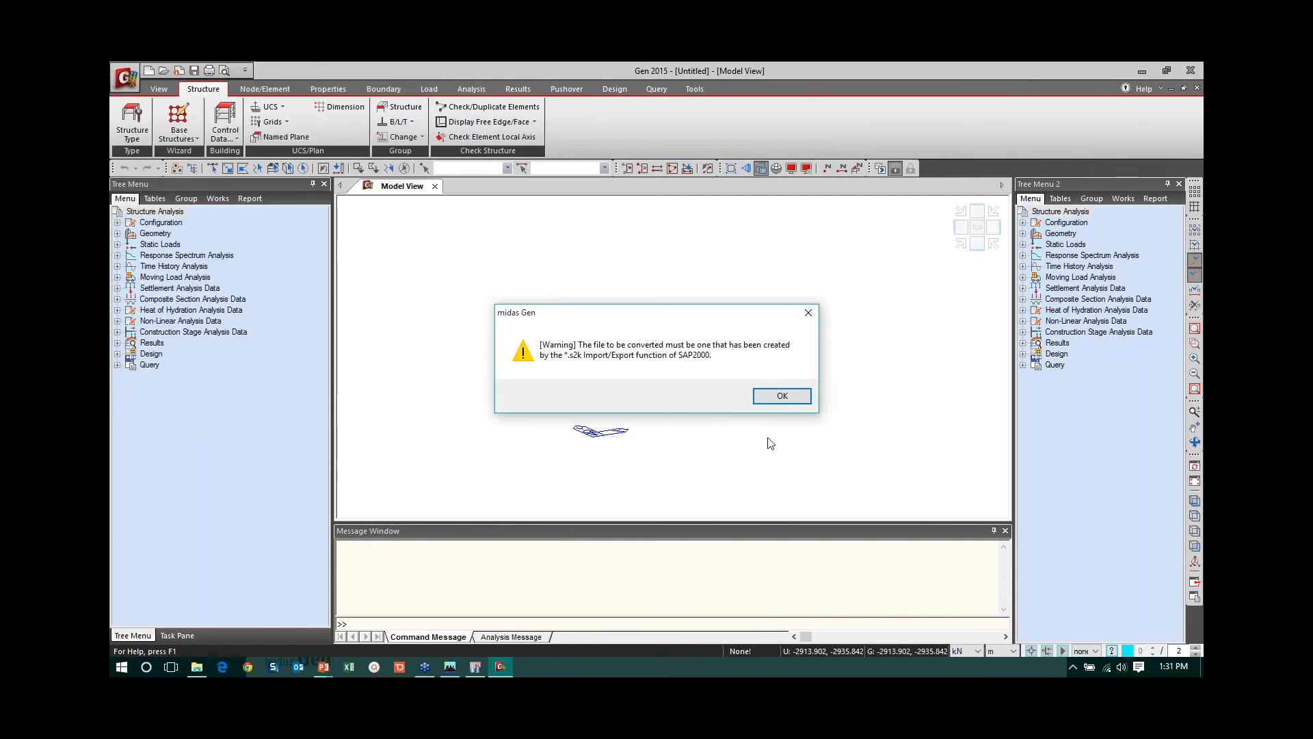
left_click(782, 397)
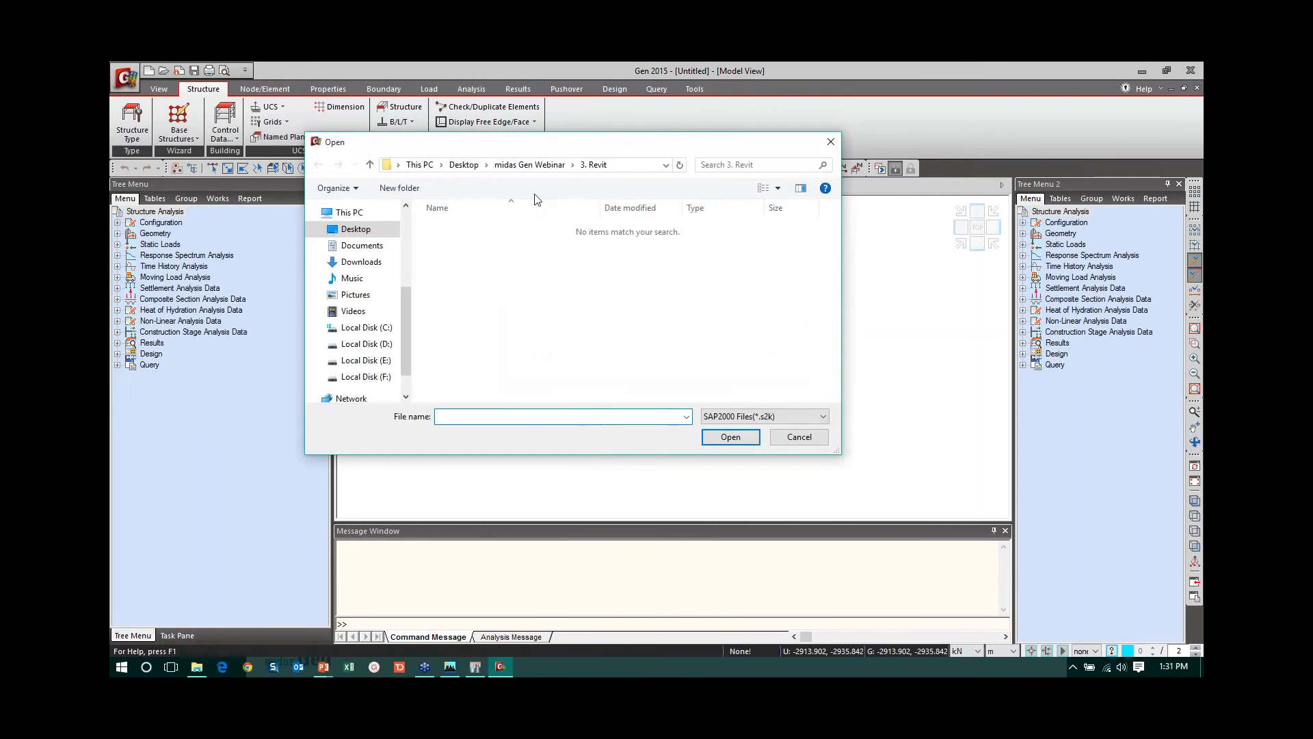
left_click(530, 165)
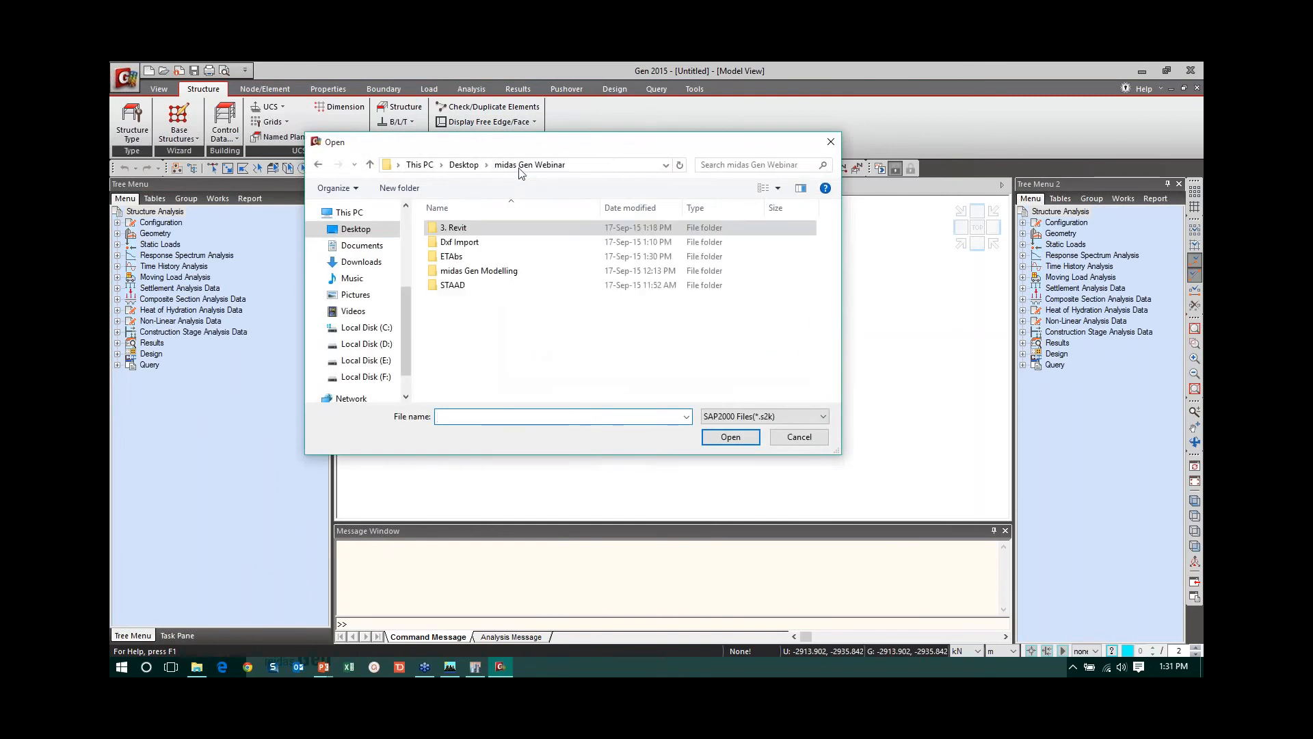
double_click(453, 257)
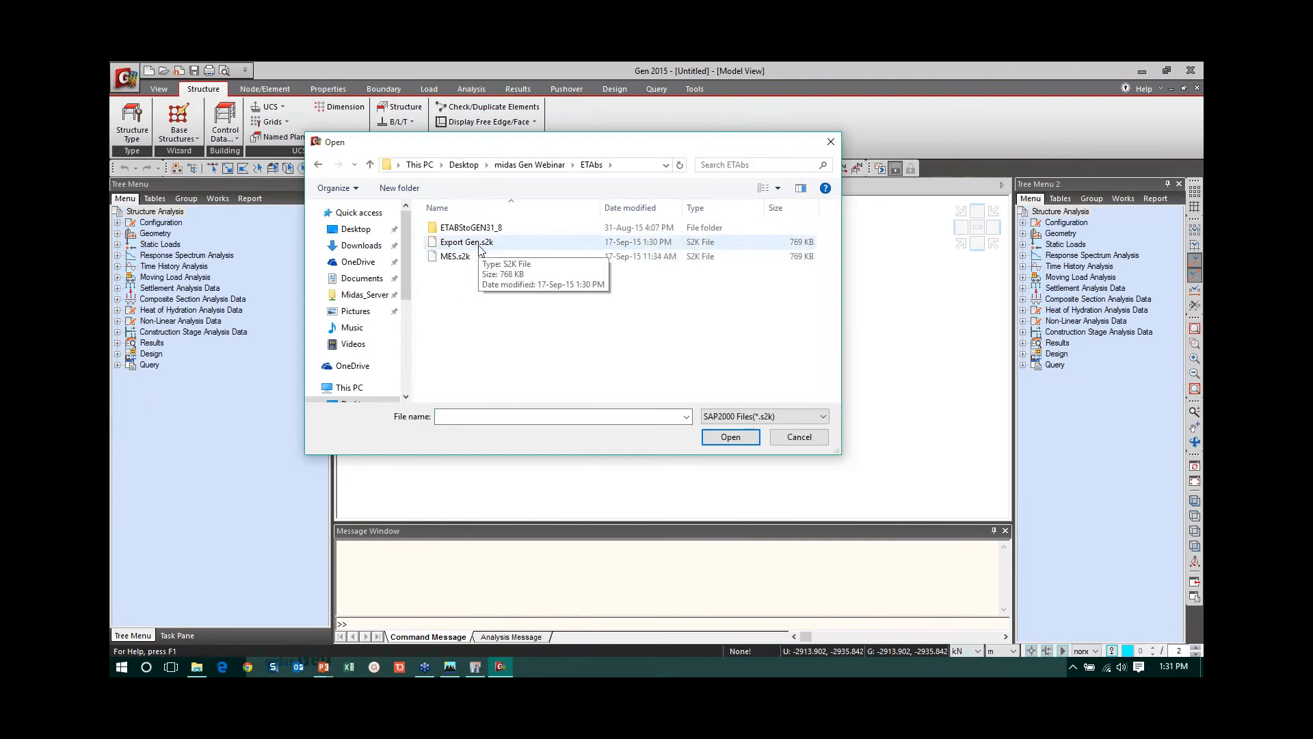
left_click(480, 245)
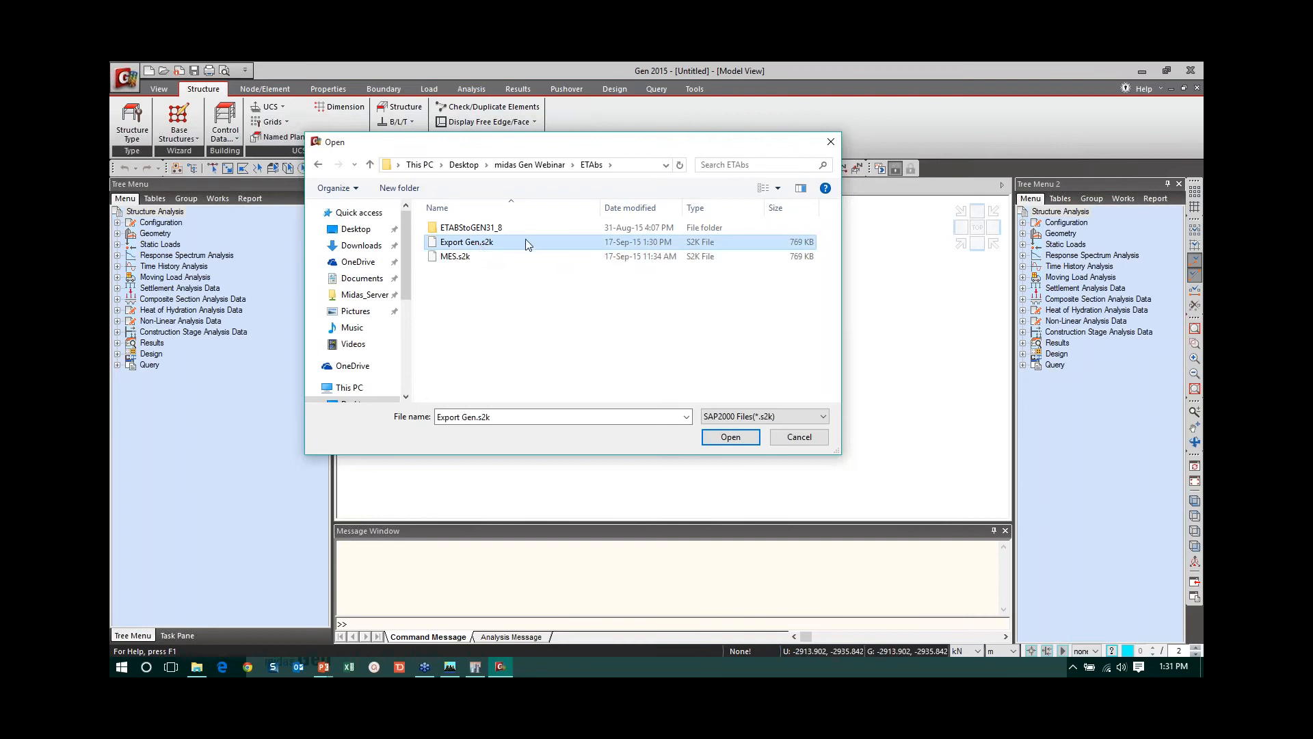
left_click(729, 437)
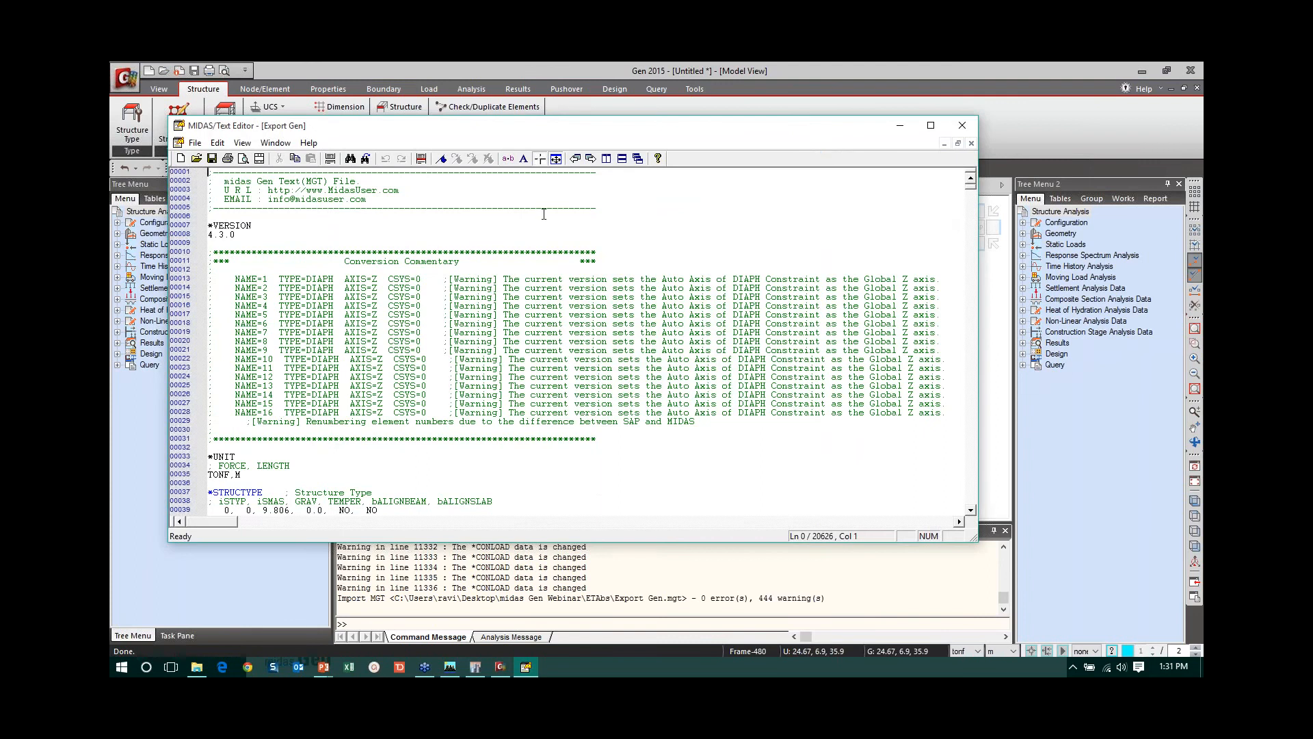
- Review the conversion commentary in the generated MGT text file and close the text editor
left_click(544, 215)
scroll(545, 214, "down", 8)
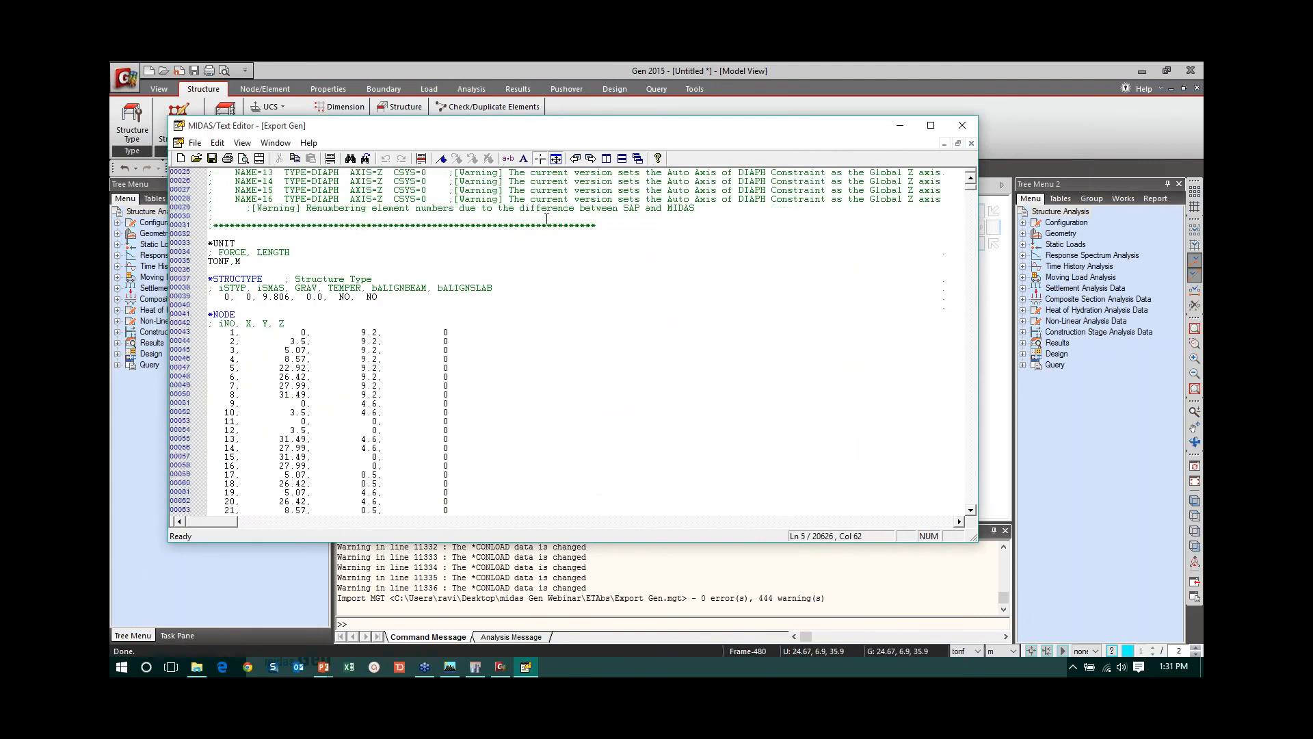
scroll(552, 214, "up", 8)
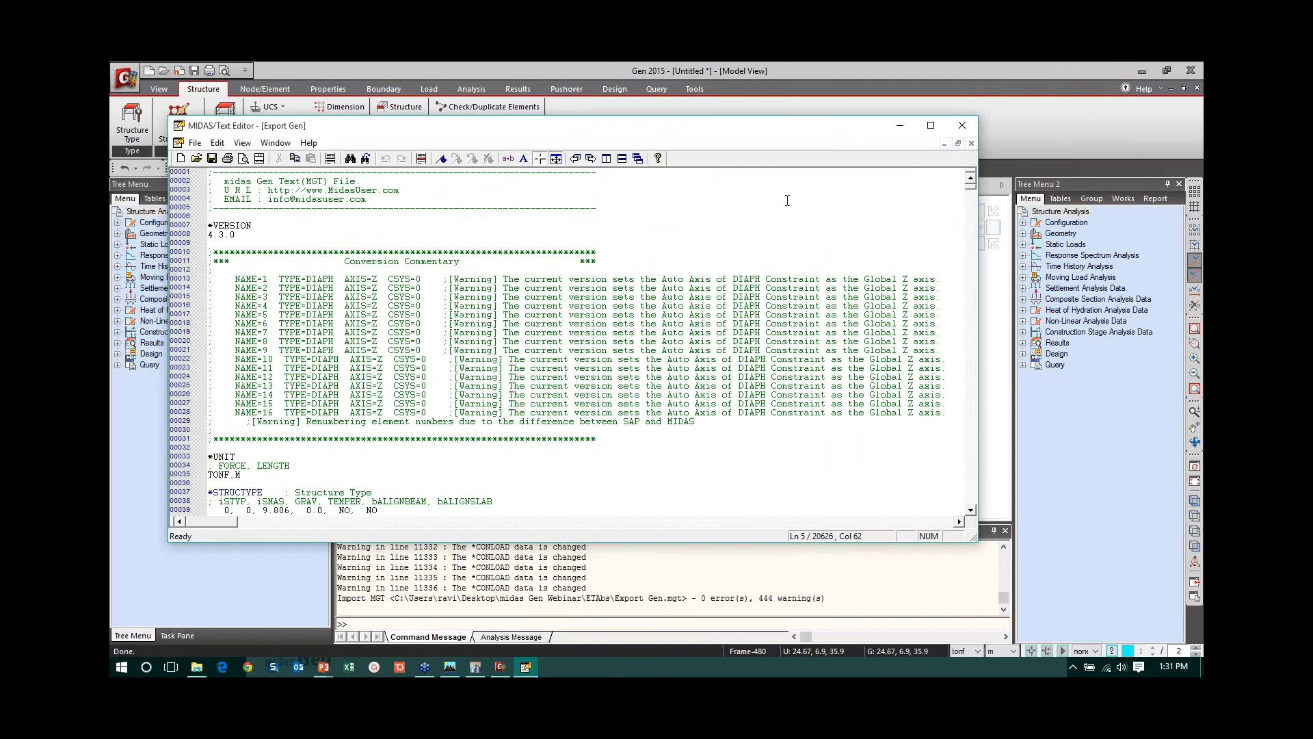
left_click(962, 125)
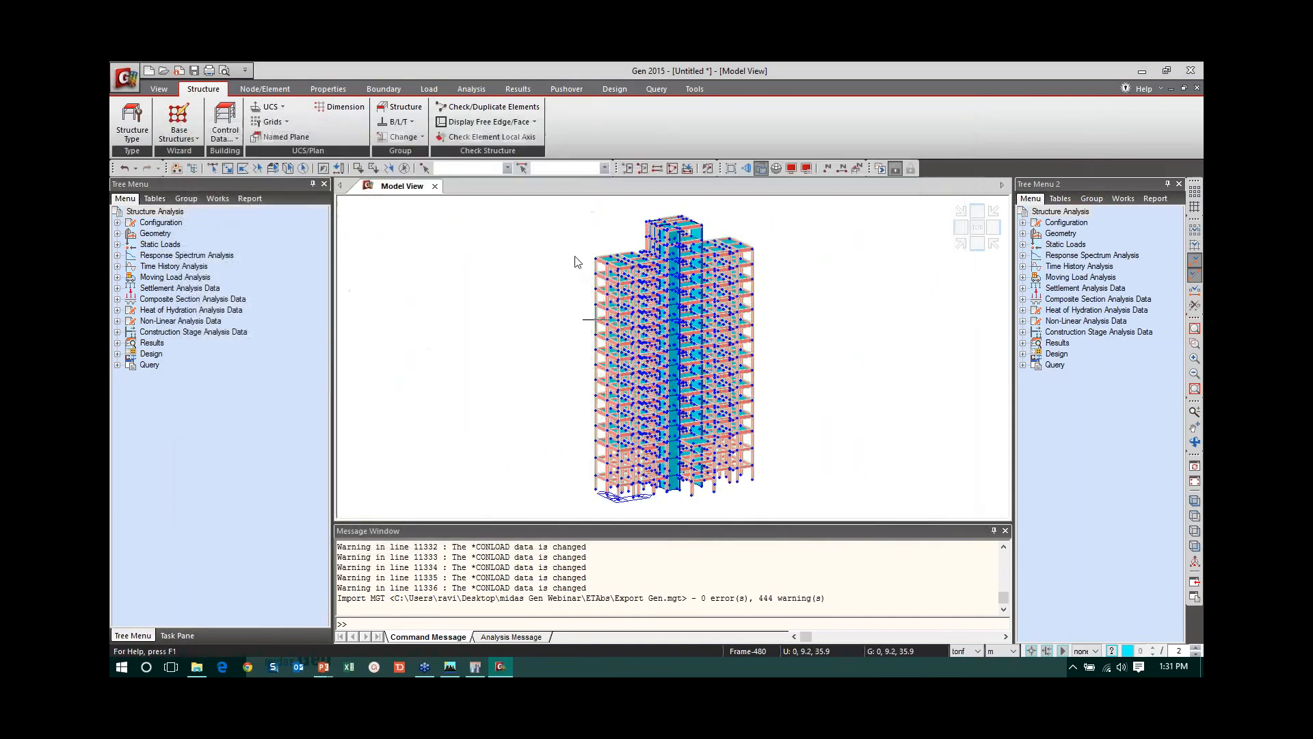
- Examine the imported materials, sections, thicknesses, boundaries and masses in the works tree
left_click(219, 200)
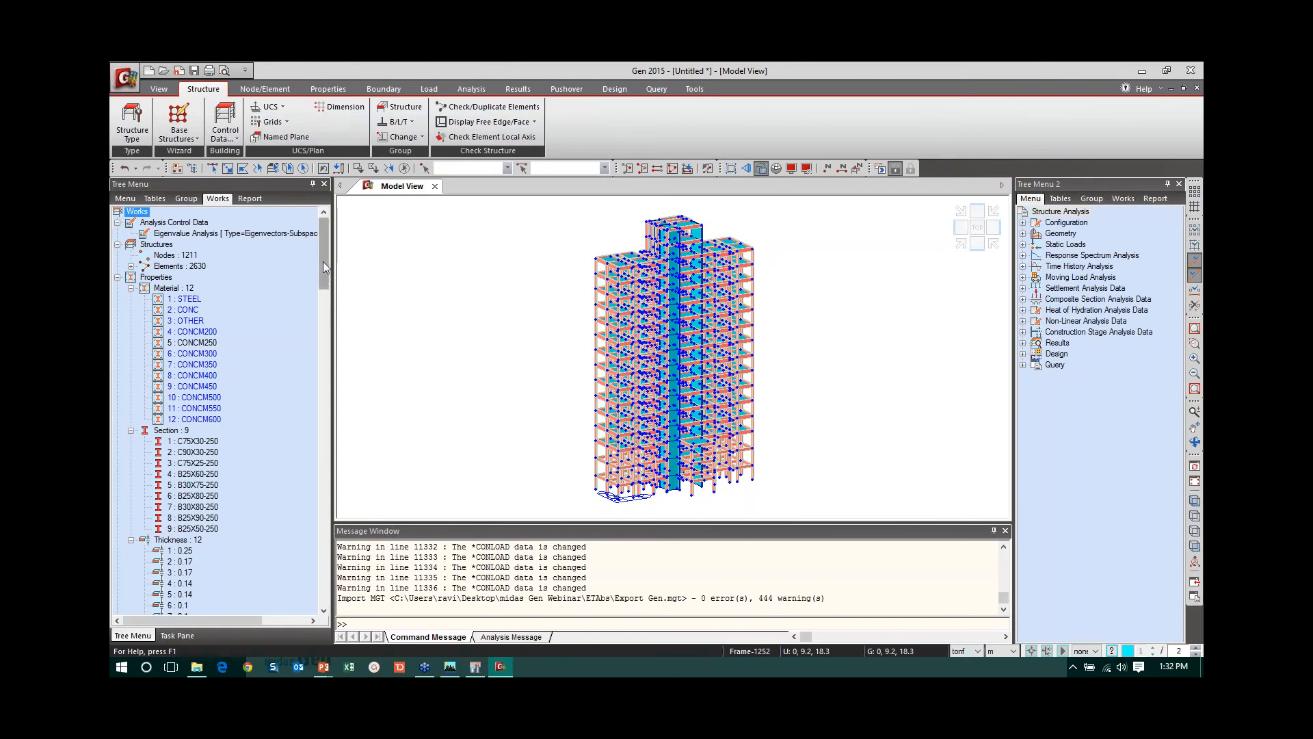
left_click_drag(323, 261, 326, 301)
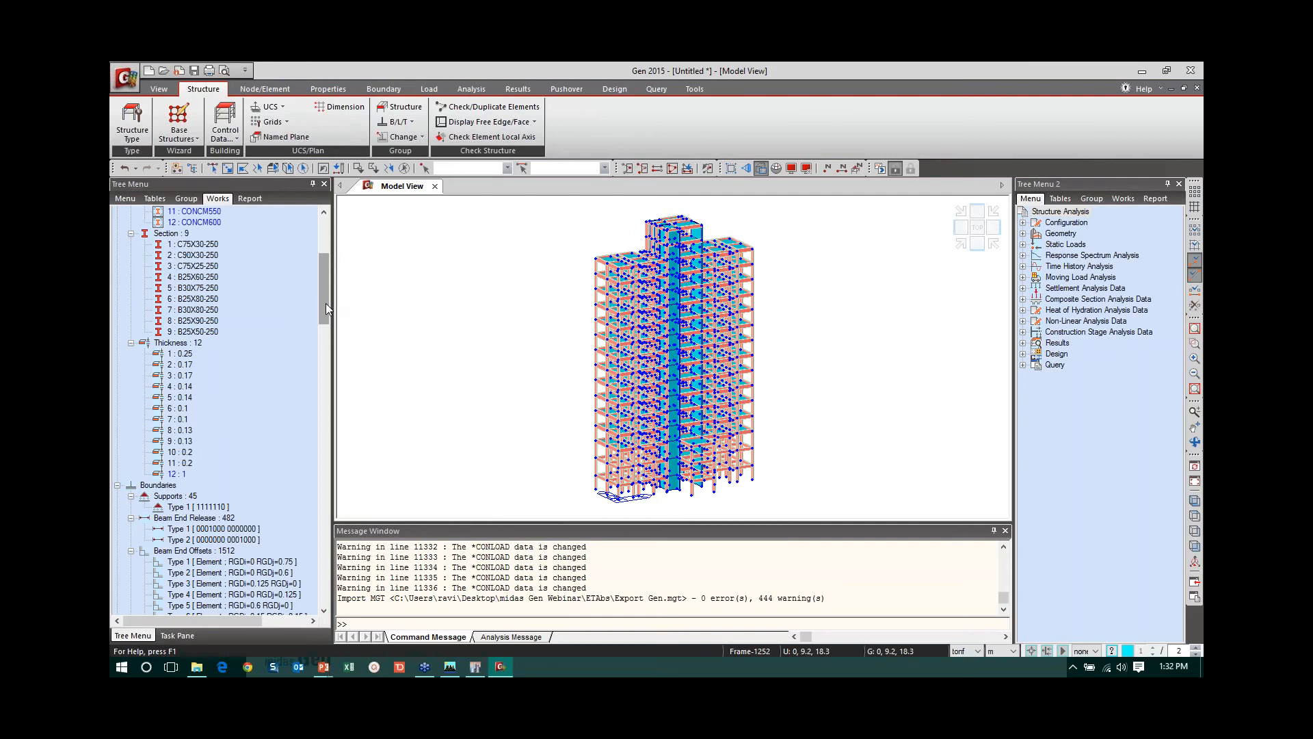
left_click_drag(326, 302, 321, 374)
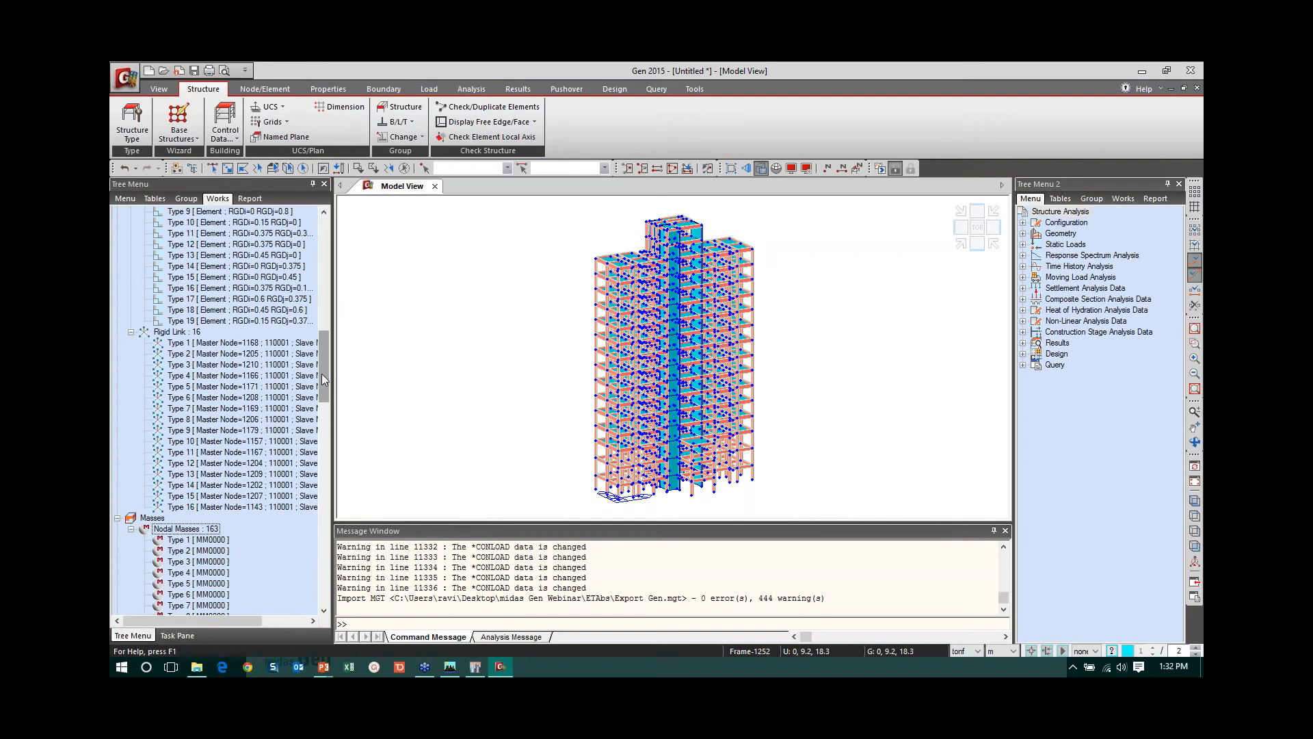
key("Page_Down")
- Display the Type 1 rigid link from the works tree on the model
left_click(209, 343)
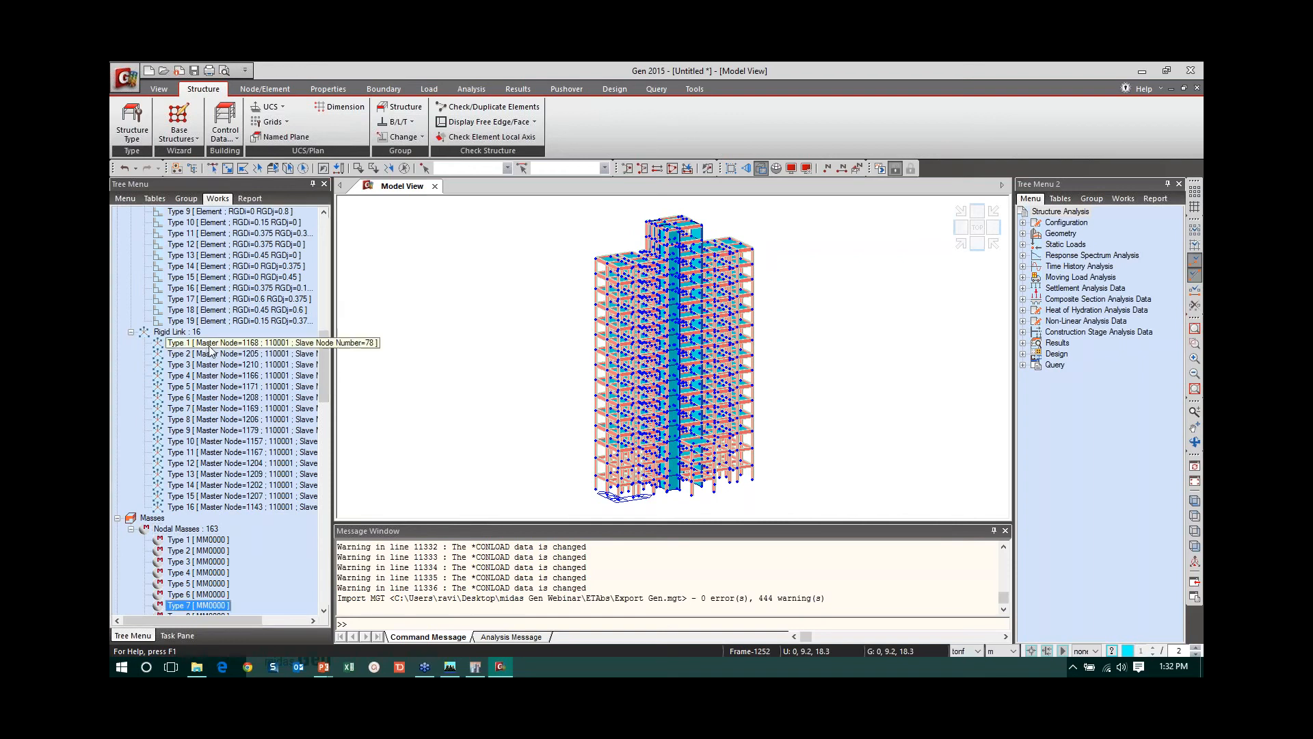
right_click(209, 343)
left_click(260, 524)
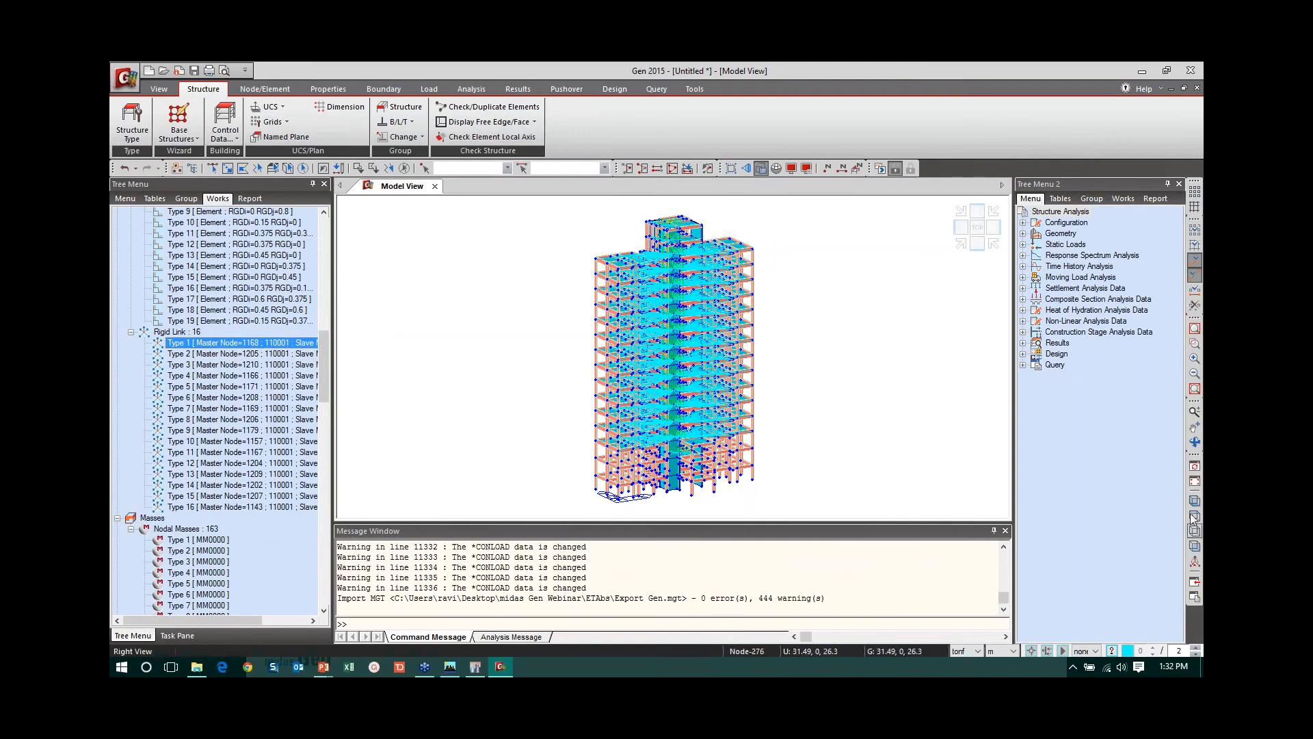
- Select the single storey just below the main roof in the front view and activate only that storey
left_click(1194, 260)
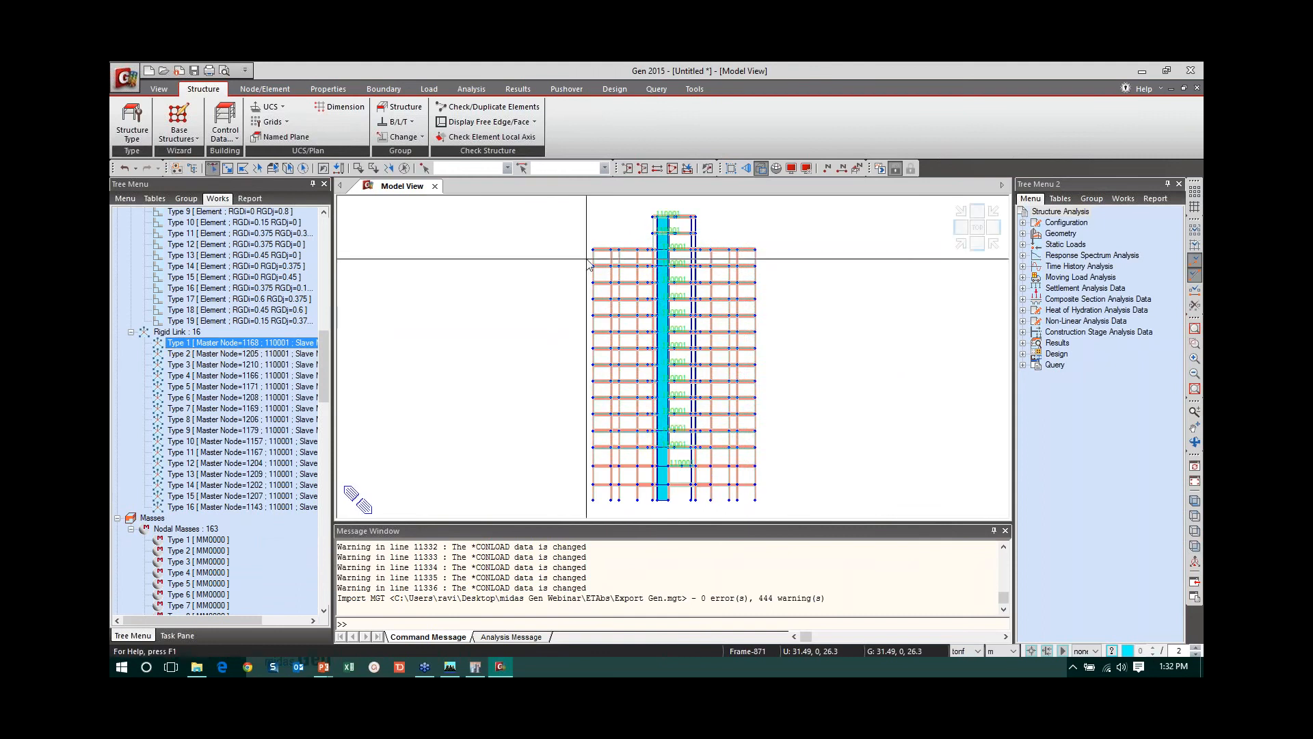
left_click_drag(588, 258, 778, 278)
key("F2")
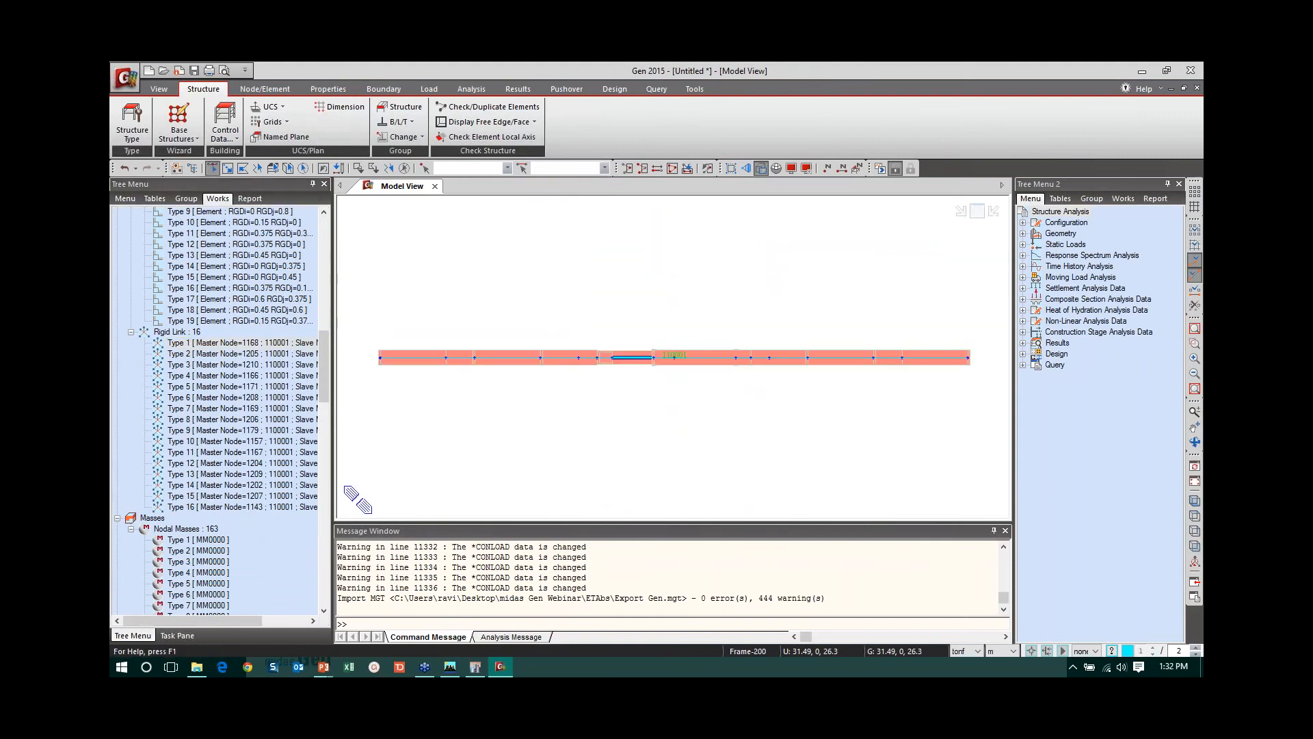
- Show the active storey in top view without hidden-surface rendering and examine its rigid links
left_click(1195, 517)
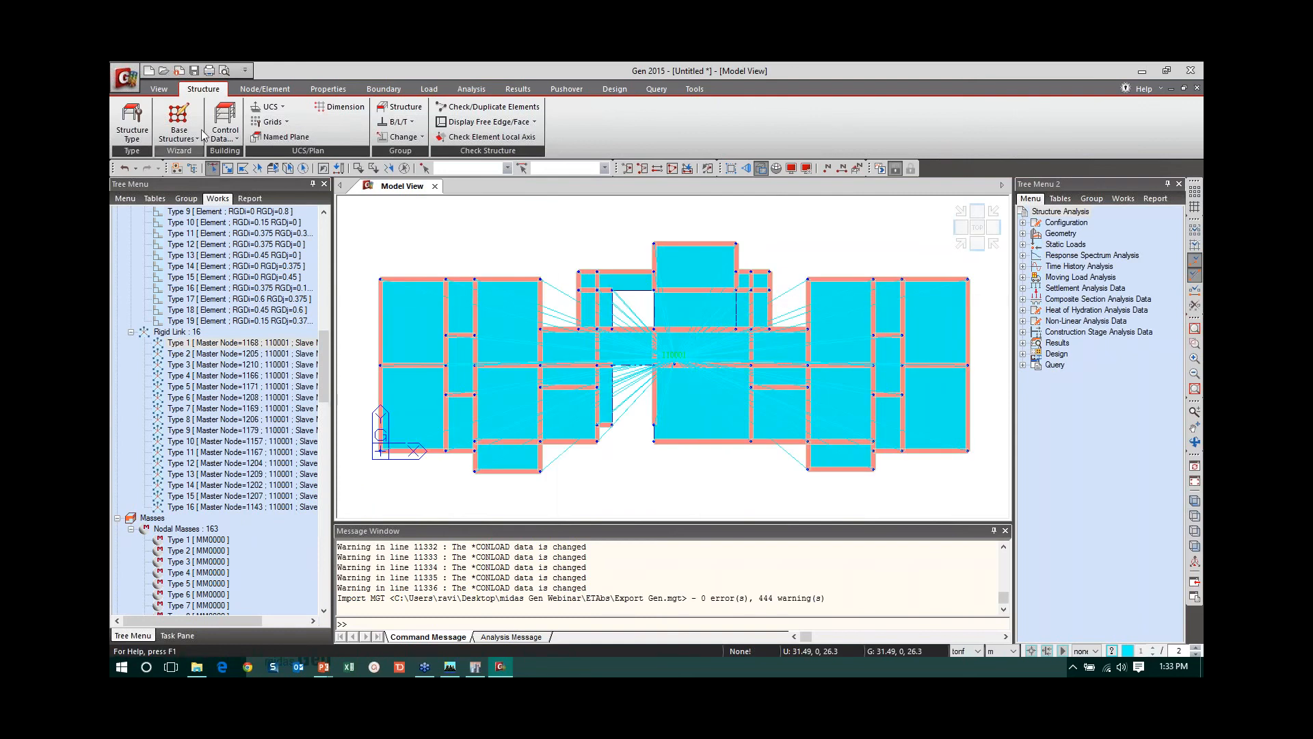
left_click(159, 88)
left_click(343, 121)
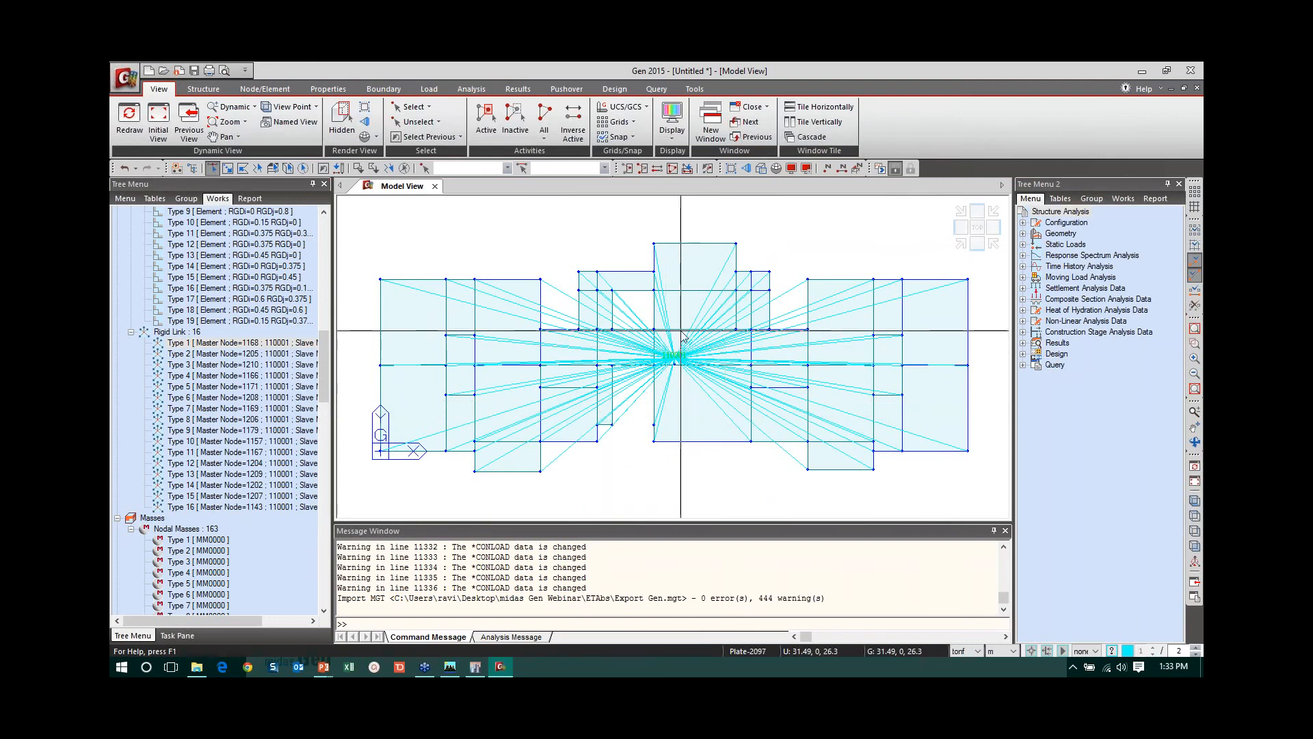
mouse_move(683, 335)
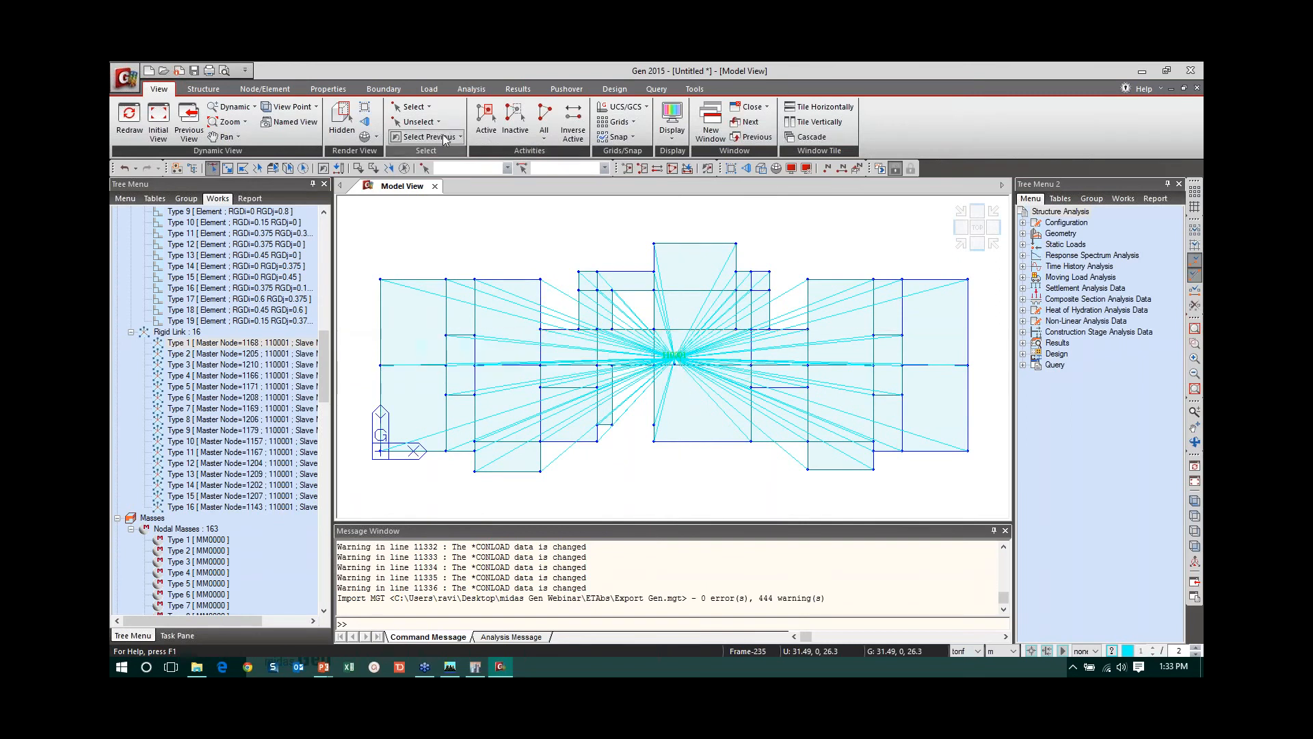
- Delete all the imported rigid links, Type 1 through Type 16, from the works tree
left_click(284, 342)
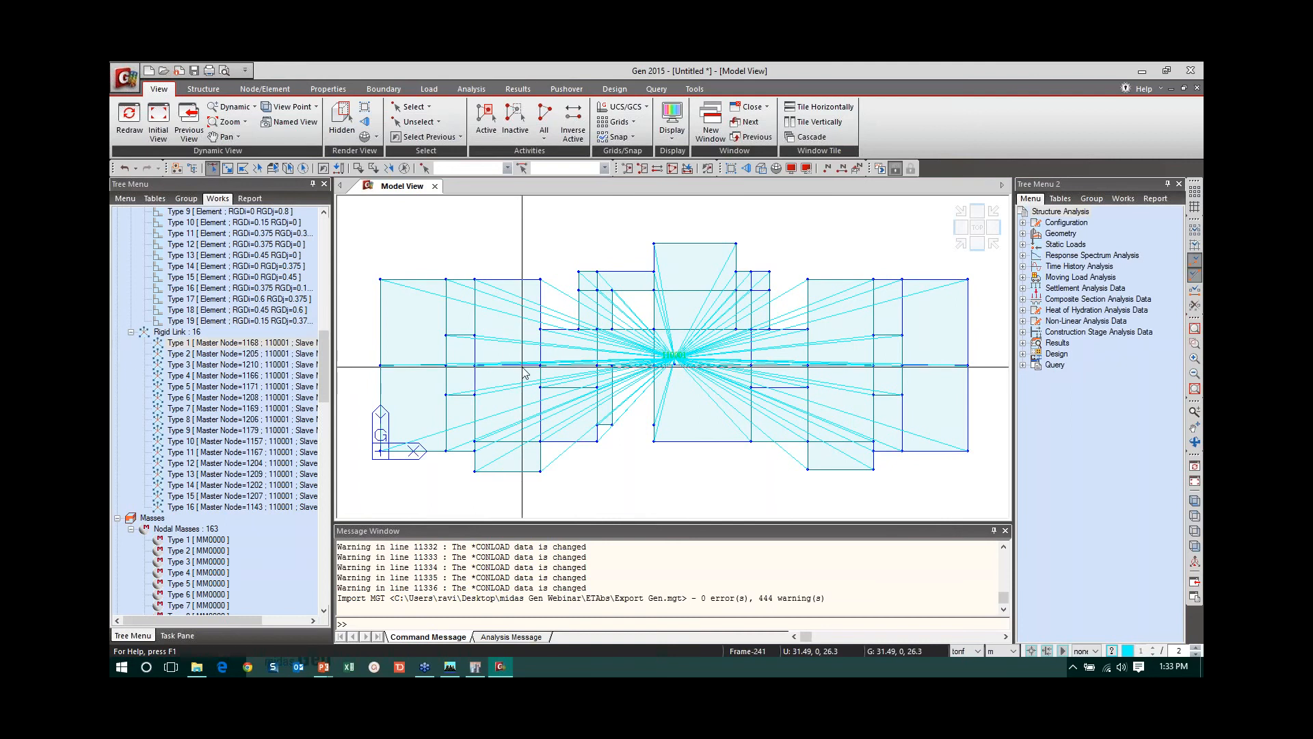
mouse_move(525, 373)
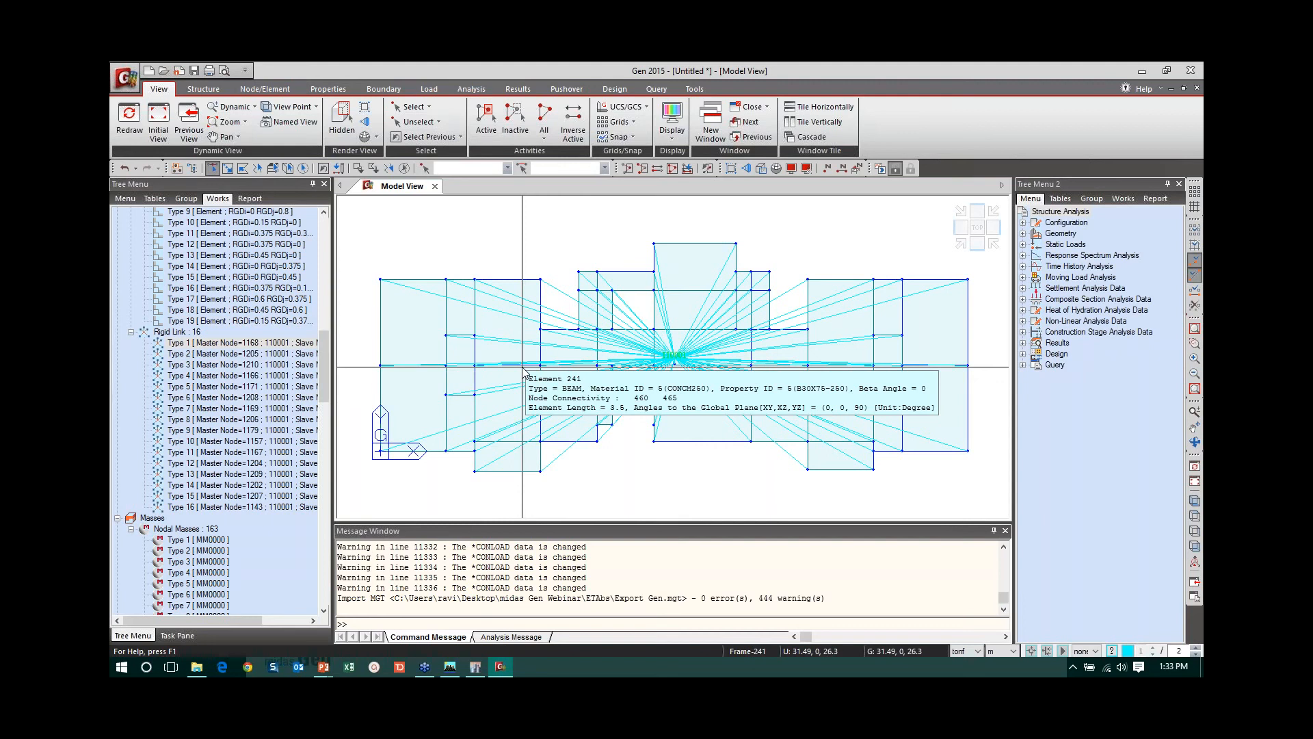
left_click(241, 507, "shift")
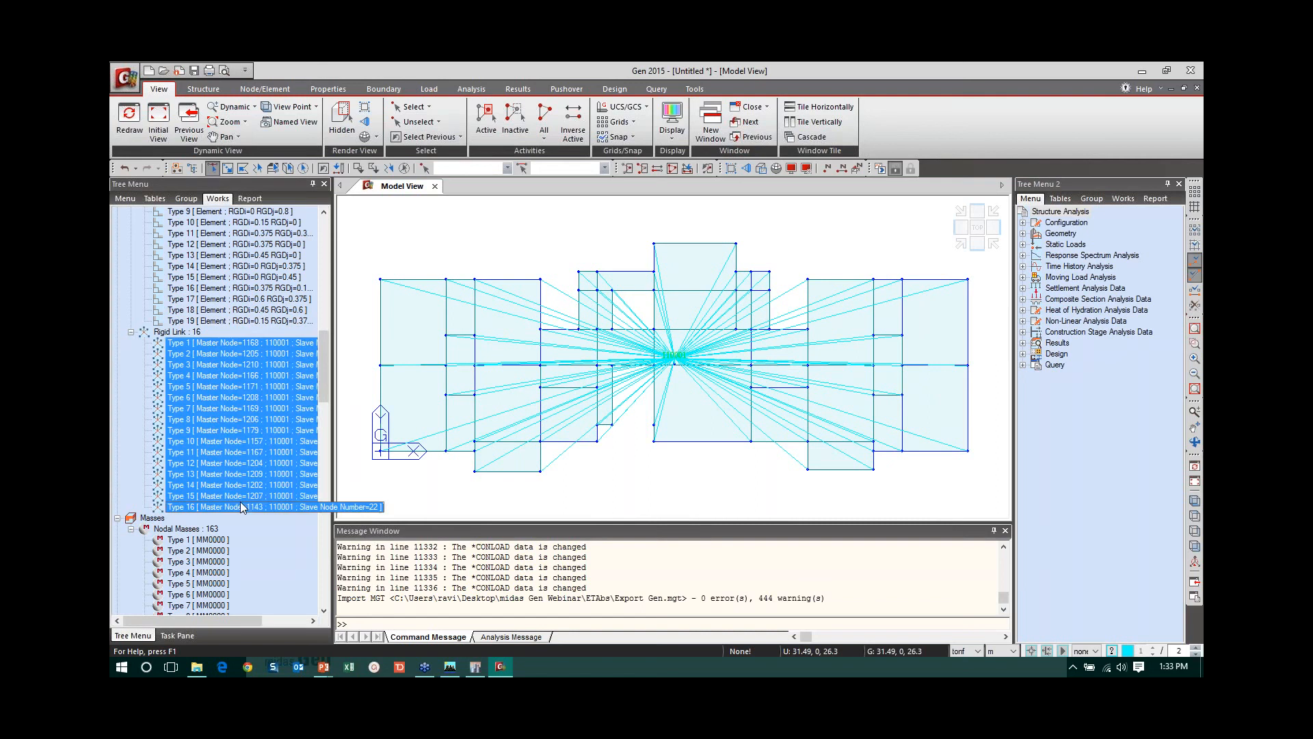
right_click(214, 346)
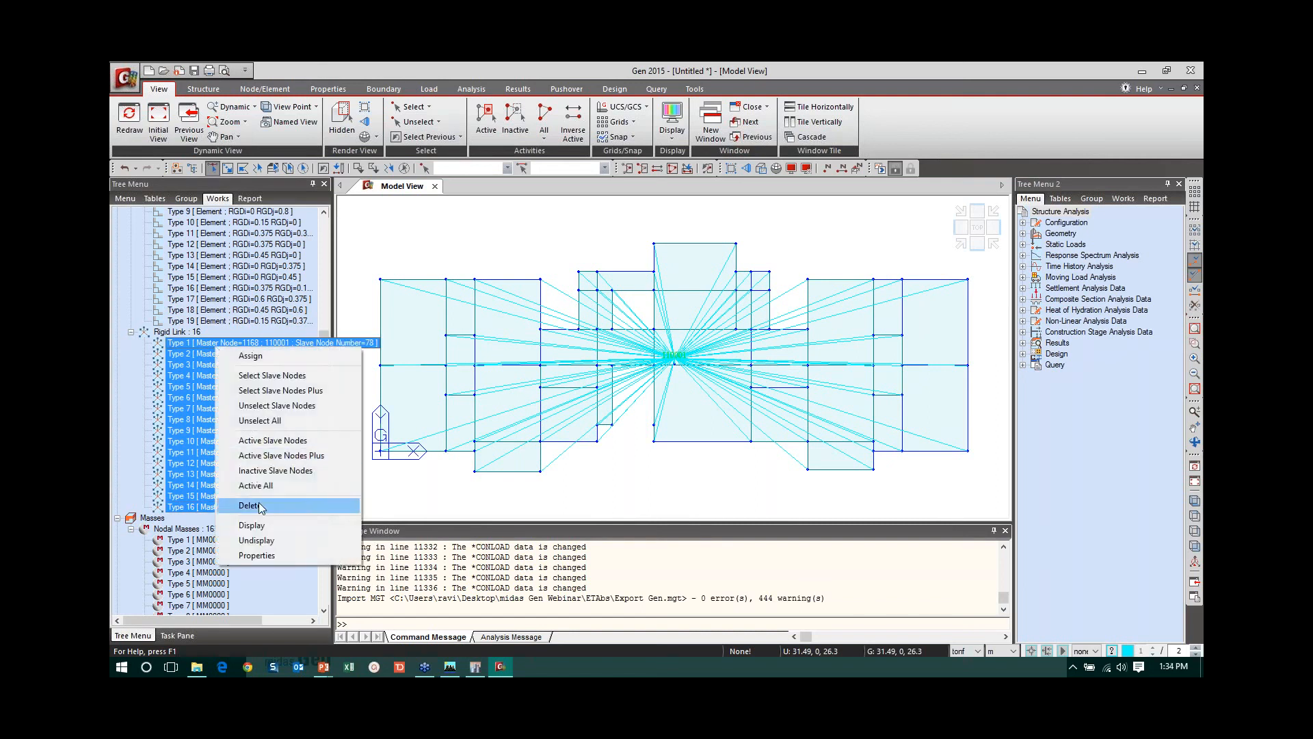
left_click(259, 528)
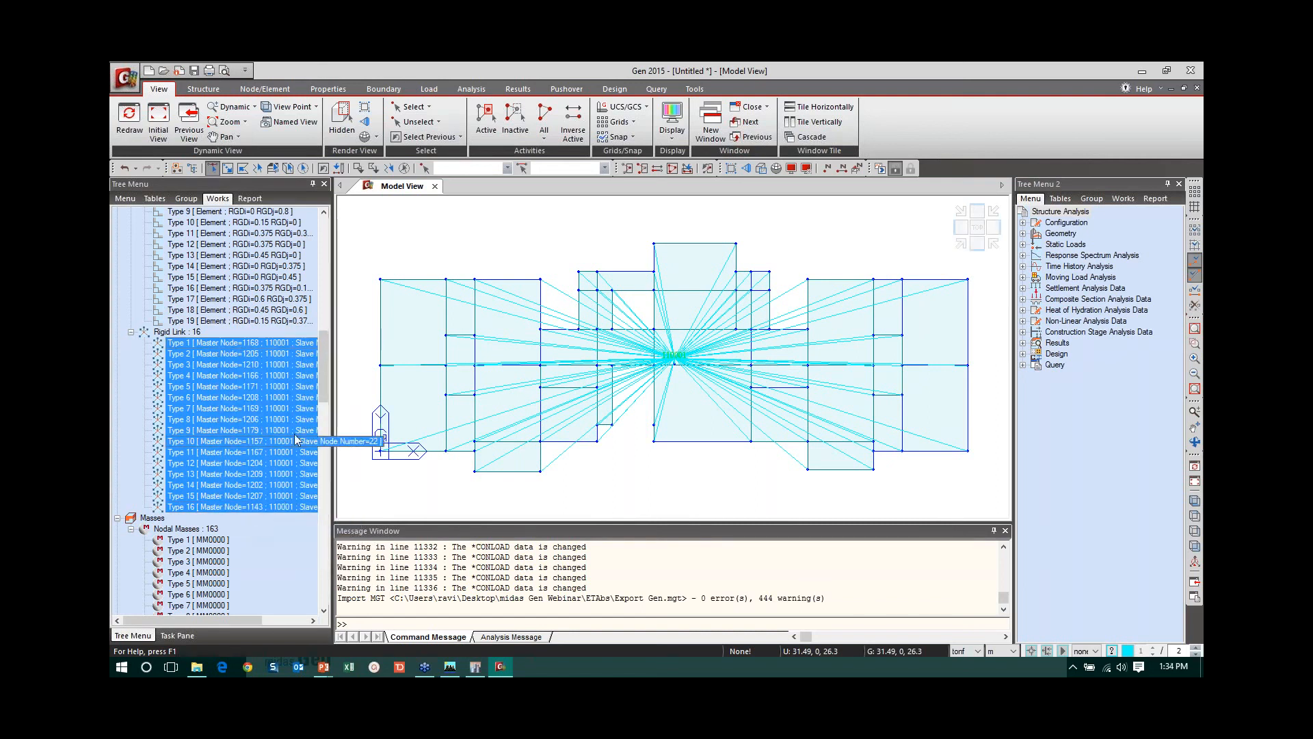
right_click(240, 343)
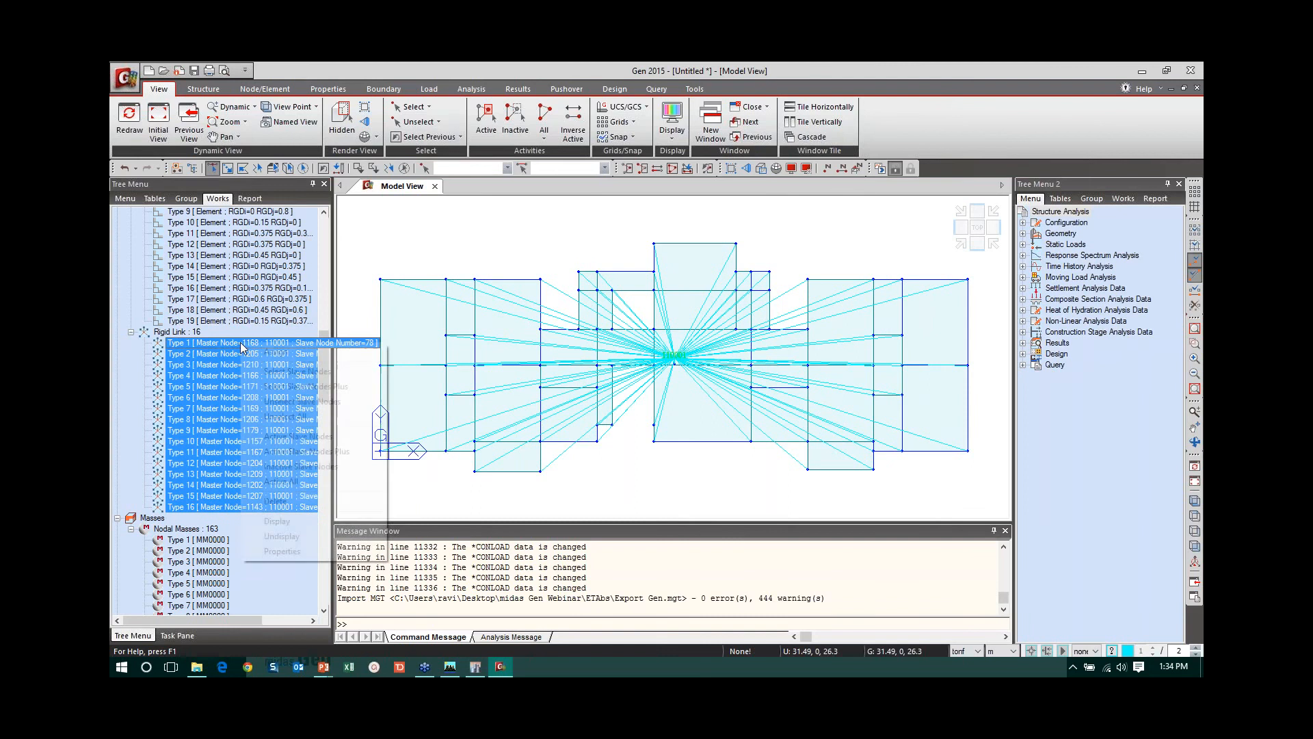
left_click(291, 503)
- Delete all the imported beam end offsets, Type 1 through Type 19, from the works tree
left_click_drag(322, 384, 331, 339)
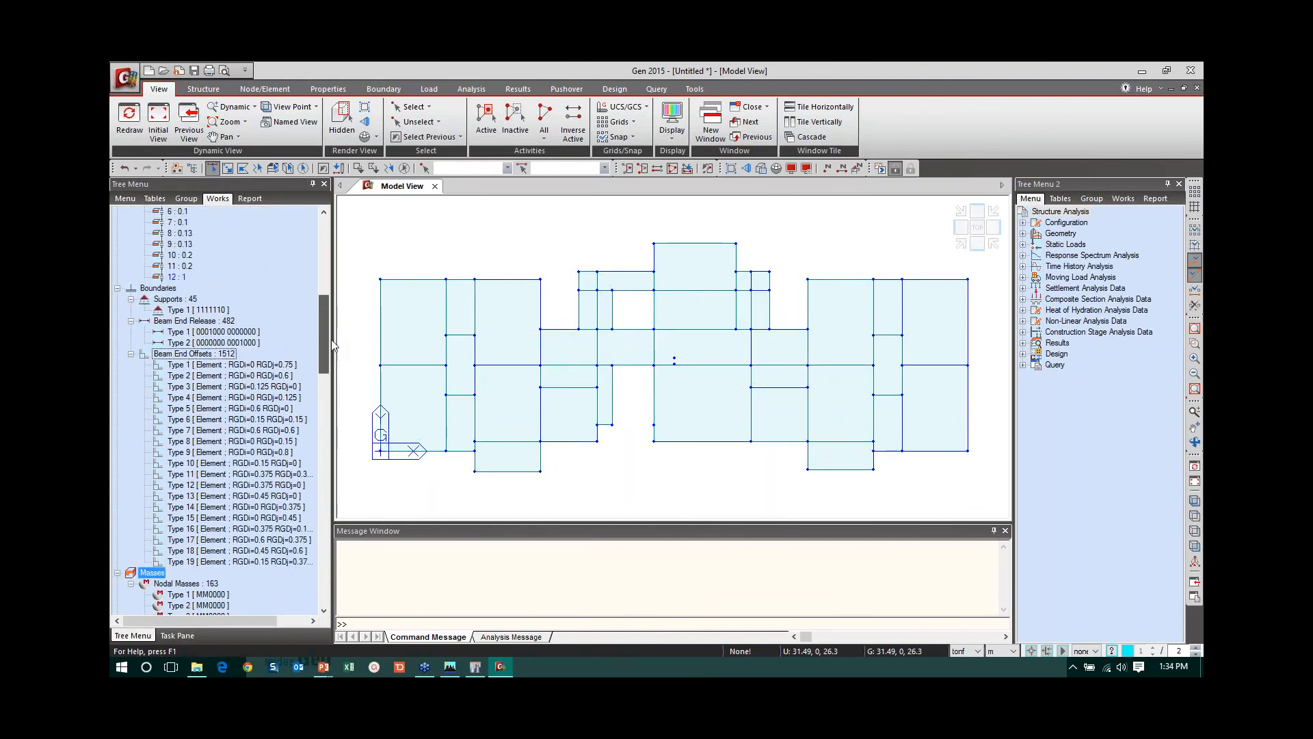
left_click(260, 367)
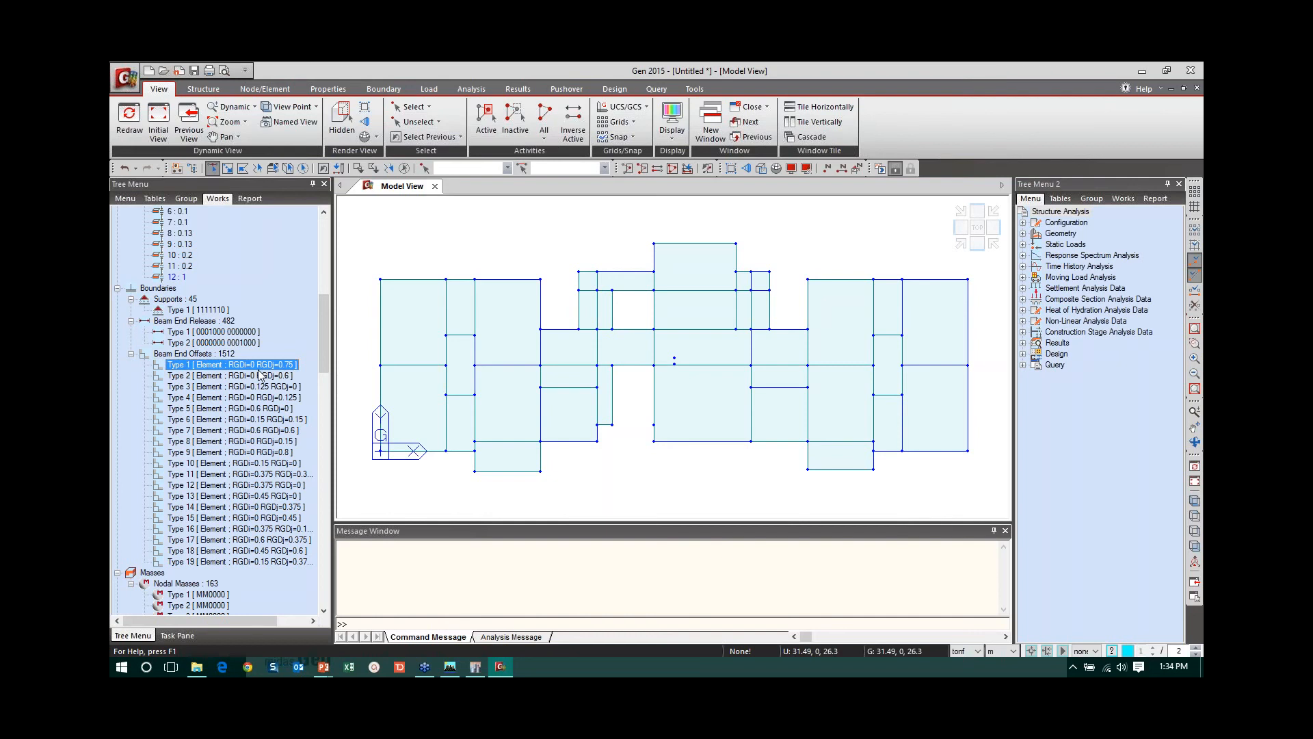
left_click(266, 561, "shift")
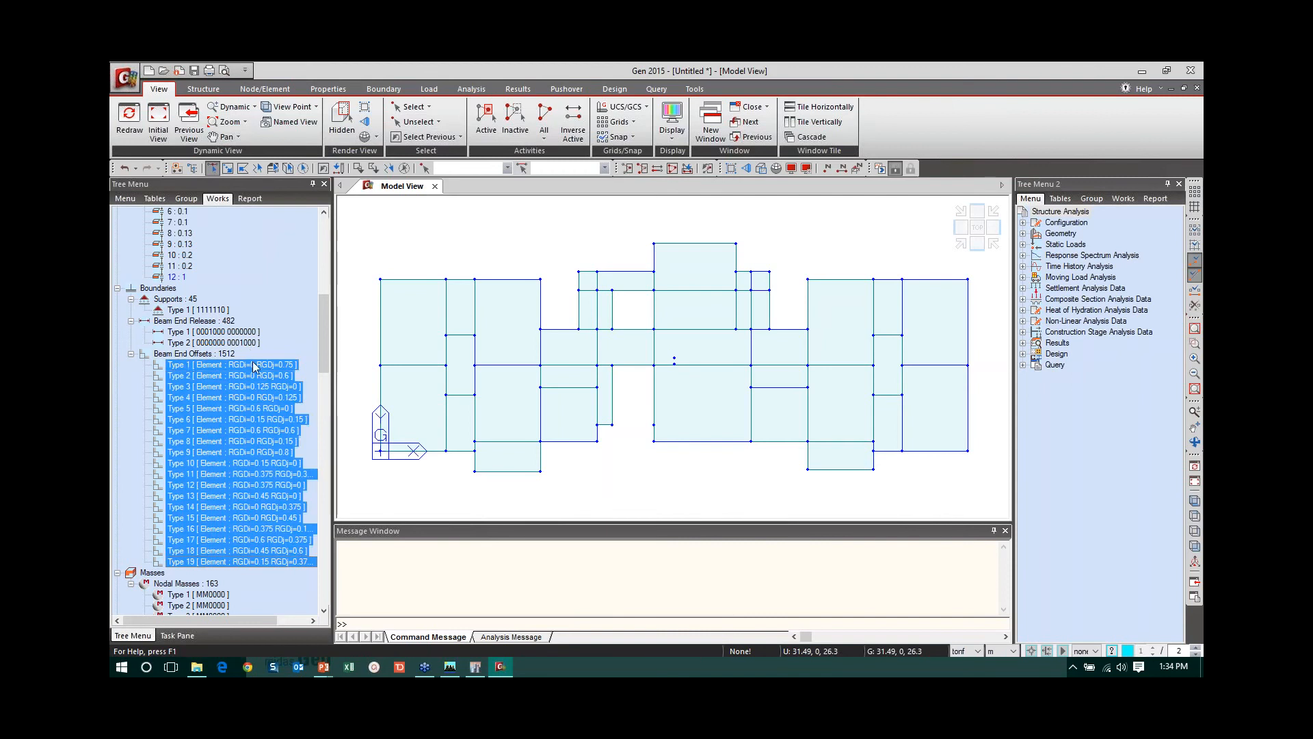
right_click(252, 362)
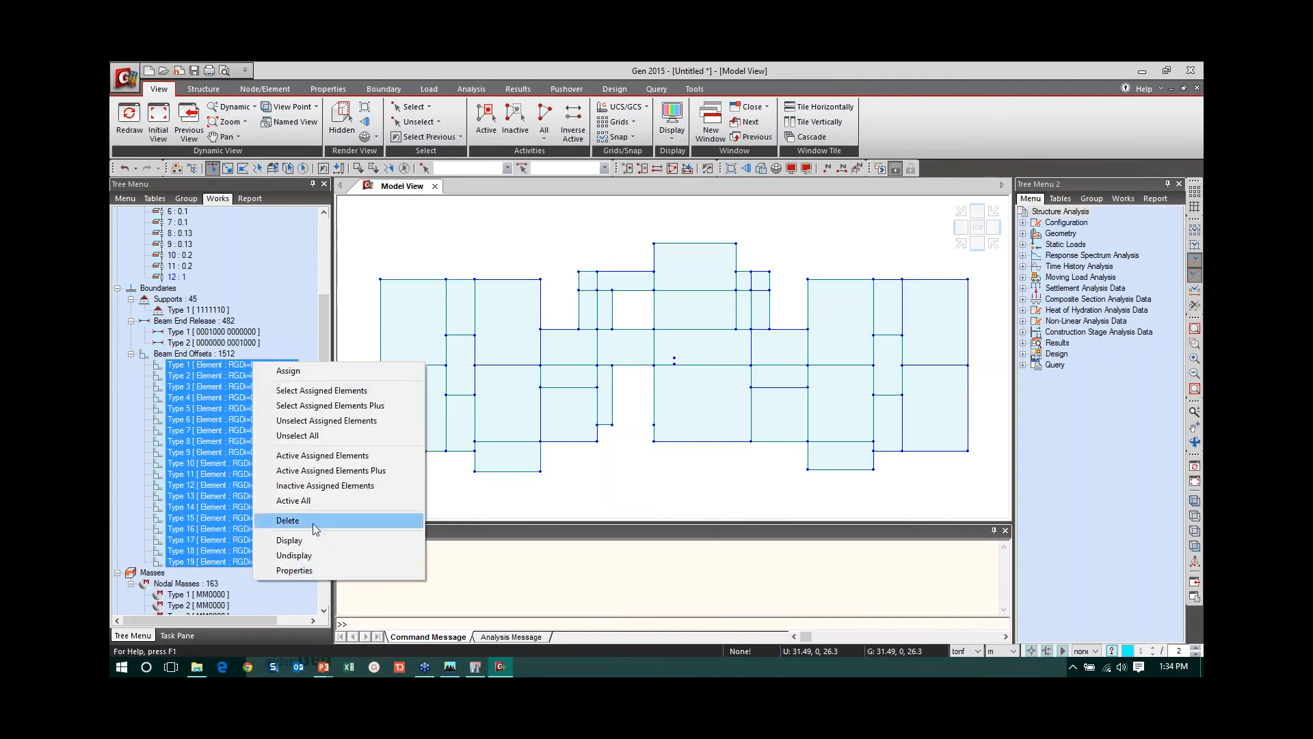
left_click(287, 521)
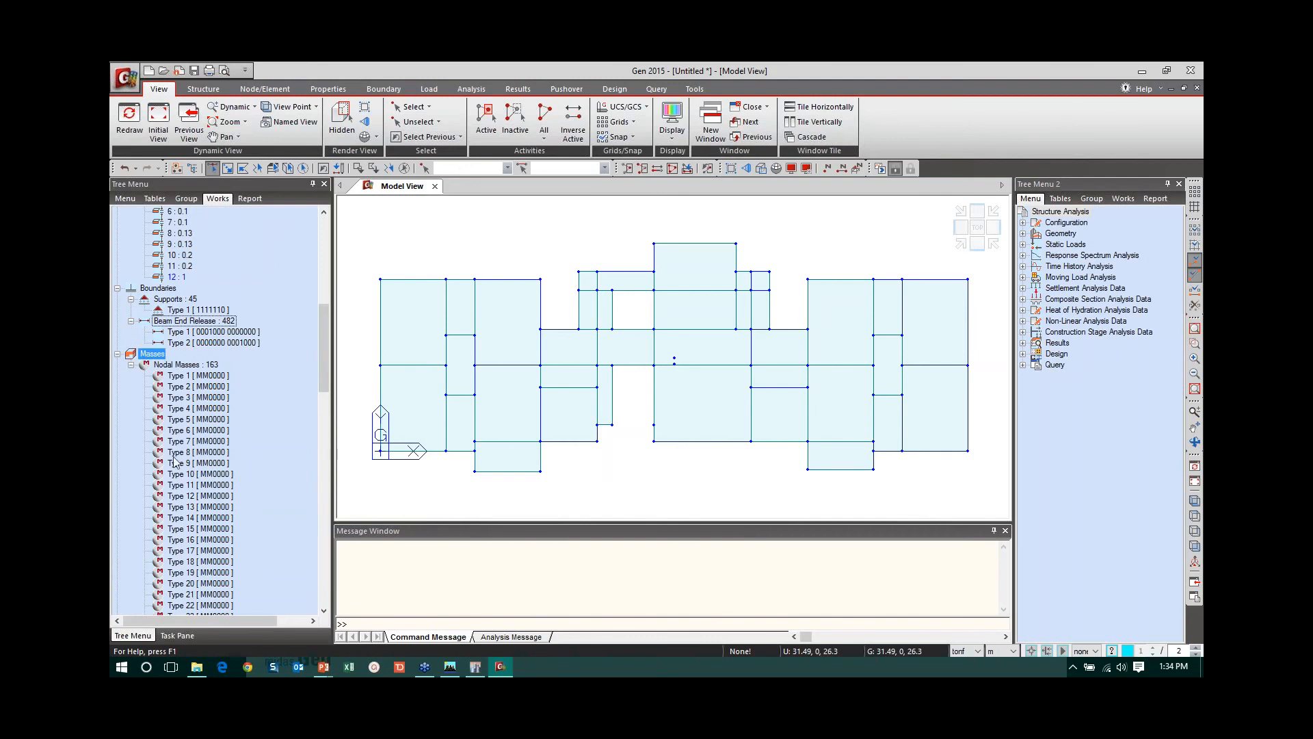
- Auto-generate the story data for all levels, including 5% seismic accidental eccentricity and 15% wind eccentricity
left_click_drag(327, 364, 318, 271)
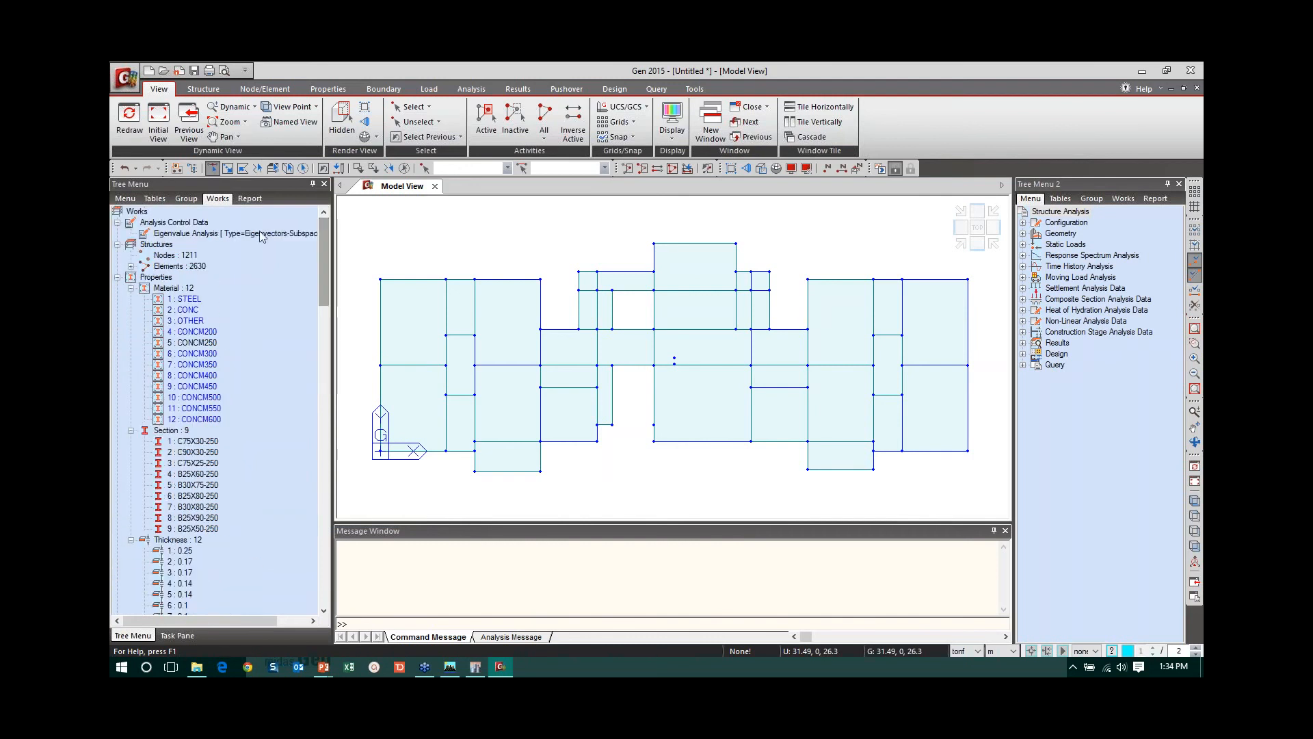
left_click(203, 88)
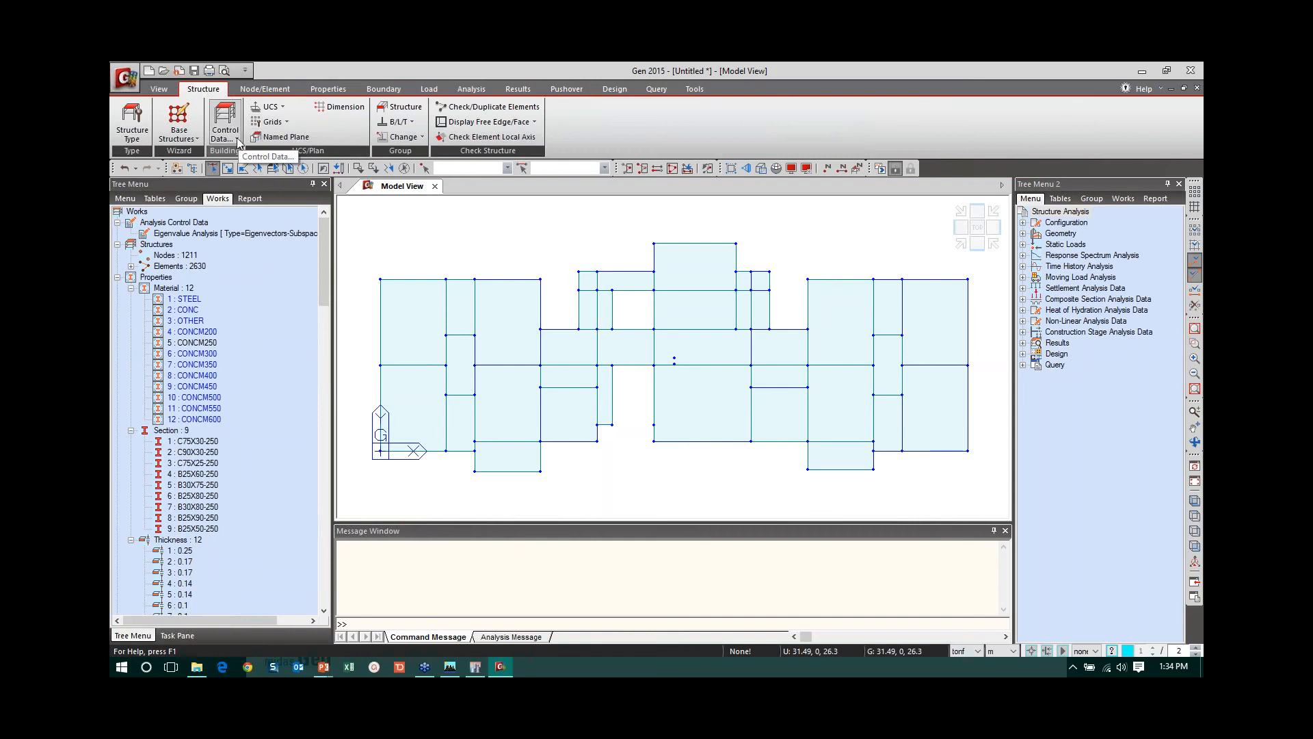
left_click(238, 140)
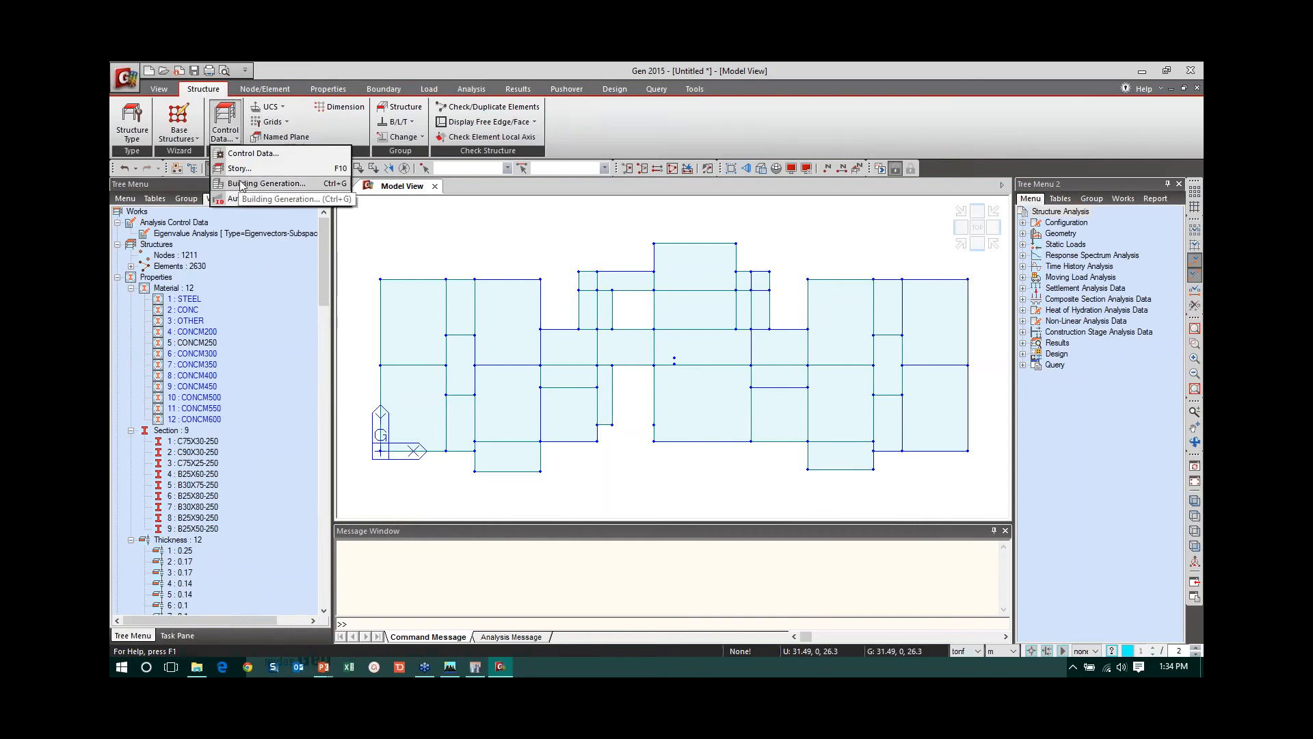
left_click(239, 169)
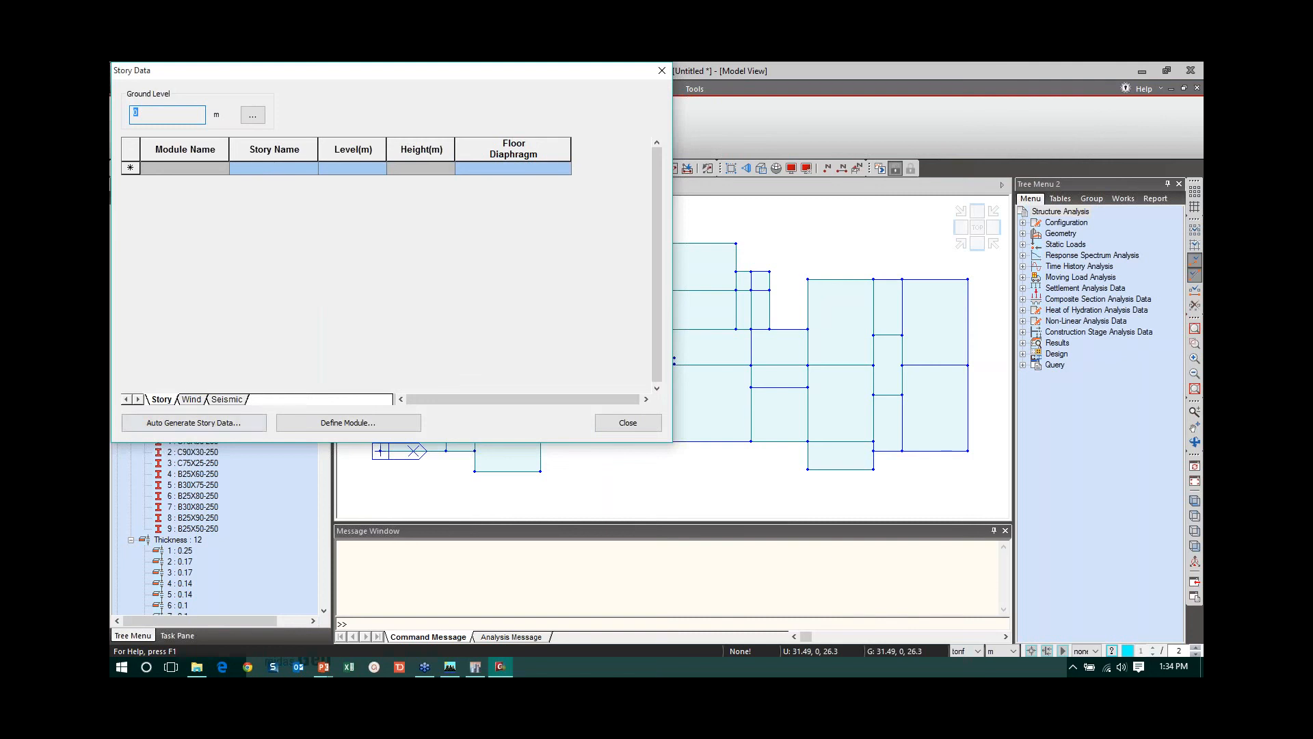
left_click(194, 422)
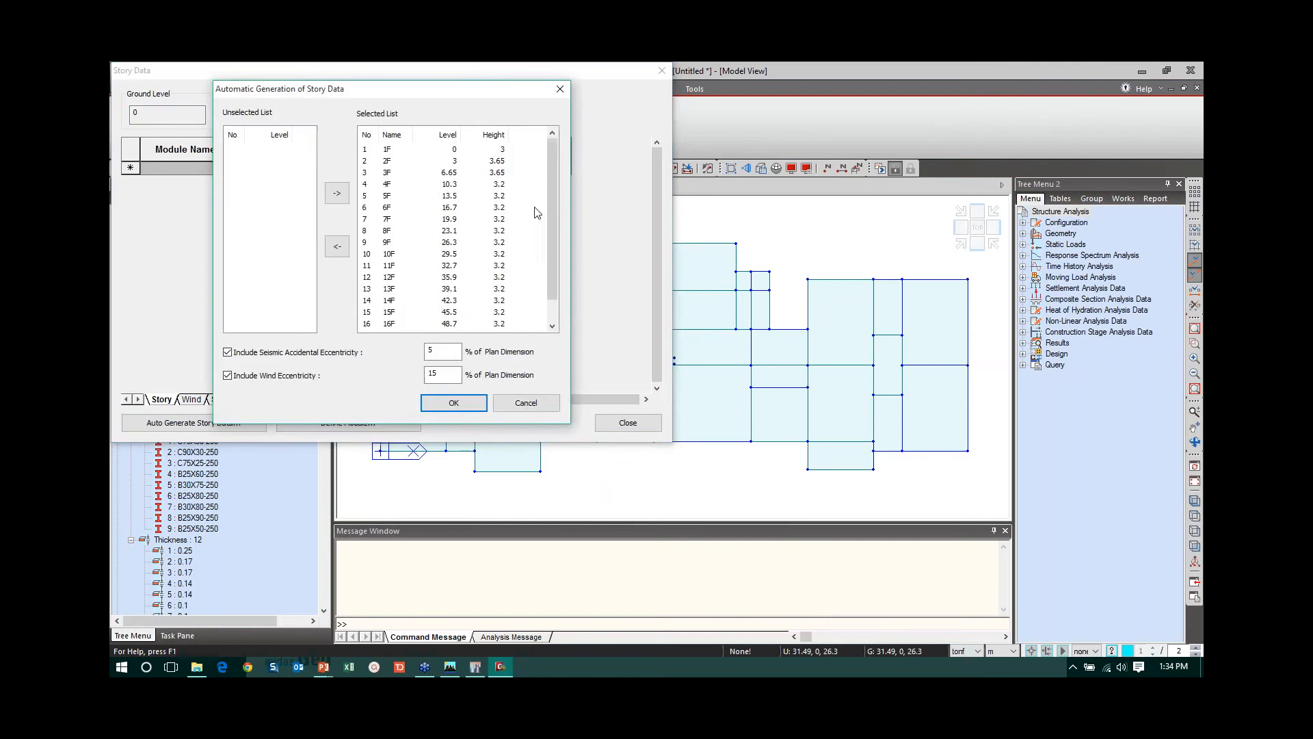
left_click_drag(548, 201, 548, 267)
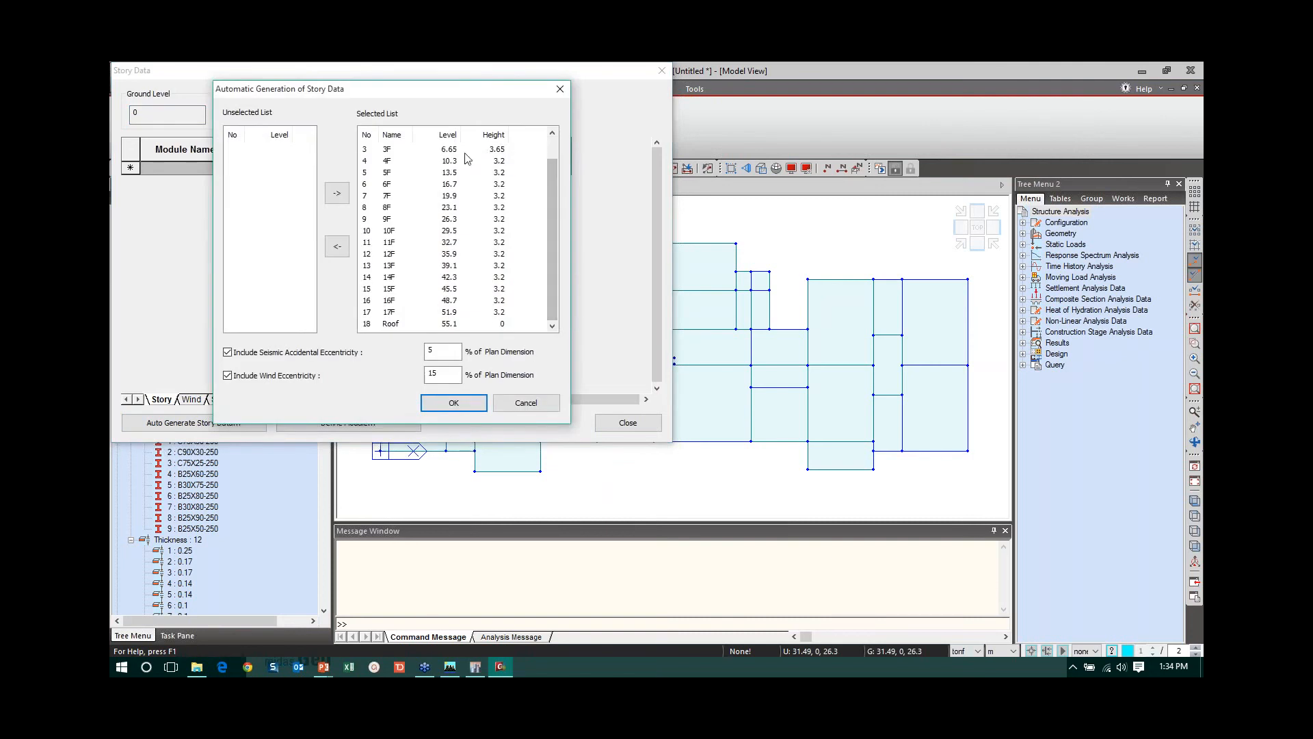
left_click(454, 403)
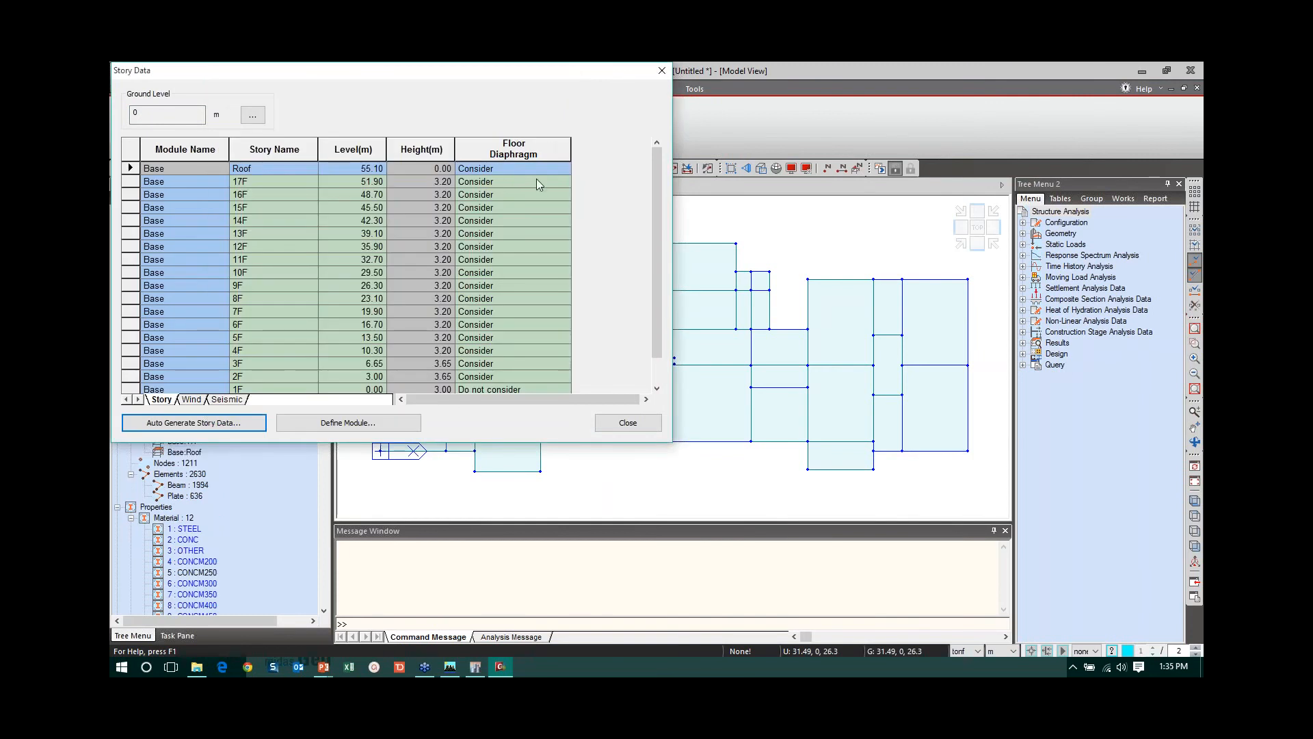
left_click(616, 428)
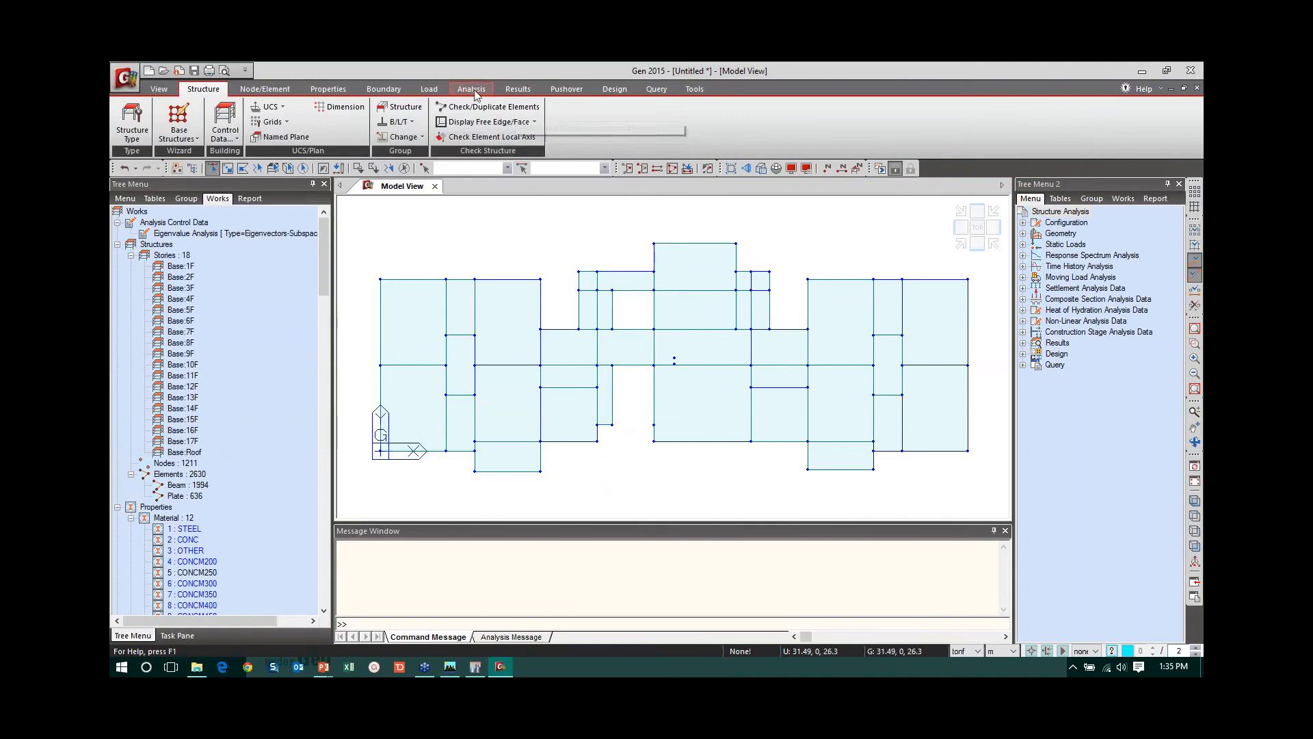
- Turn on the Story Diaphragm boundary display, then activate the whole model and show it in isometric view
left_click(379, 92)
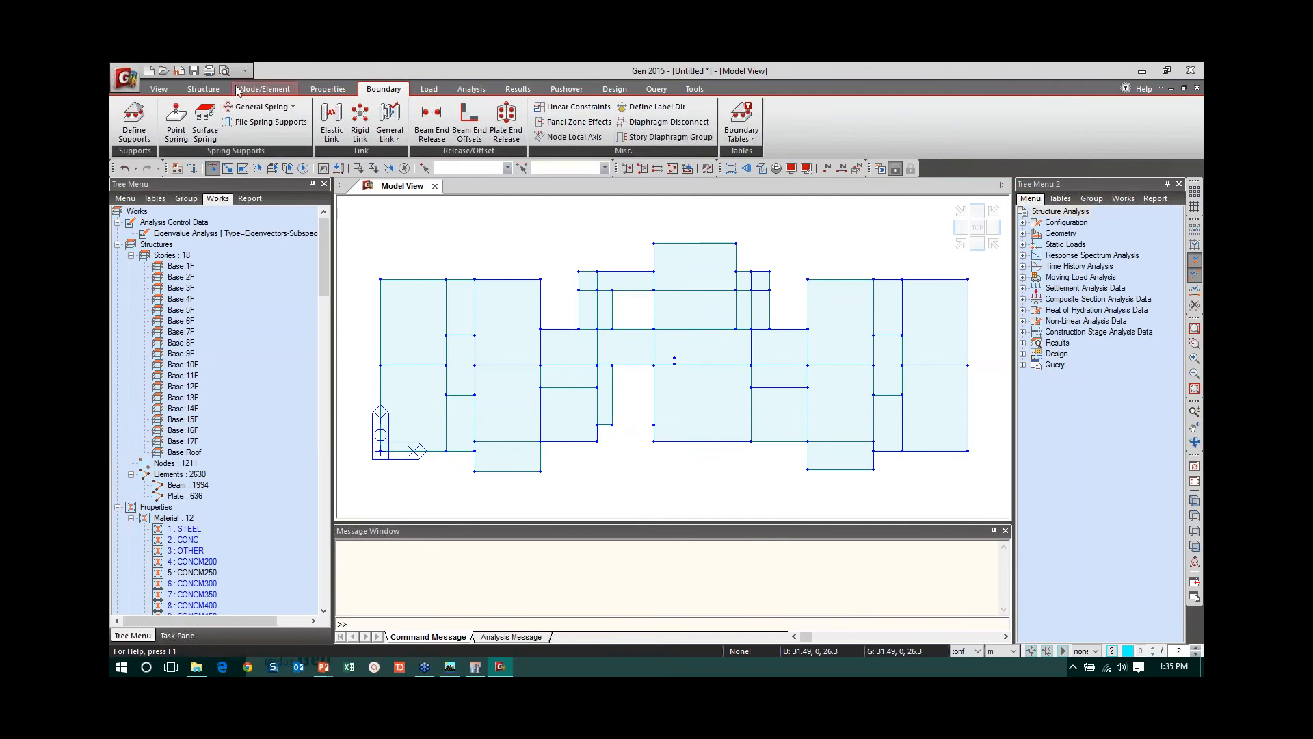
left_click(160, 90)
left_click(669, 142)
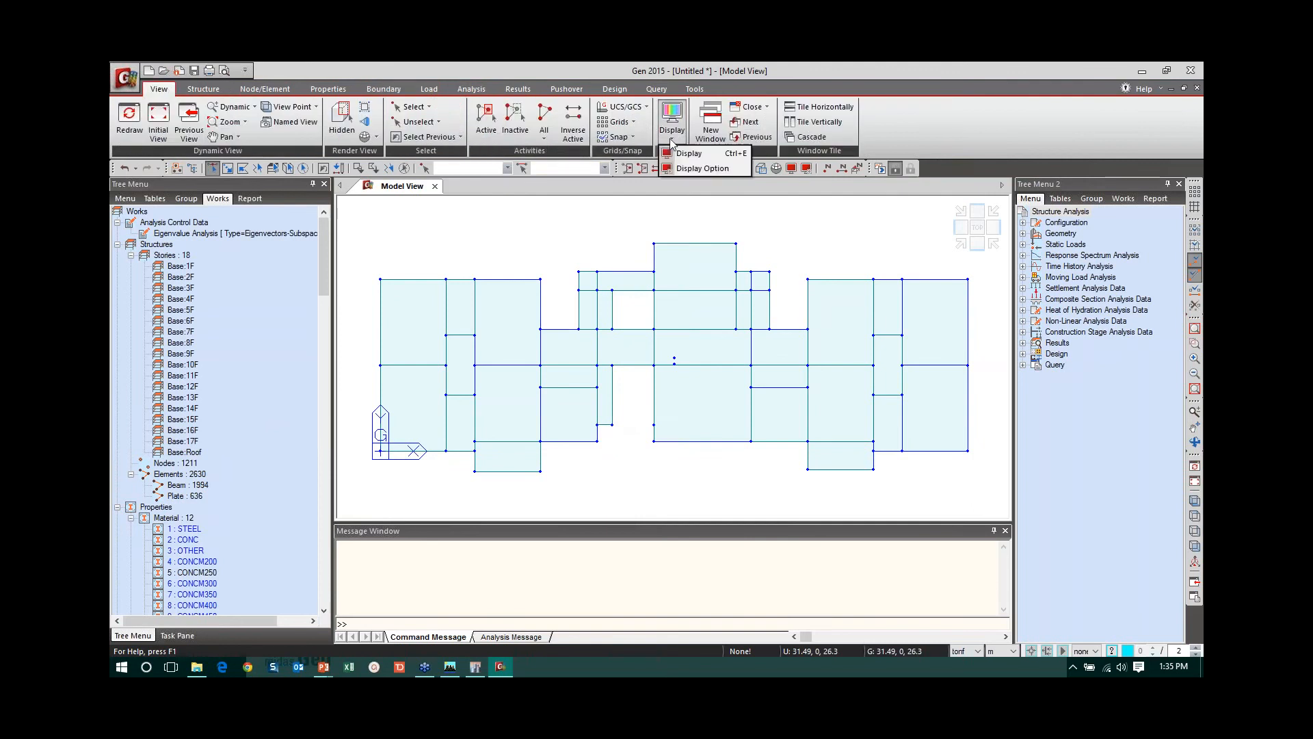
left_click(680, 154)
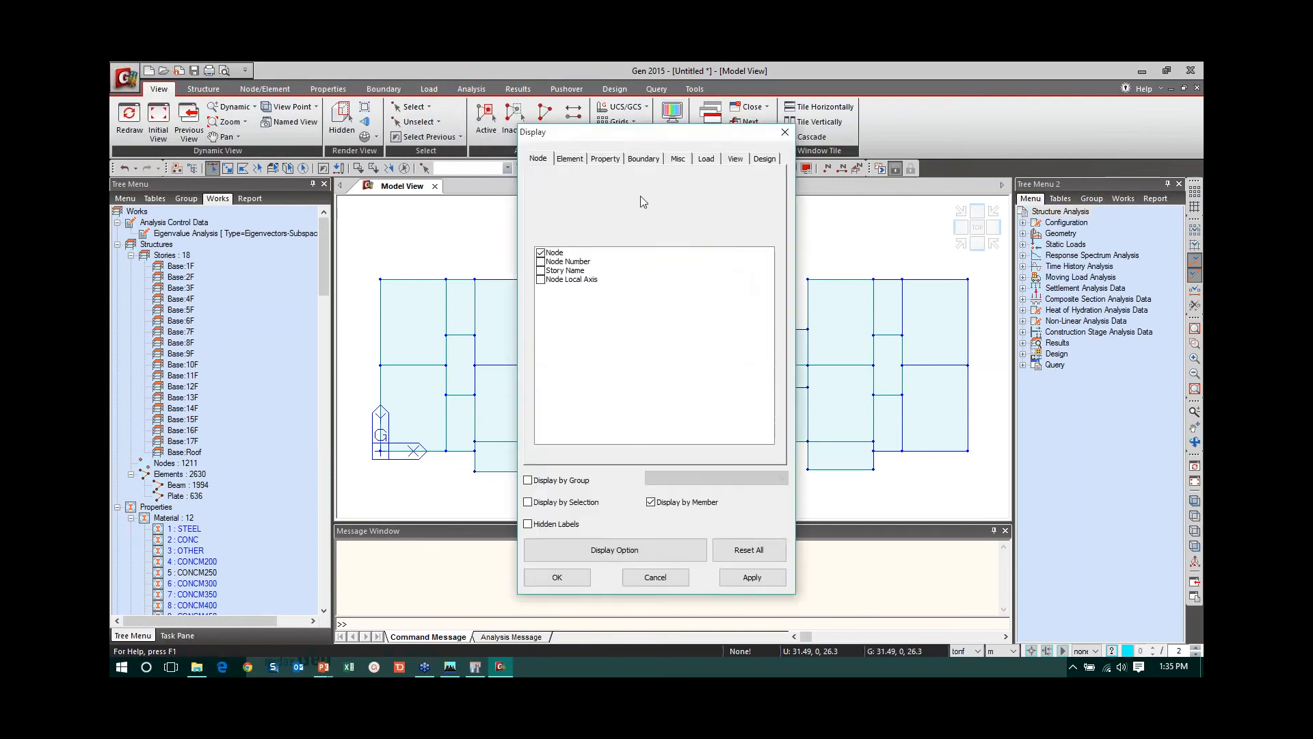
left_click(644, 159)
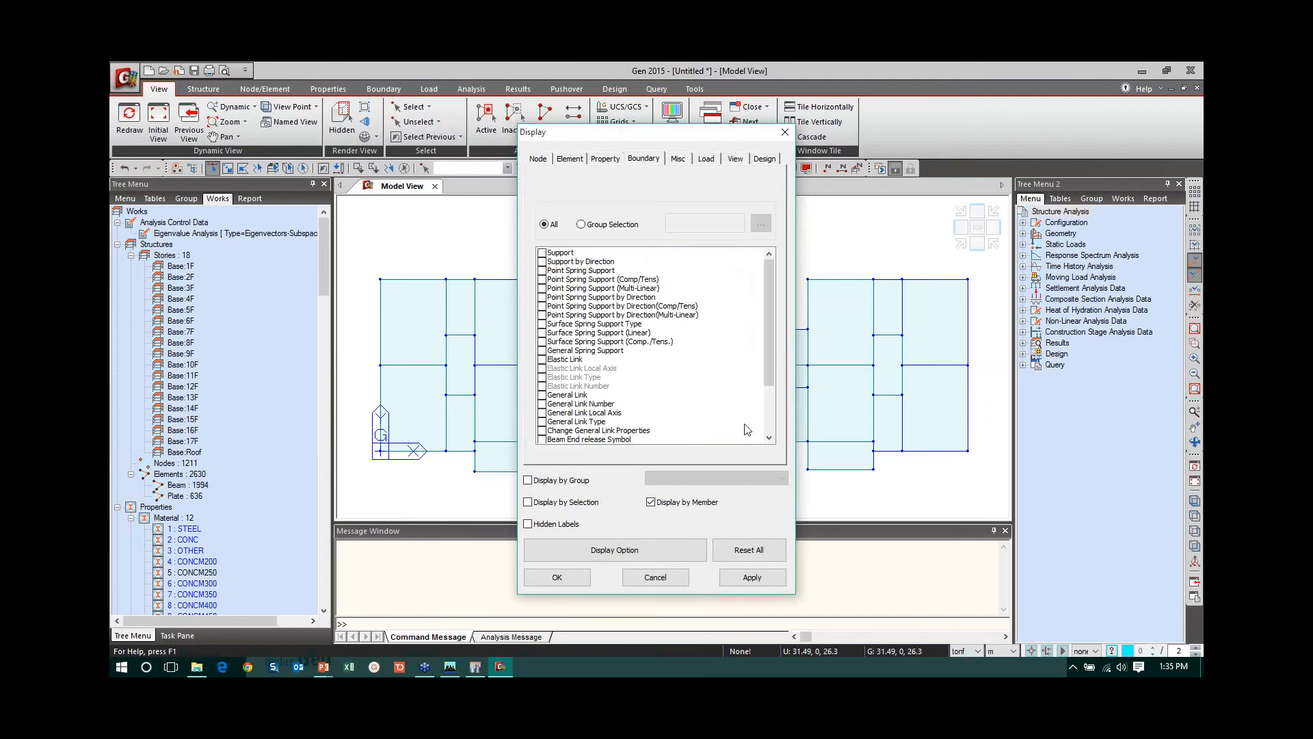
scroll(771, 343, "down", 3)
left_click(543, 431)
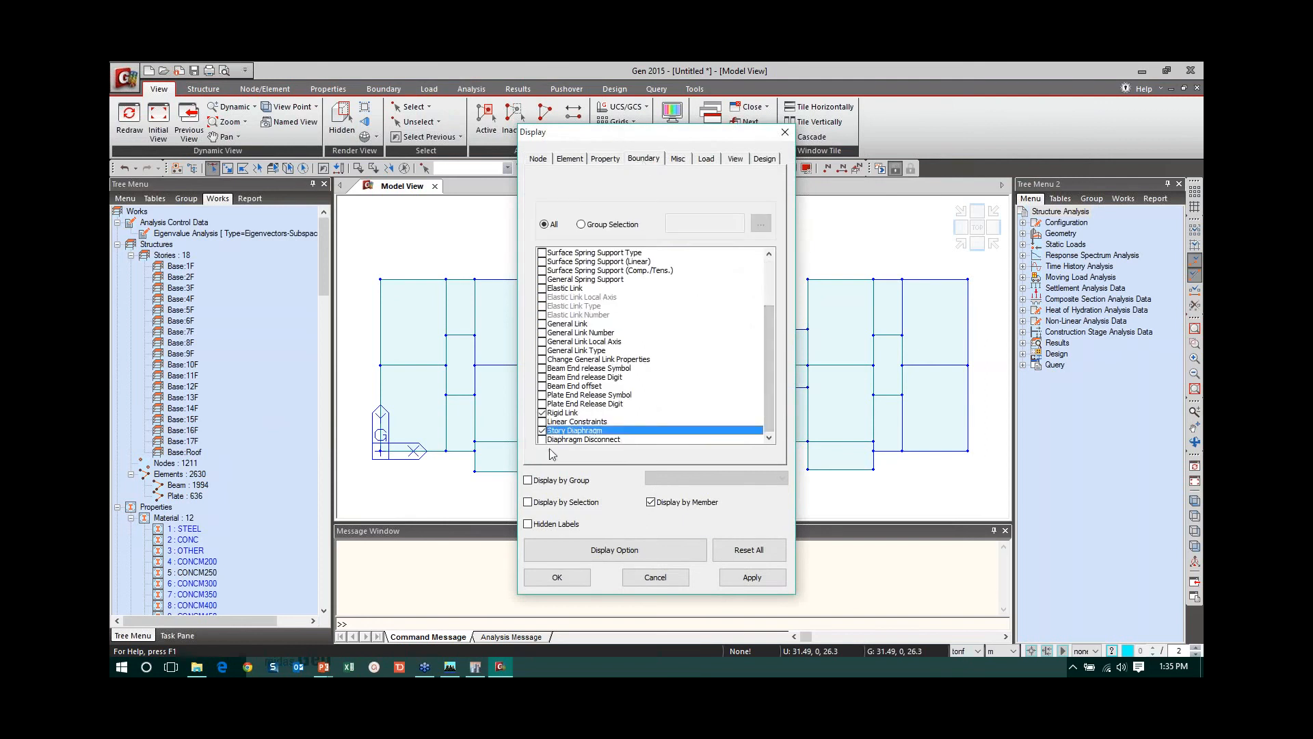
left_click(557, 577)
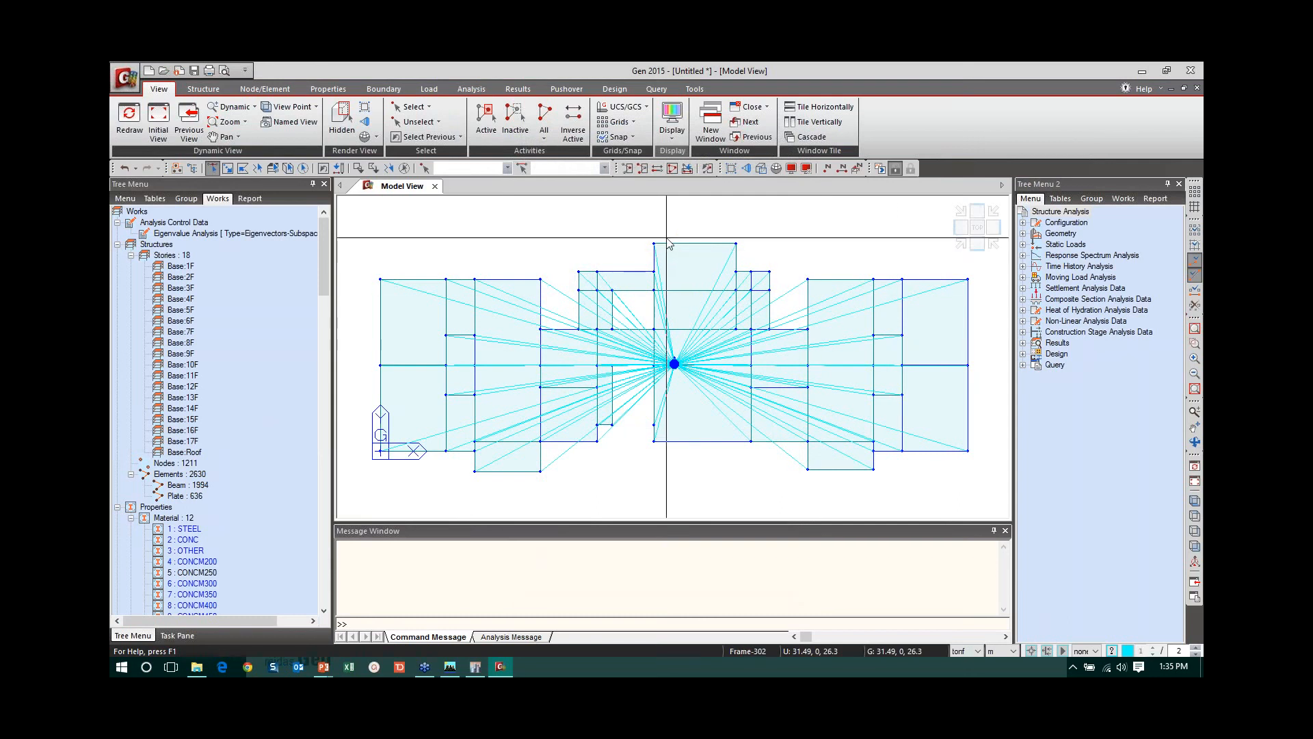
key("ctrl+a")
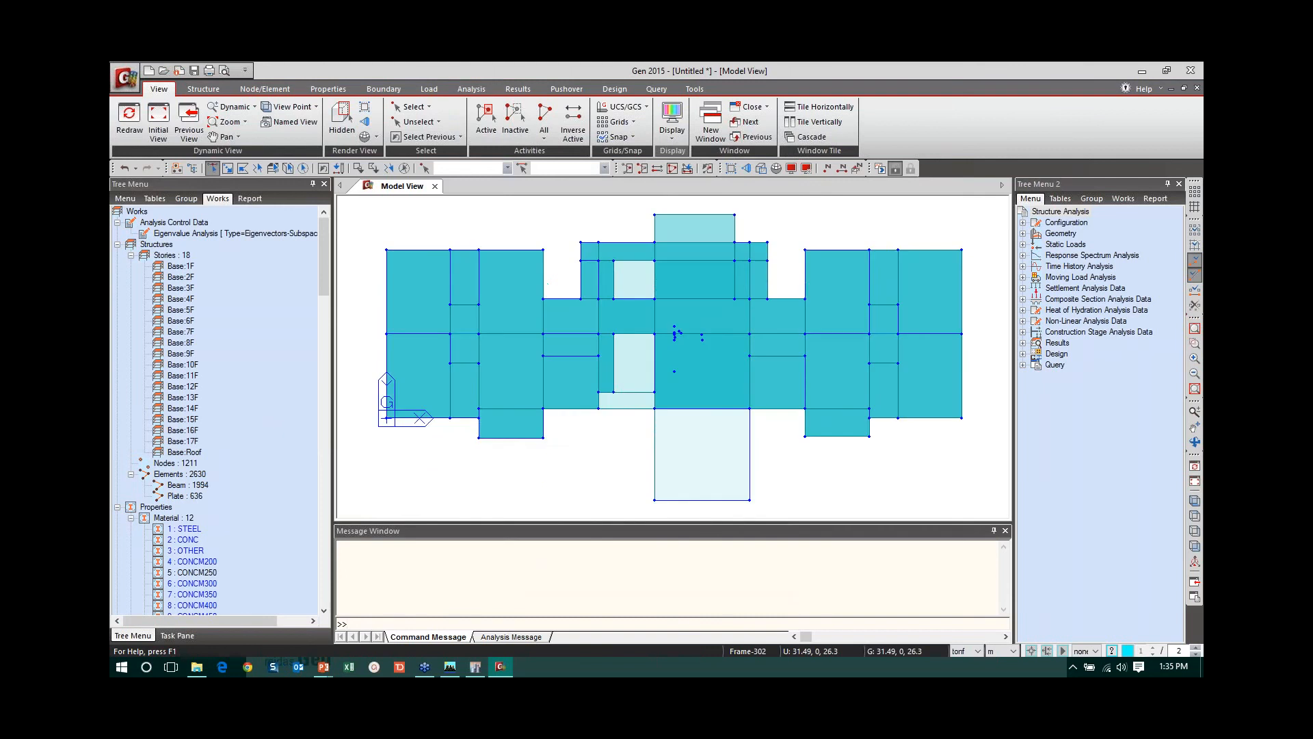
left_click(1193, 501)
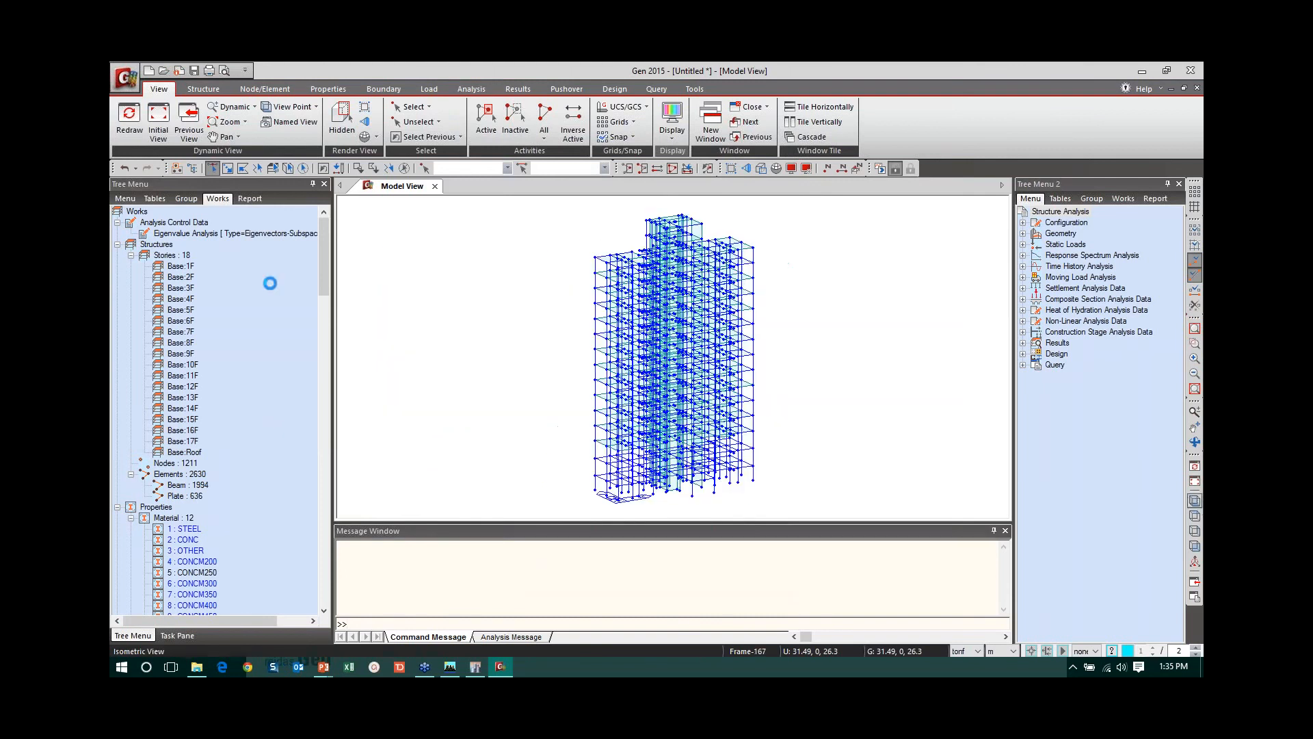
- Display the nodal loads of static load case WINDX on the model from the works tree
left_click_drag(326, 271, 328, 605)
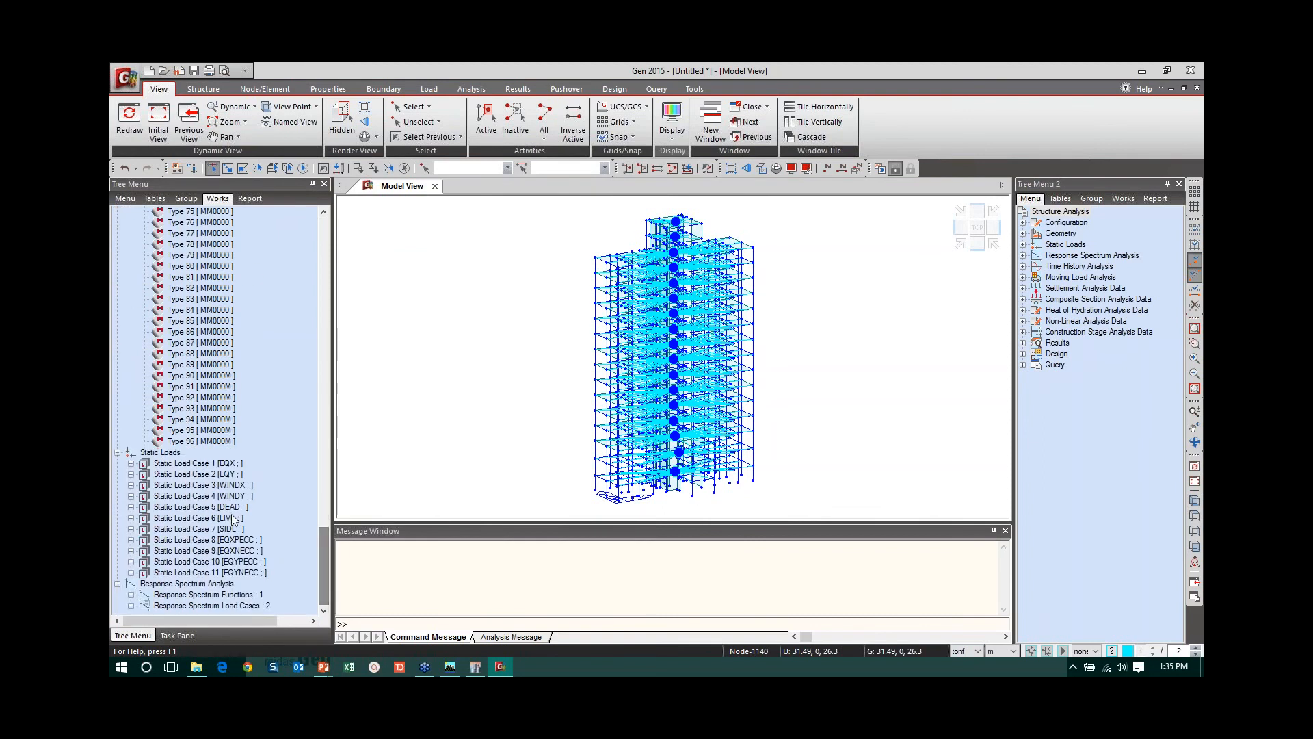
left_click(131, 486)
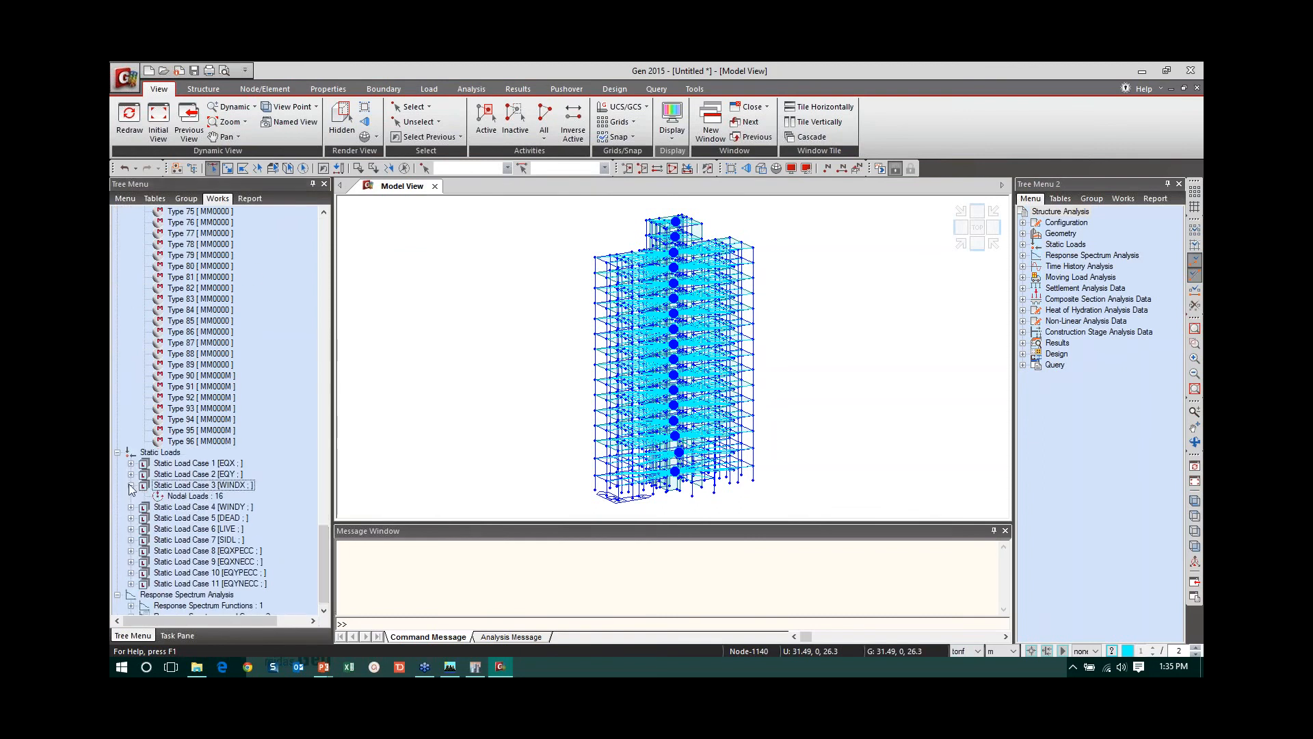
right_click(186, 498)
left_click(224, 525)
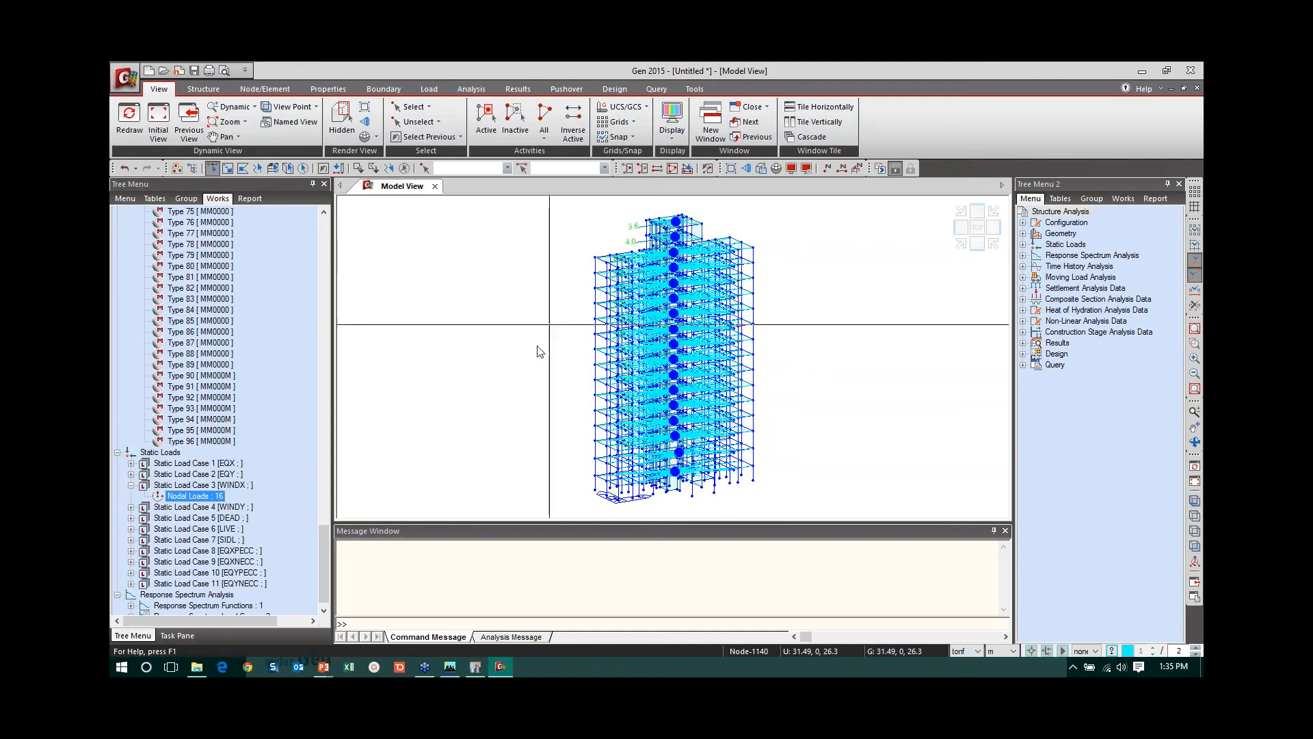
- Switch to ETABS Nonlinear, close it without saving the MES model, and minimise the ETABS 2015 window
left_click(450, 665)
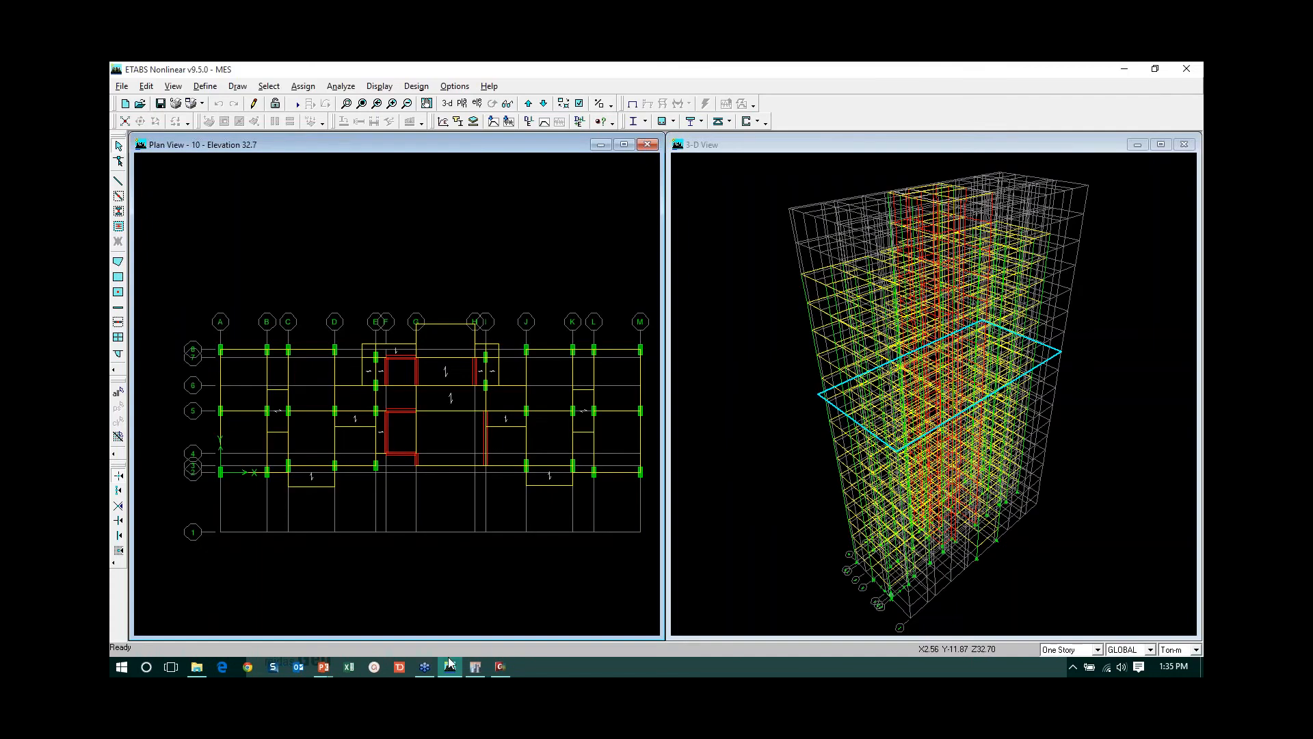
left_click(1186, 69)
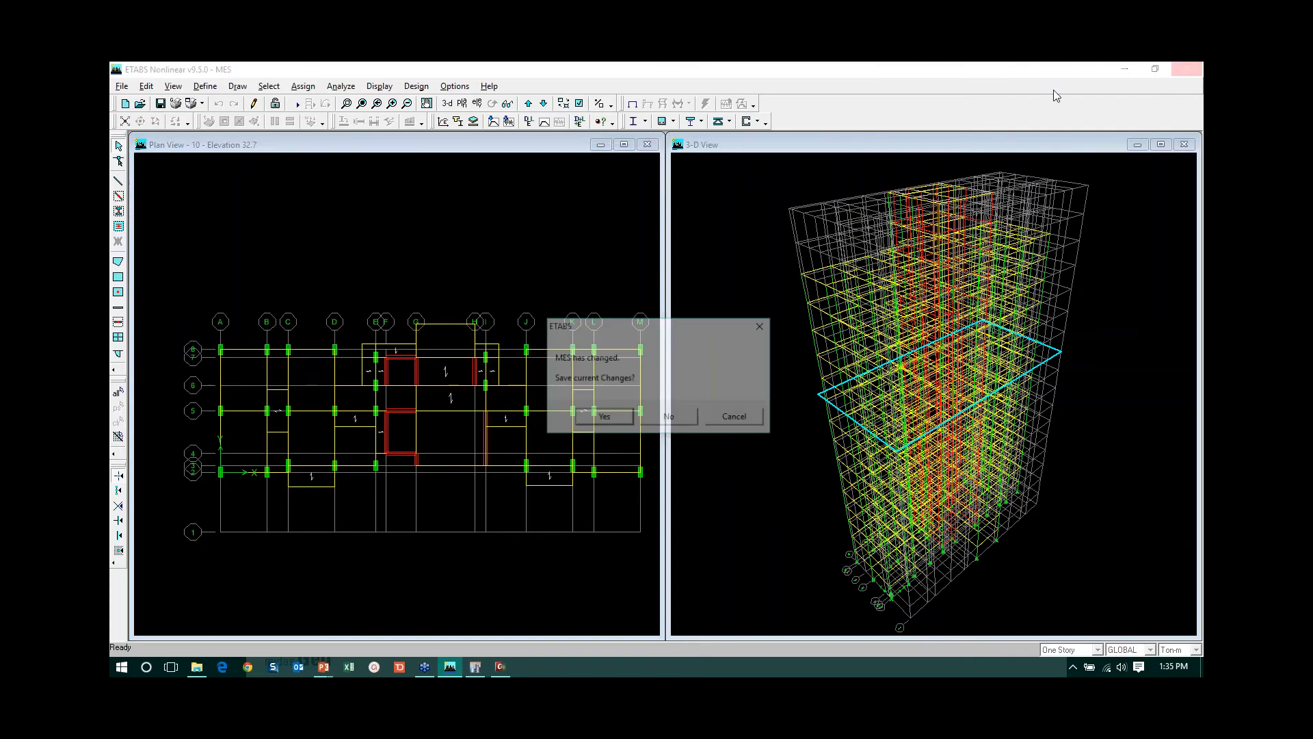
left_click(647, 419)
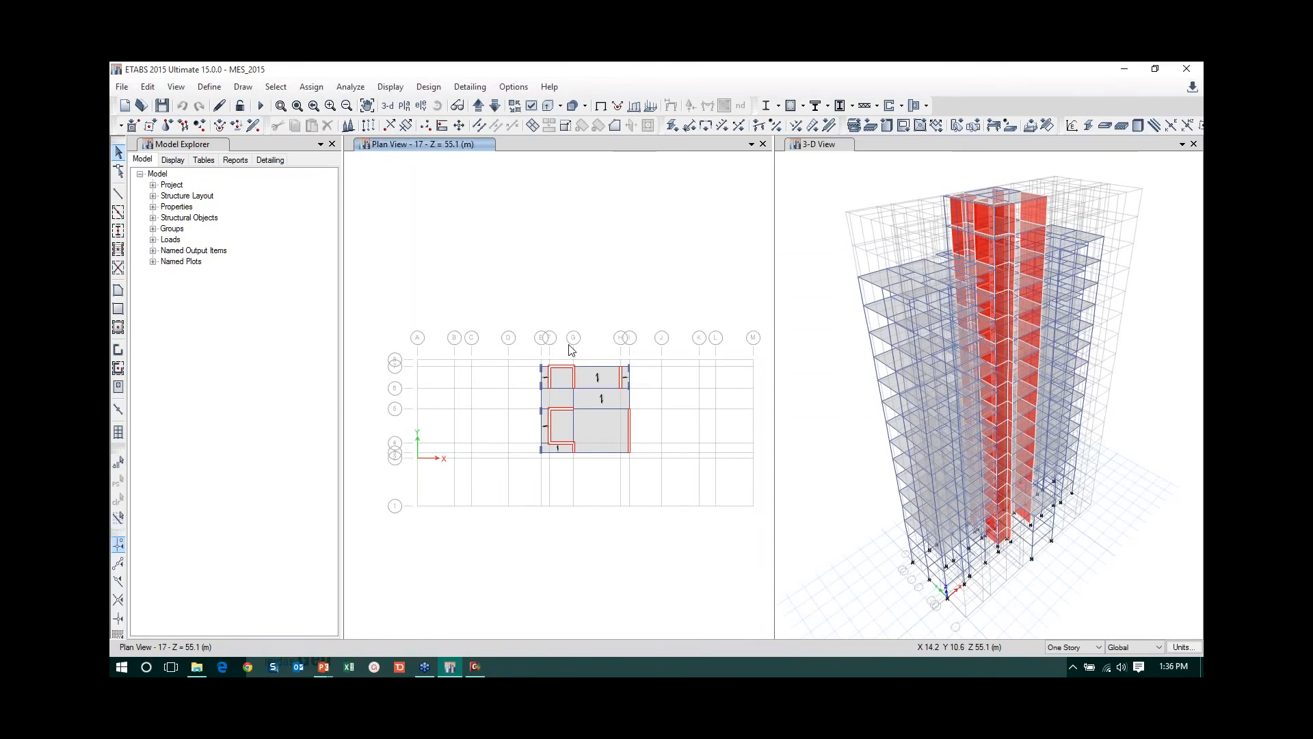
left_click(1126, 69)
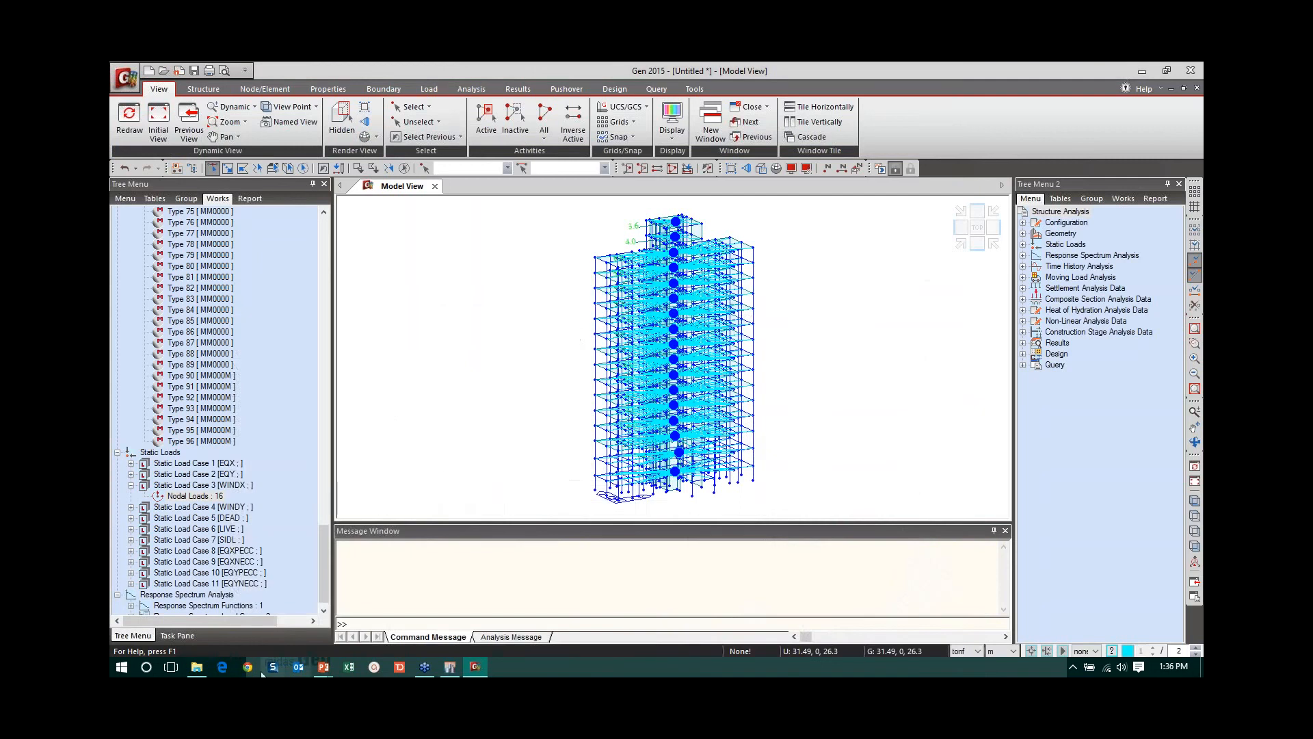
- Switch to File Explorer and launch ETABStoGENConverter from the ETABStoGEN31_8 folder, placing its window clear of the file list
left_click(196, 666)
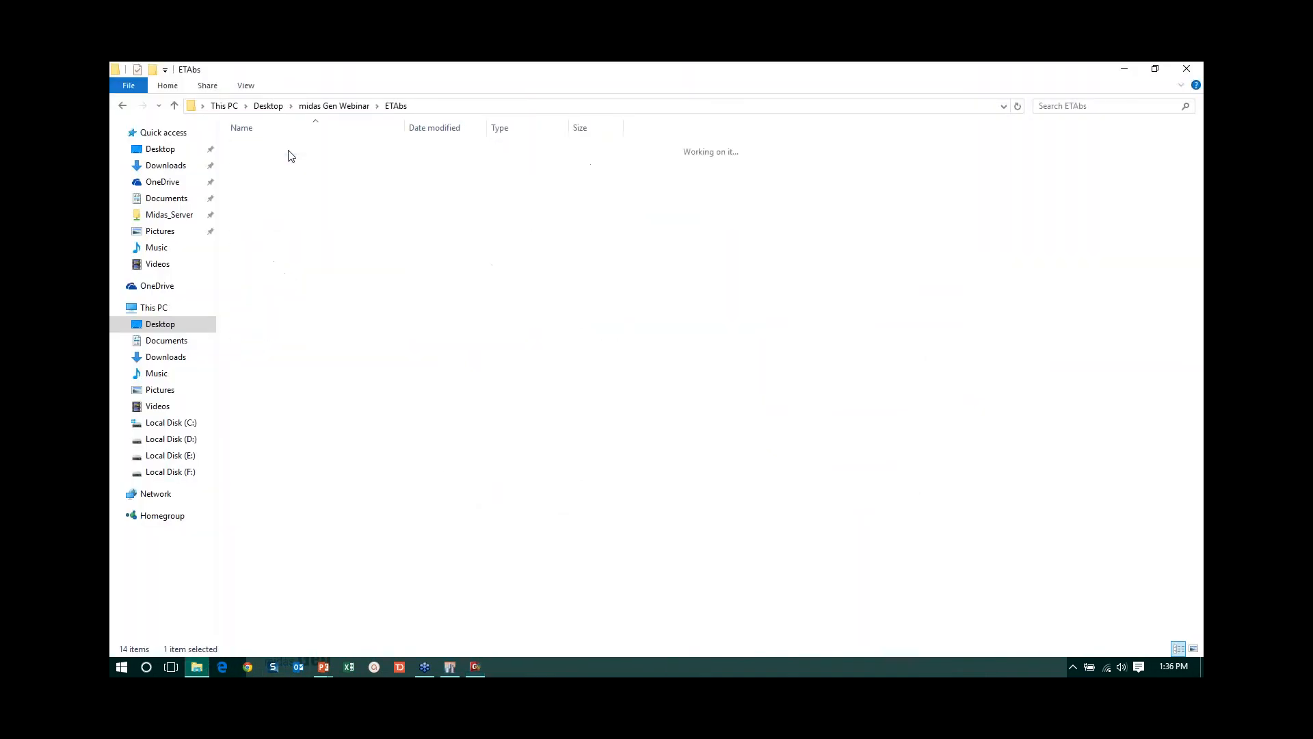
double_click(260, 176)
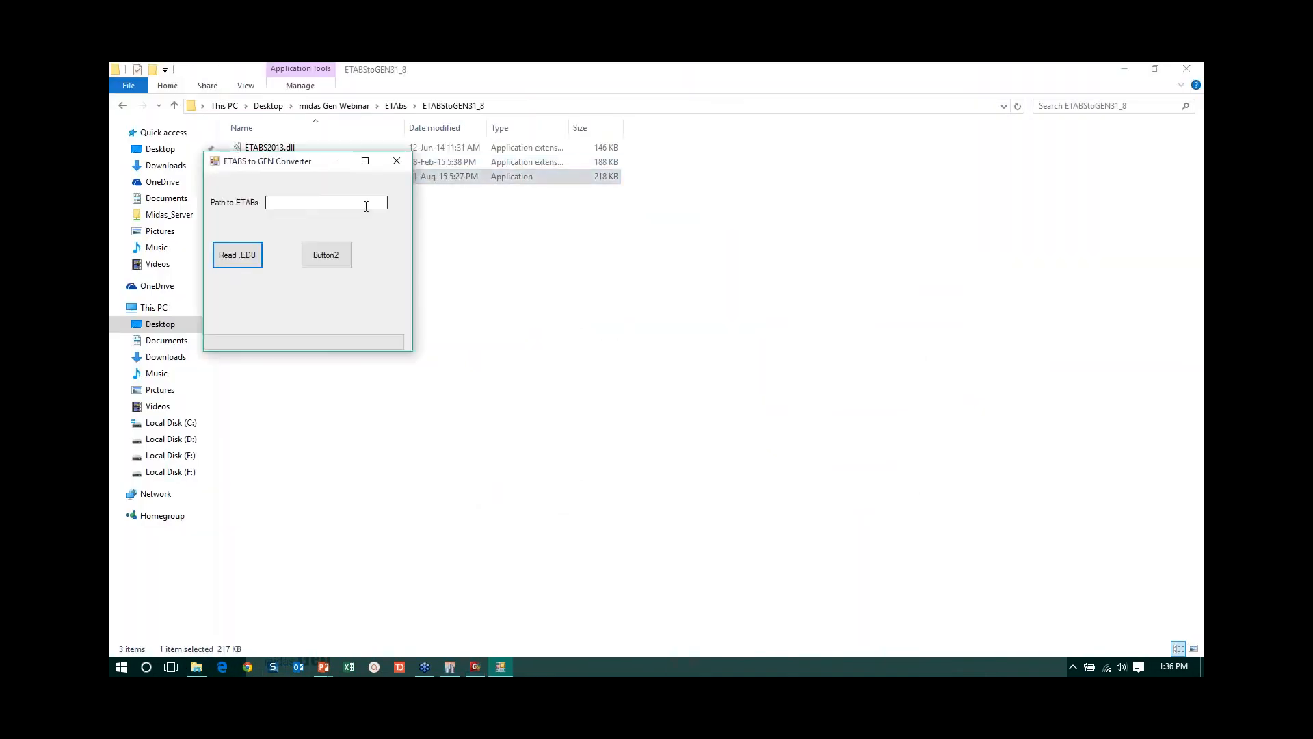
left_click_drag(272, 169, 455, 171)
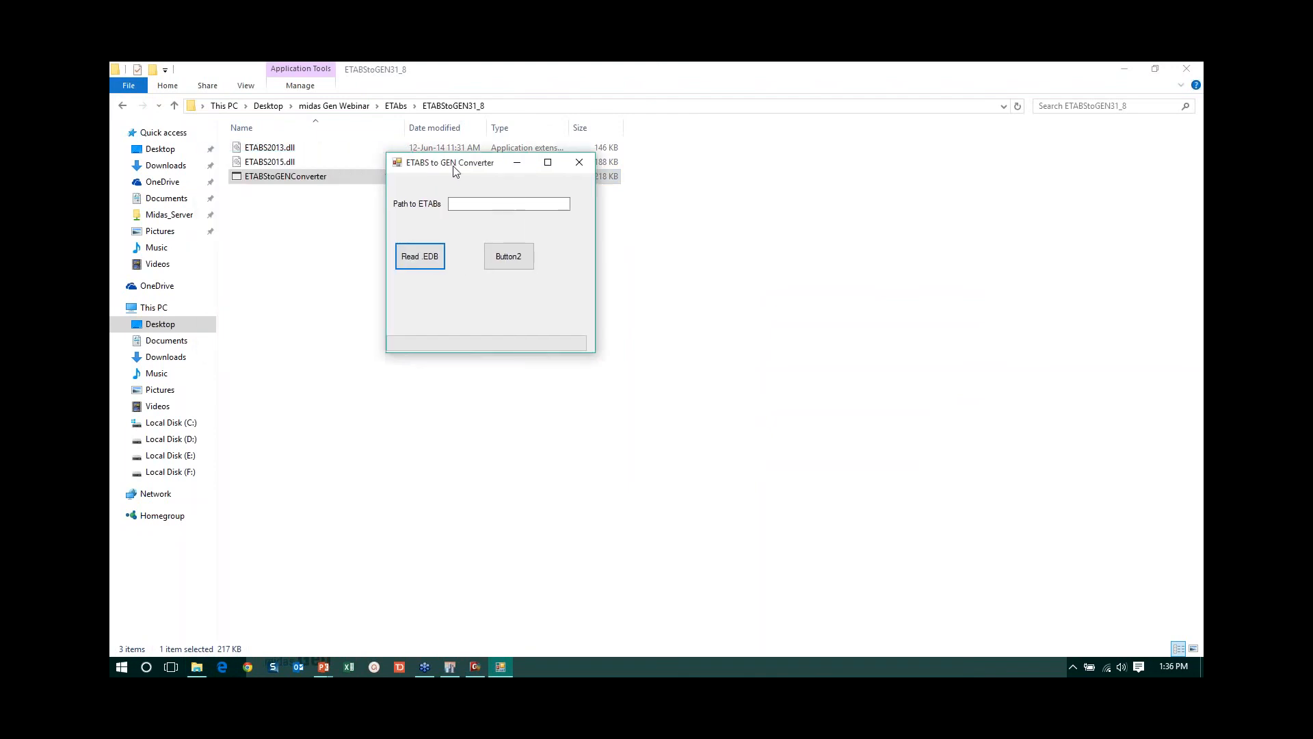
- Load MES_2015.EDB from the ETAbs folder in midas Gen Webinar on the Desktop into the converter to start the conversion
left_click(422, 258)
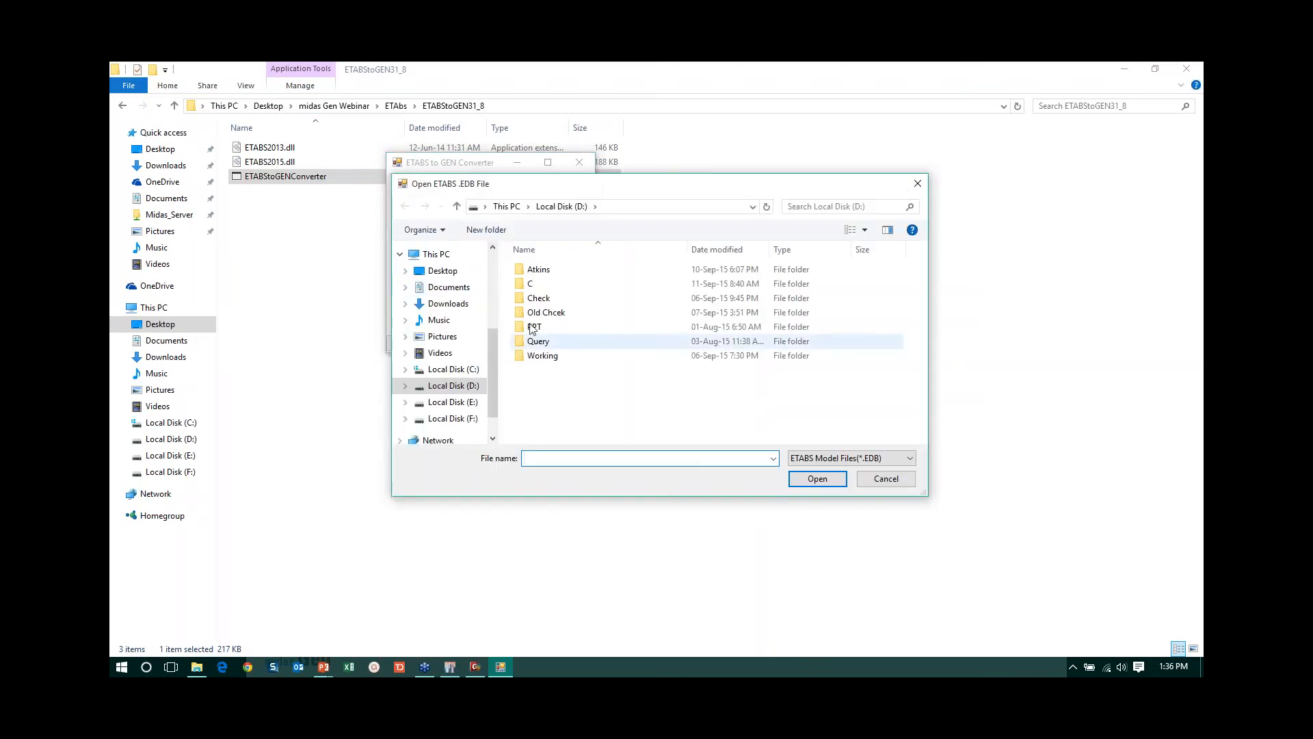
left_click(441, 271)
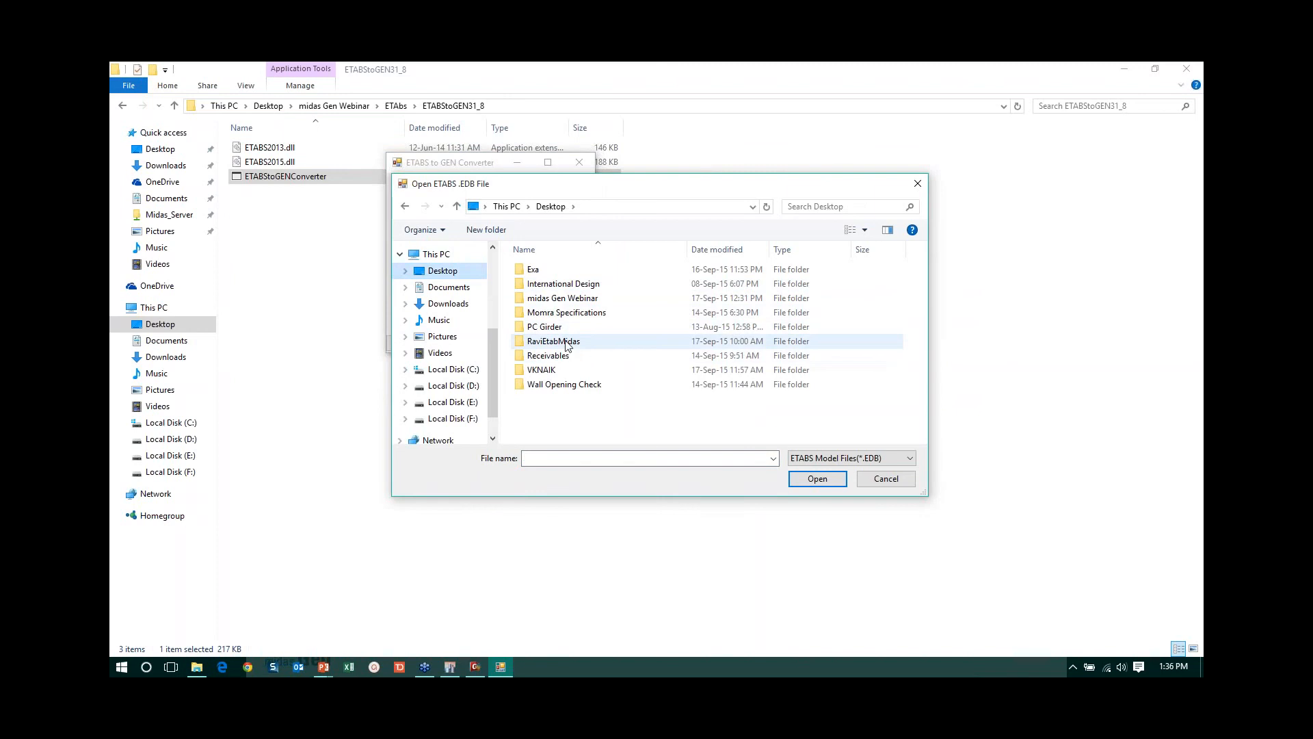
double_click(567, 298)
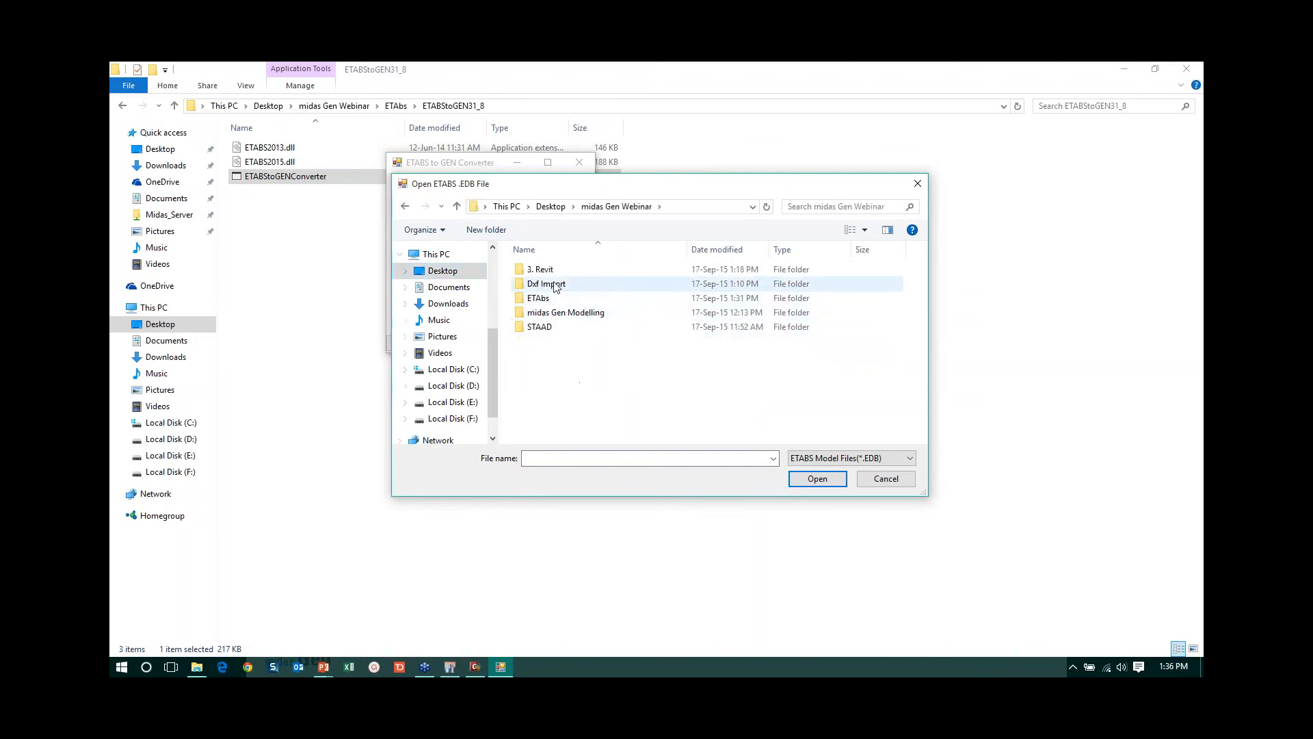
double_click(544, 298)
left_click(553, 298)
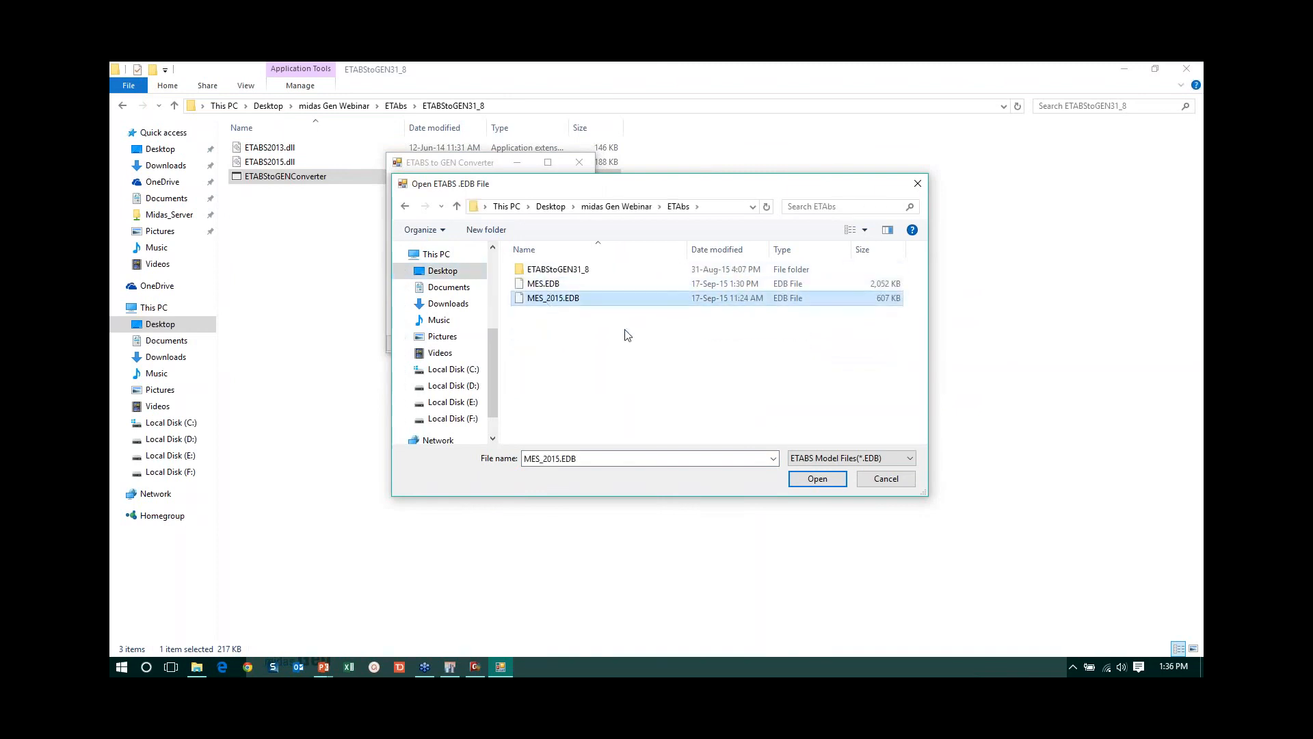
left_click(820, 482)
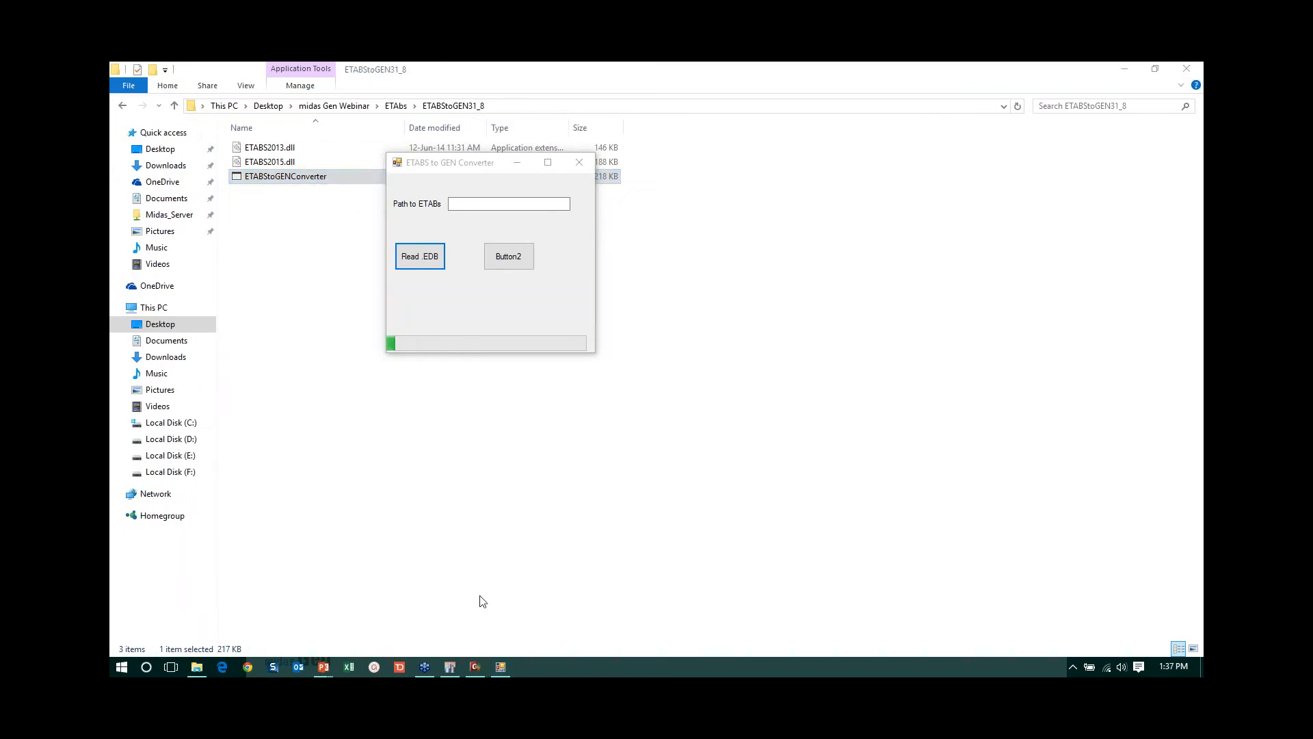
- Return to File Explorer and look for the MES_2015 midas Gen text file in the ETAbs folder
left_click(482, 672)
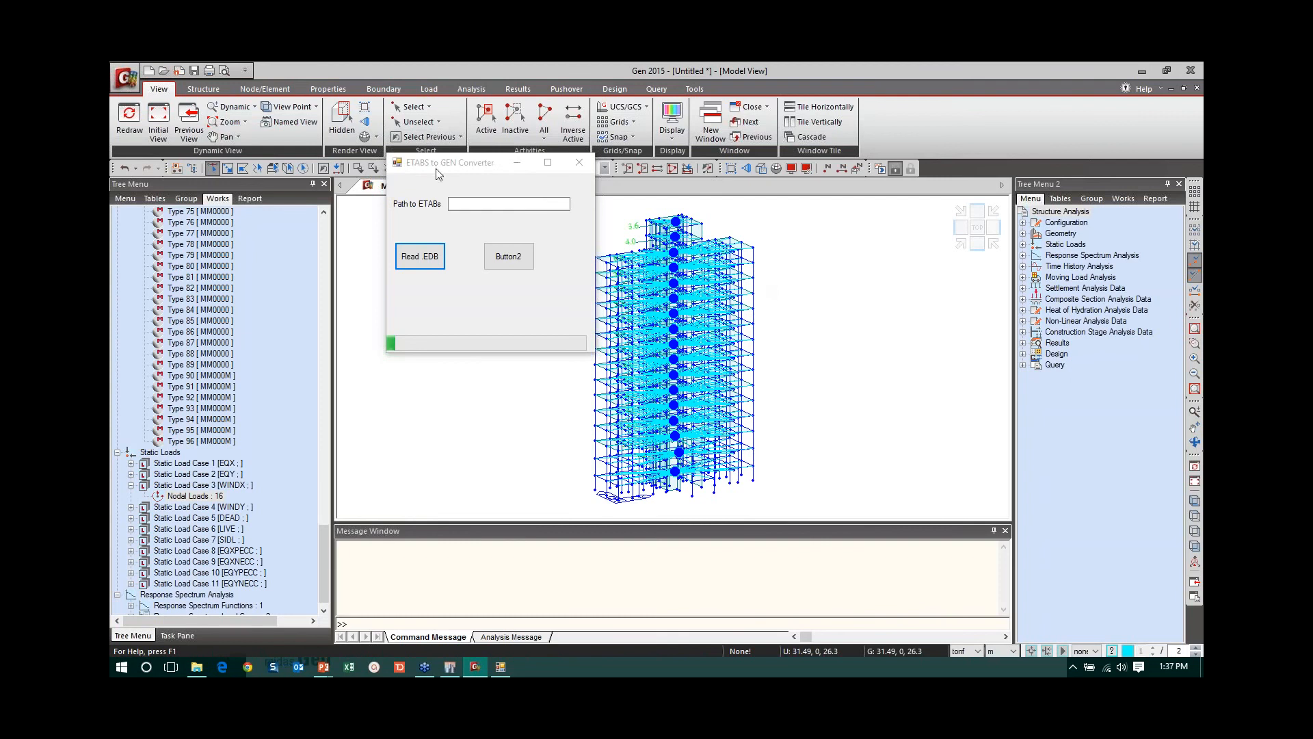
left_click(503, 669)
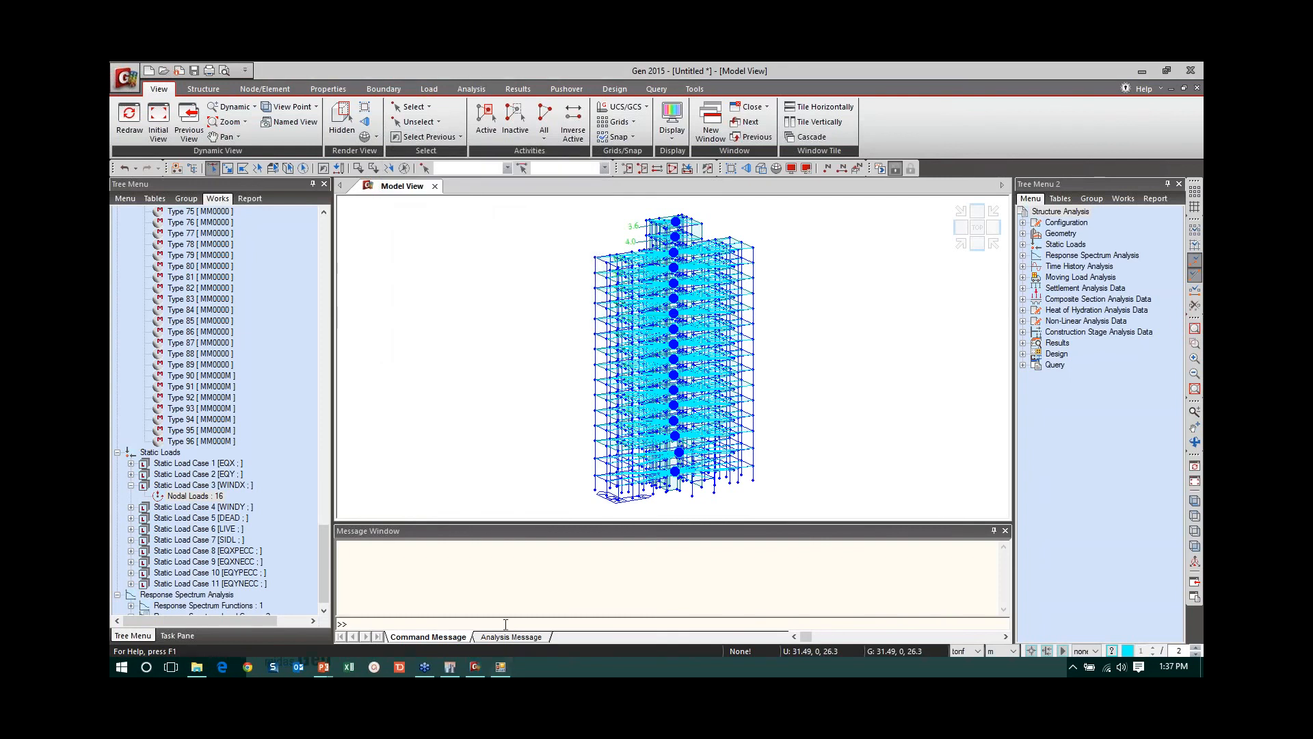
mouse_move(497, 674)
left_click(199, 669)
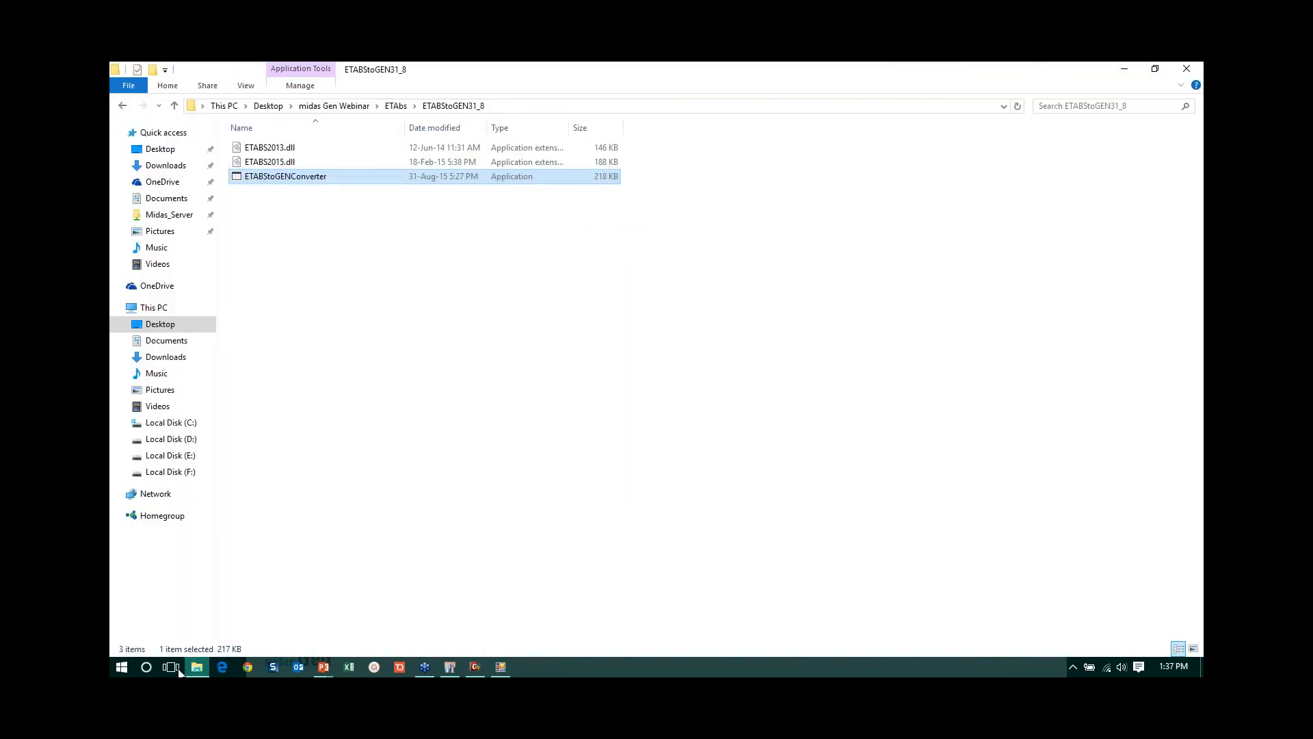
left_click(397, 106)
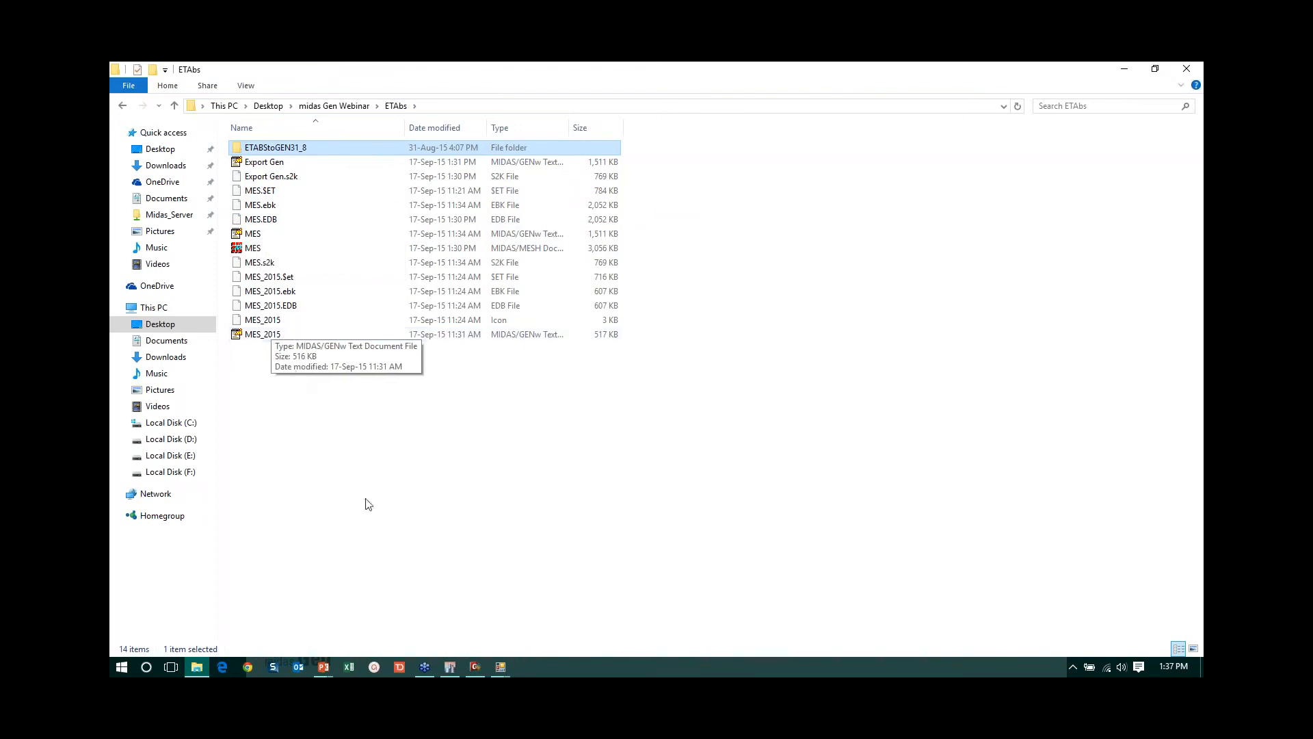
- Switch to midas Gen and start a new project without saving the current untitled model
left_click(472, 667)
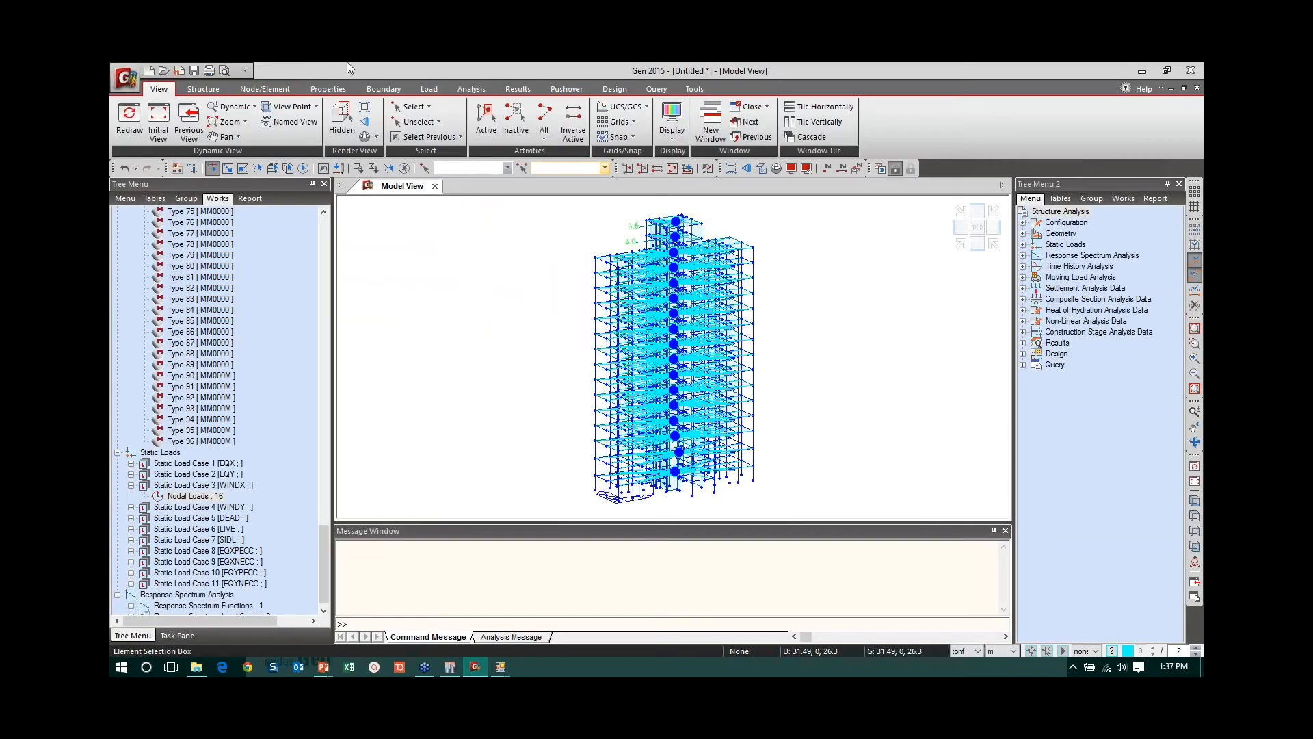
left_click(125, 83)
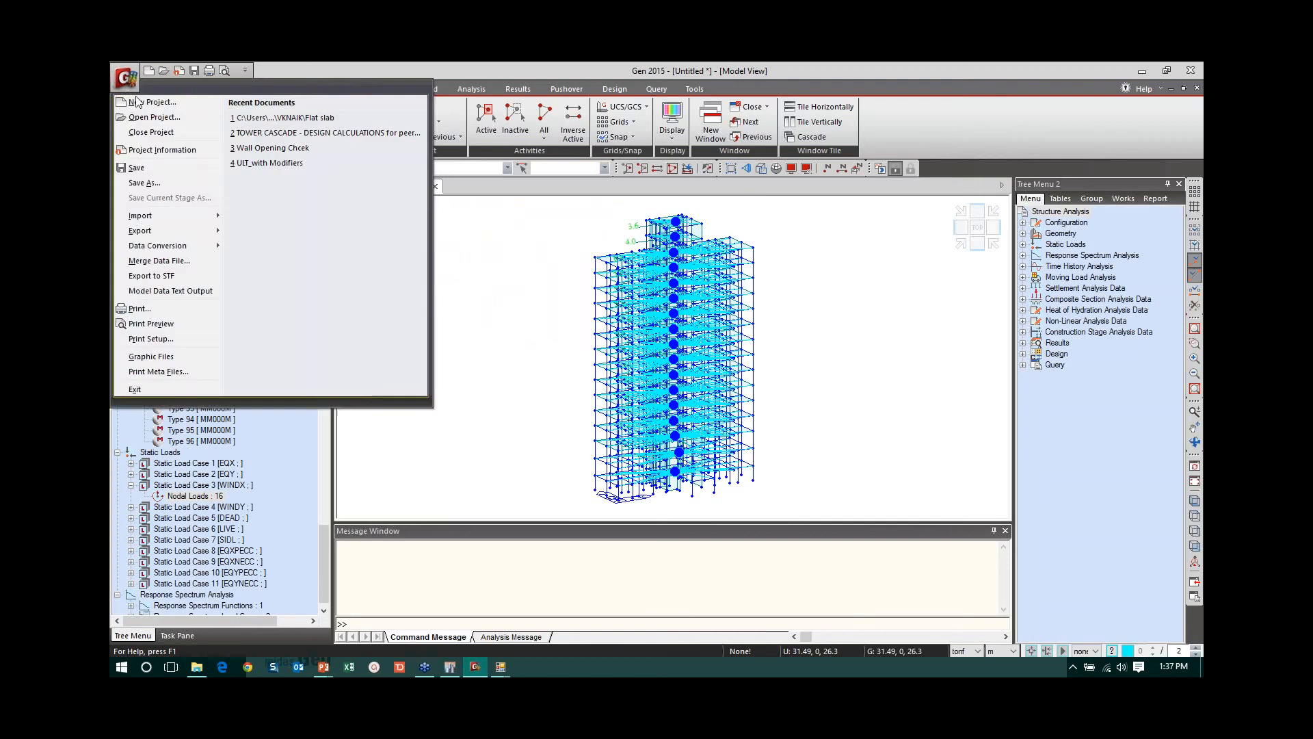
left_click(147, 100)
left_click(666, 396)
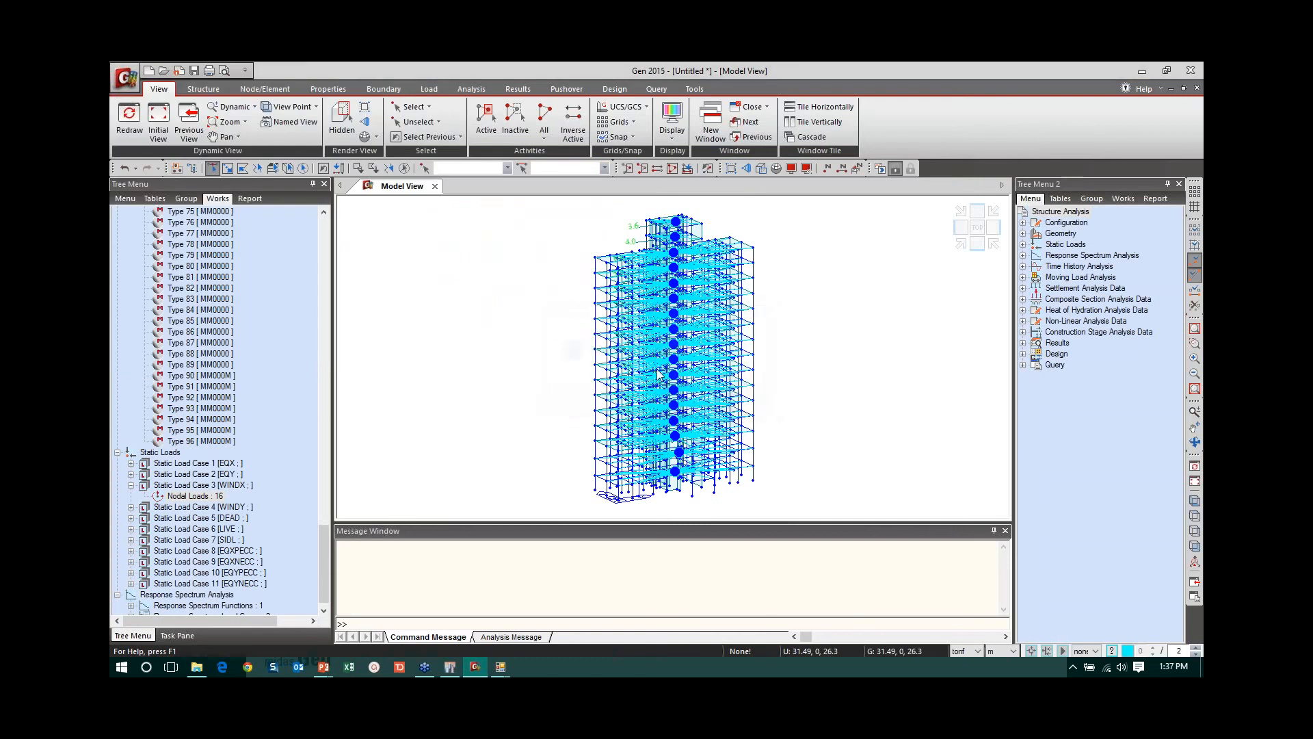
- Import the converted MES_2015.mgt file into the new project as a midas Gen MGT file
left_click(130, 75)
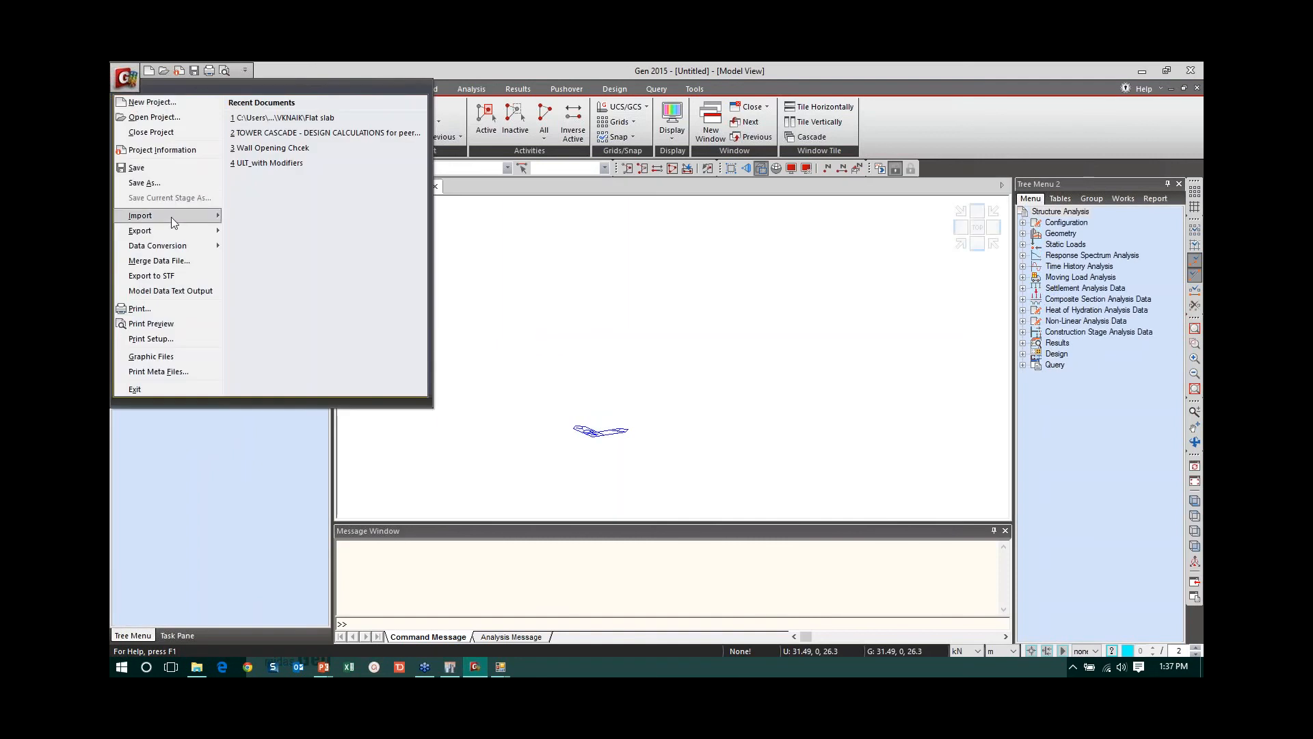
mouse_move(171, 216)
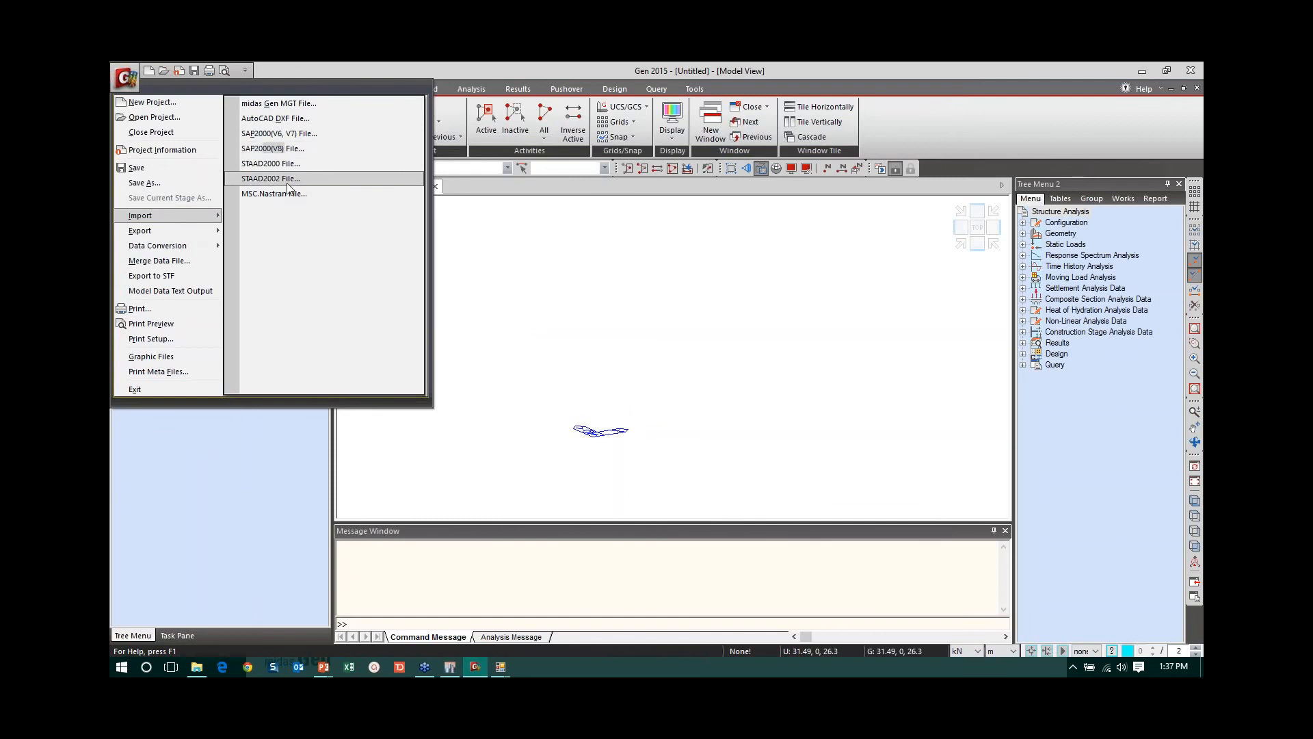
left_click(285, 108)
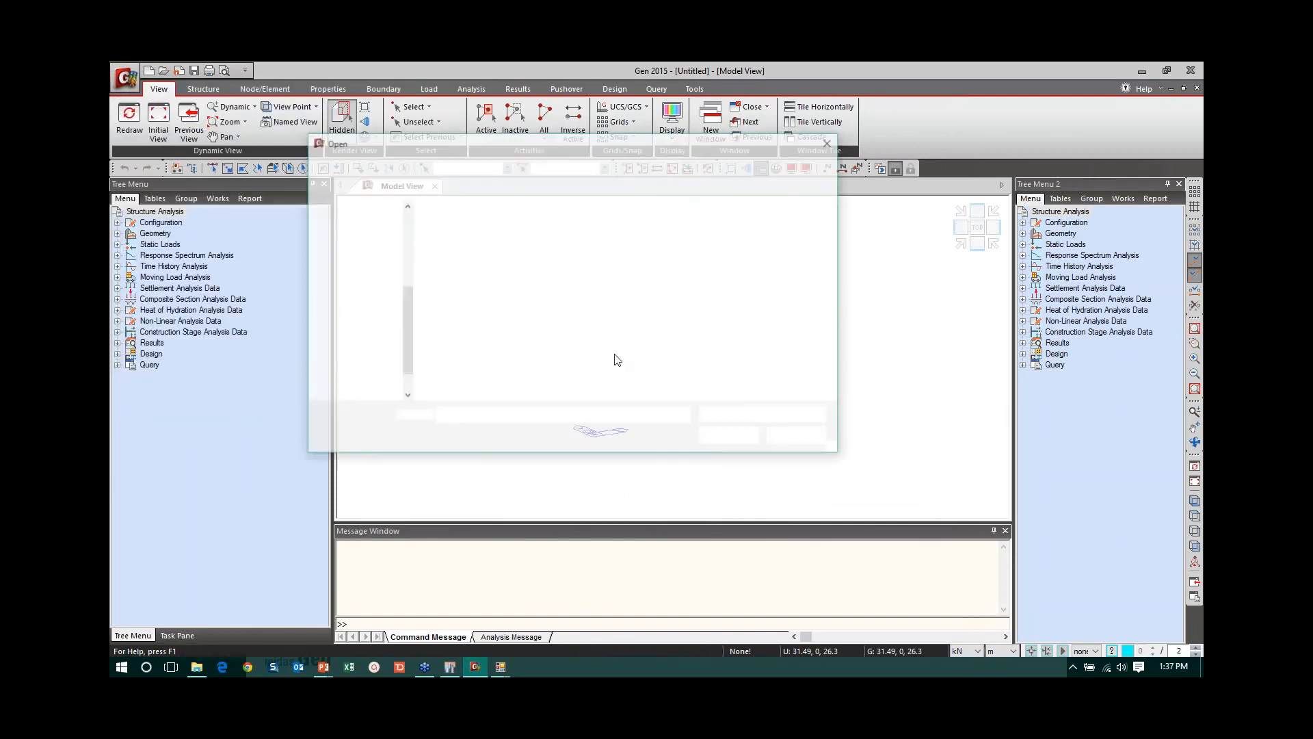
left_click(457, 270)
left_click(706, 435)
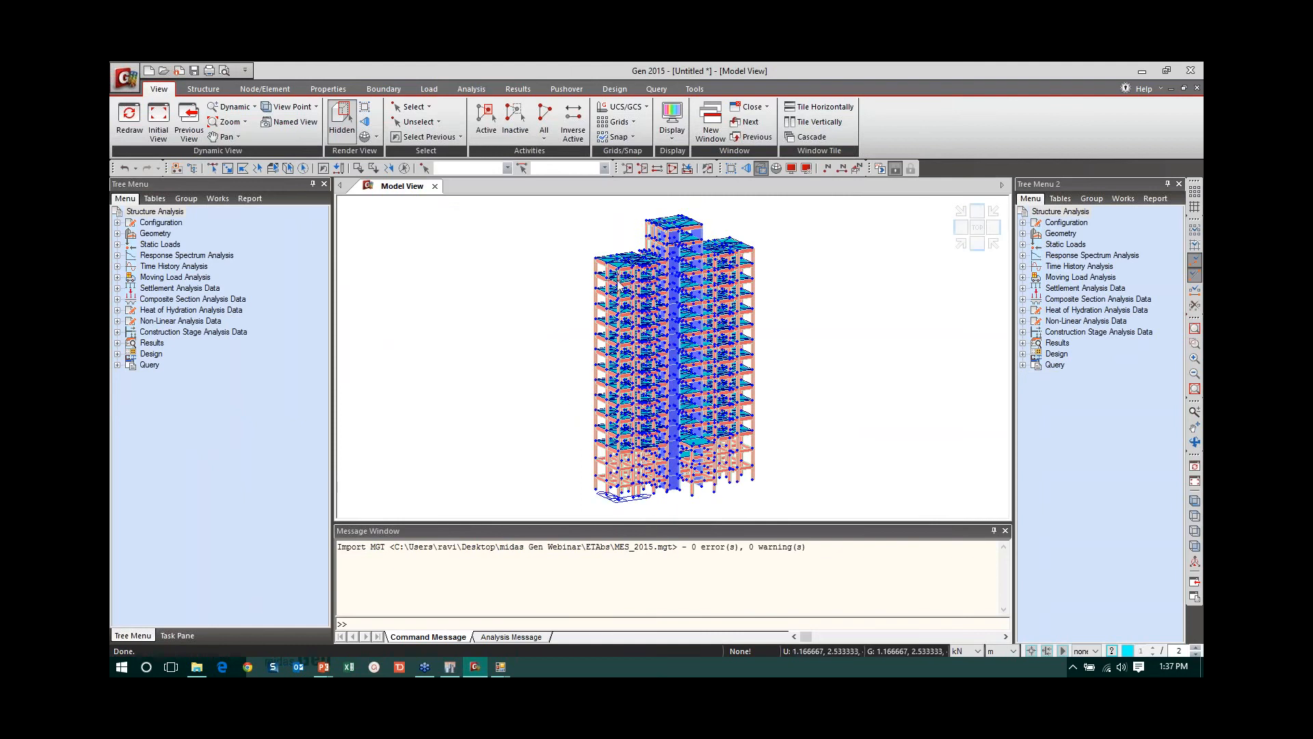
- Review the imported model's works tree and its story data down to the BASE level, including the floor diaphragm settings
left_click(217, 199)
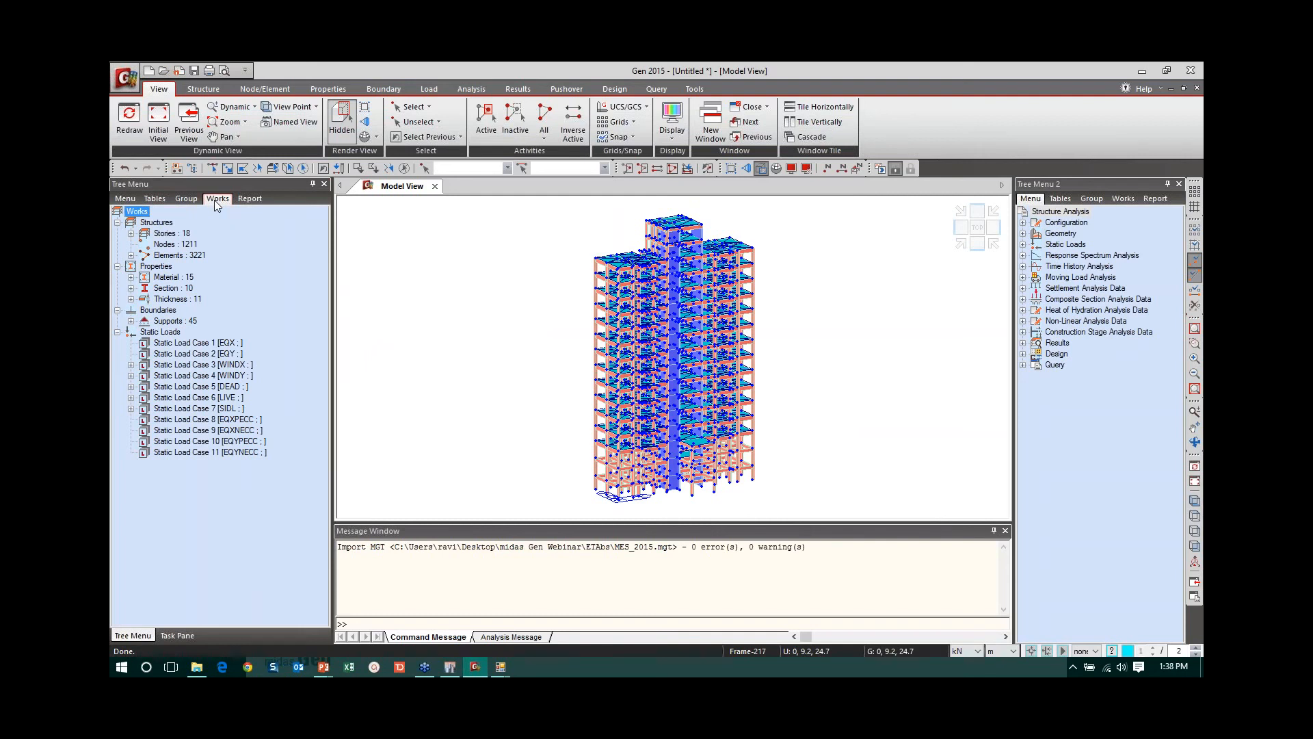
left_click(202, 90)
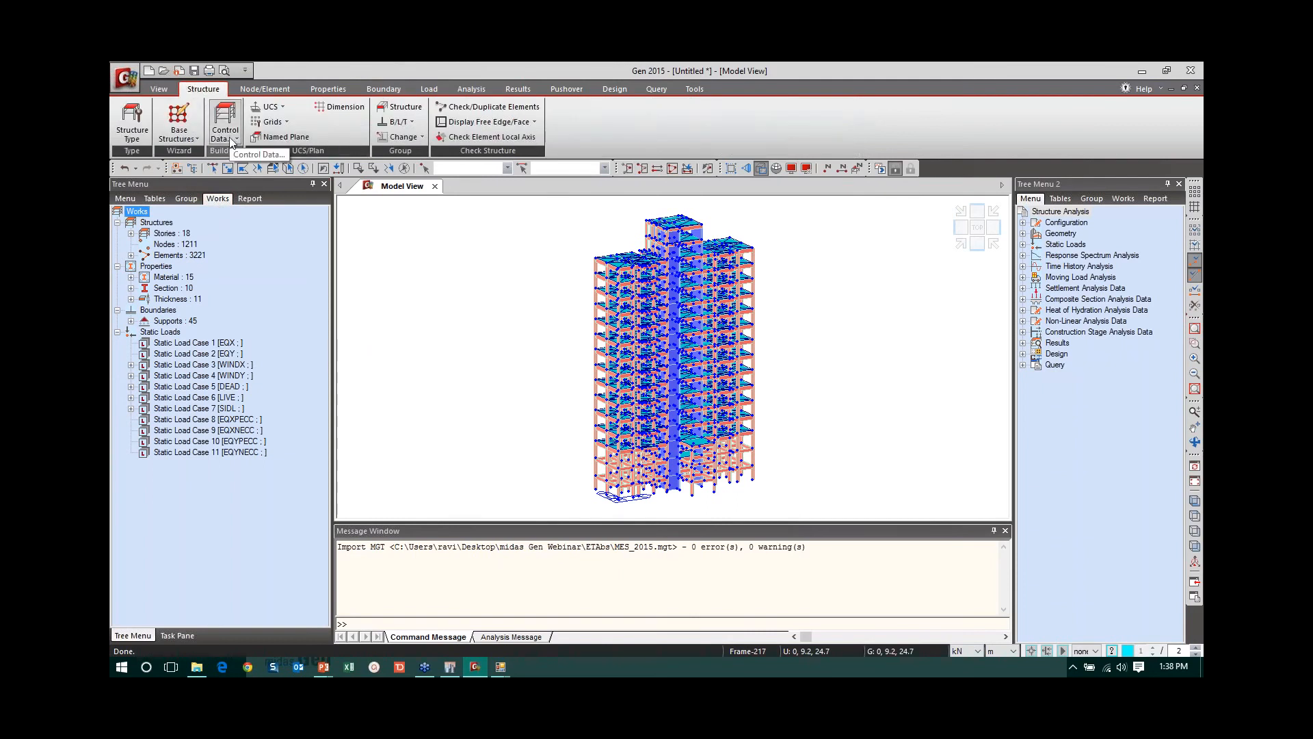
left_click(230, 136)
left_click(241, 170)
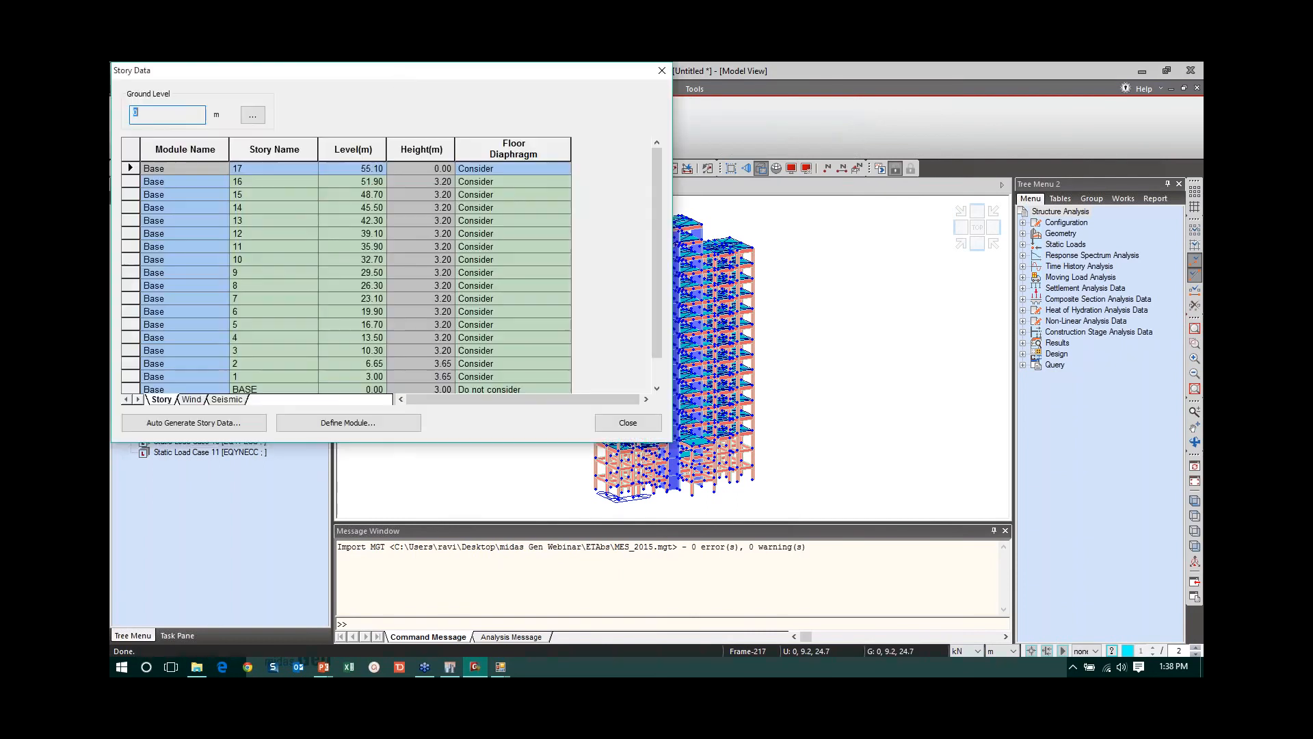
left_click_drag(390, 74, 566, 105)
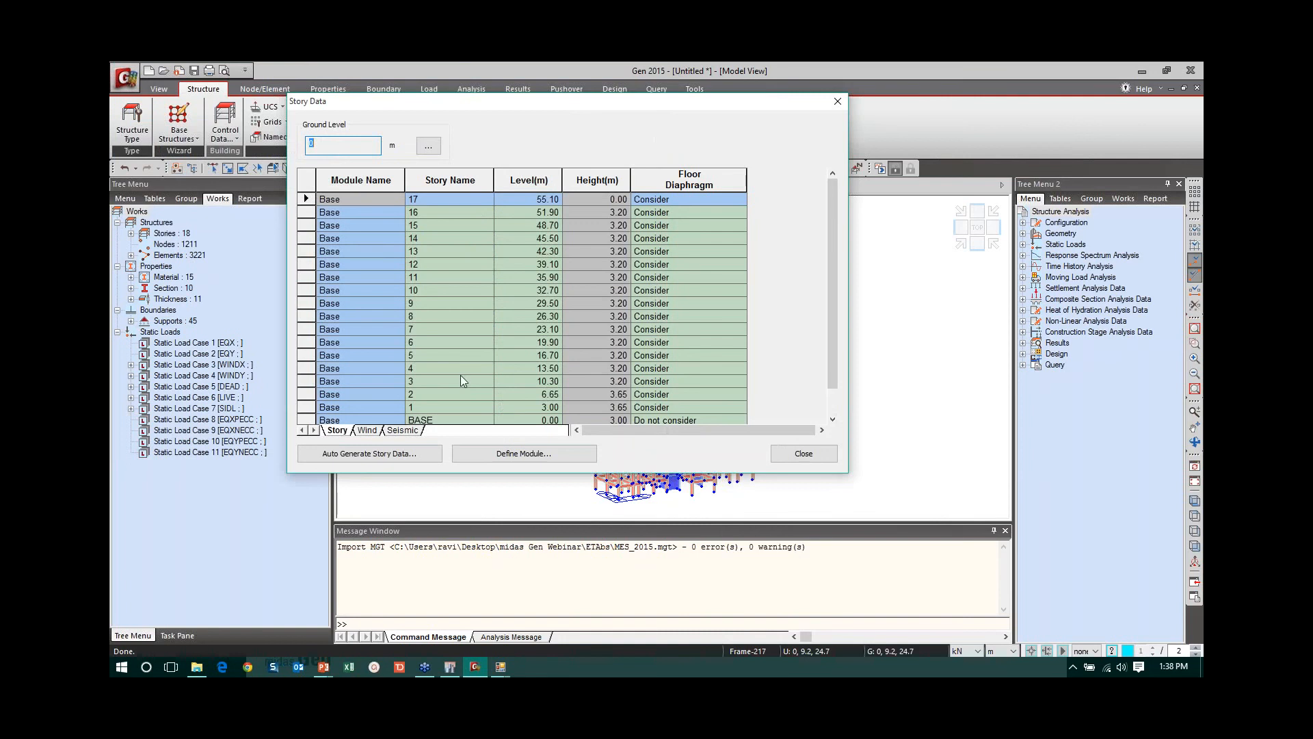
scroll(727, 410, "down", 1)
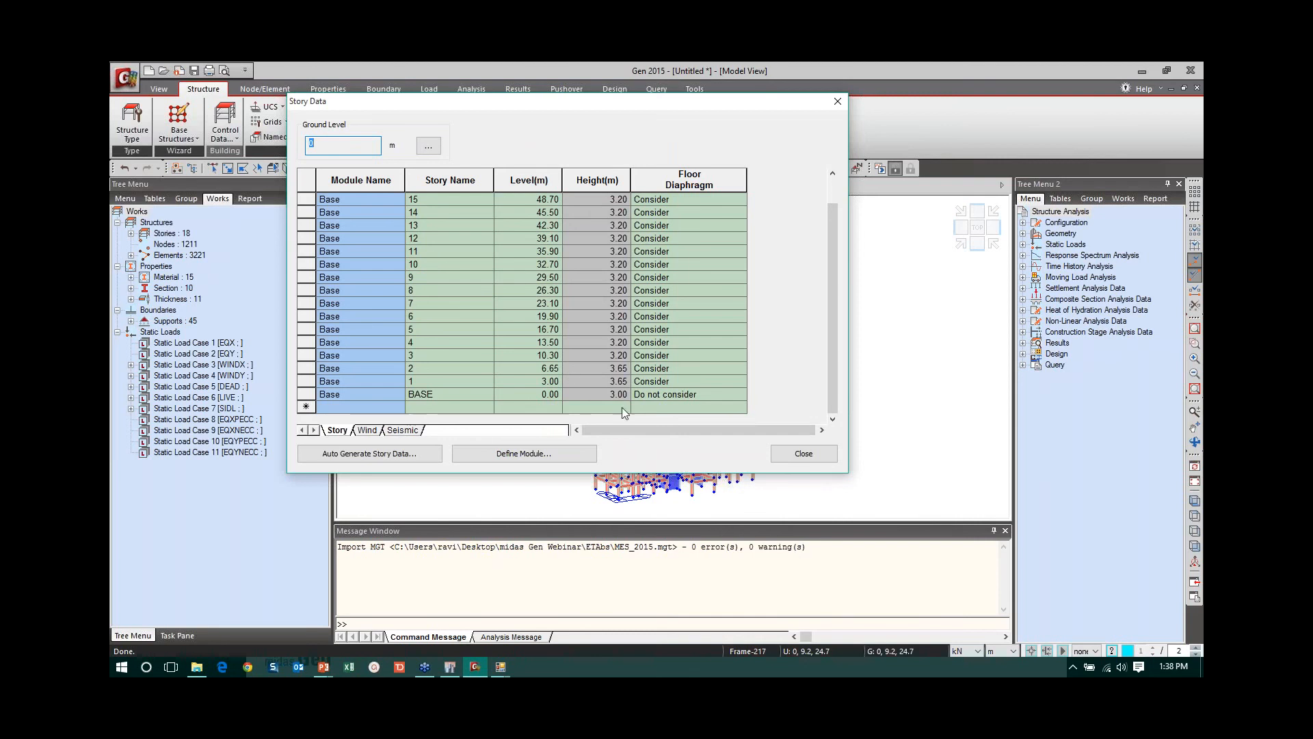
left_click(801, 454)
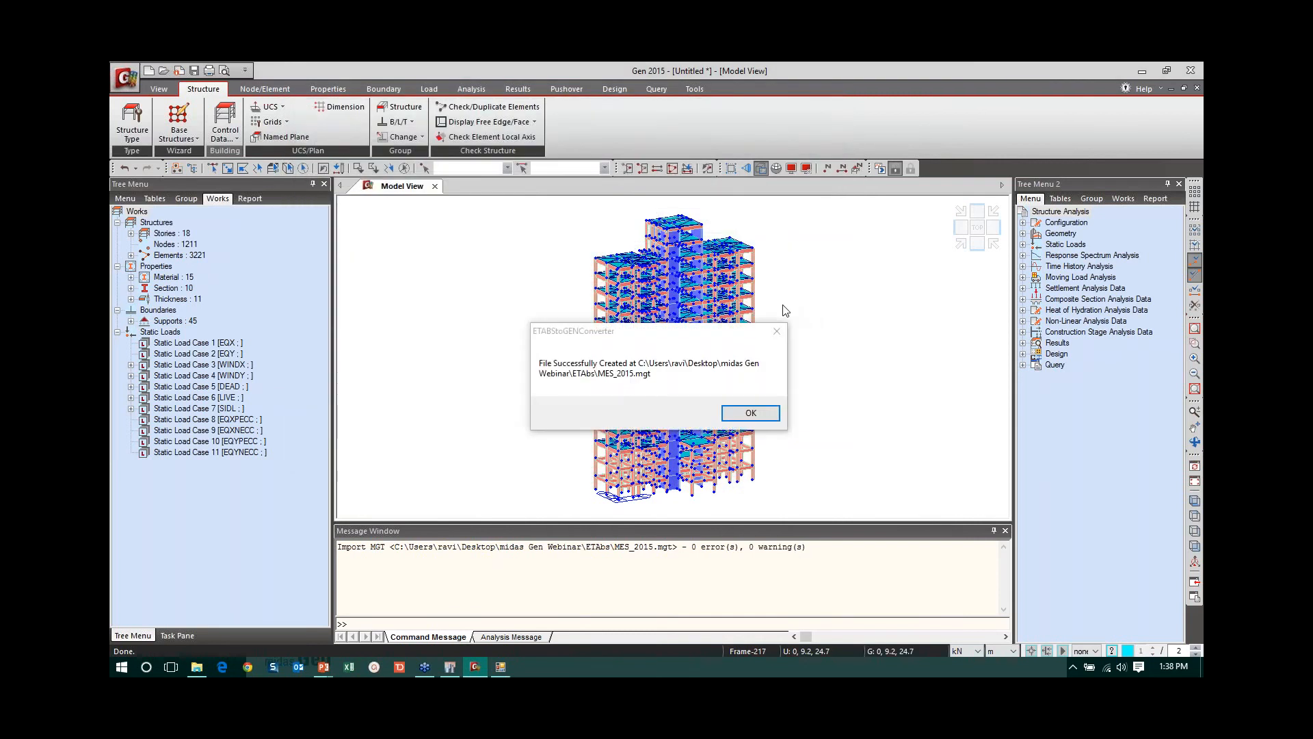
- Dismiss the converter's message and close midas Gen without saving the untitled project
left_click(752, 412)
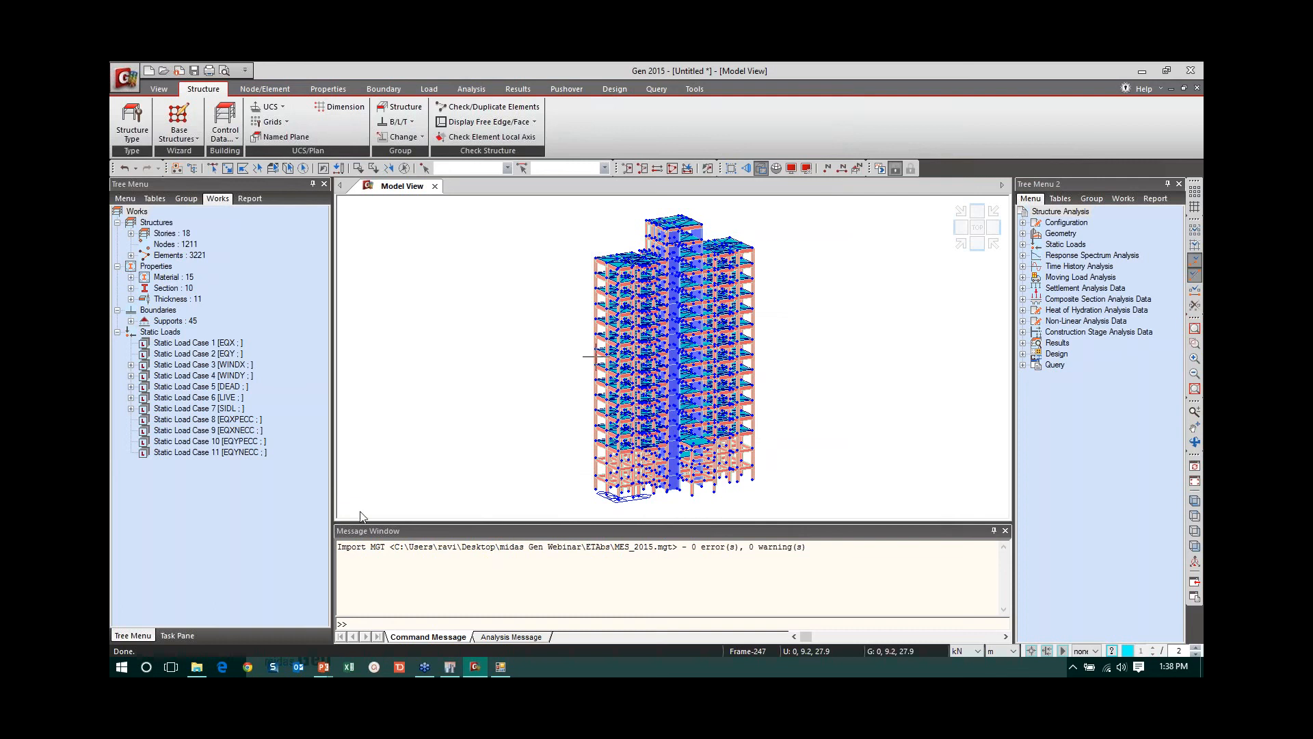
left_click(450, 667)
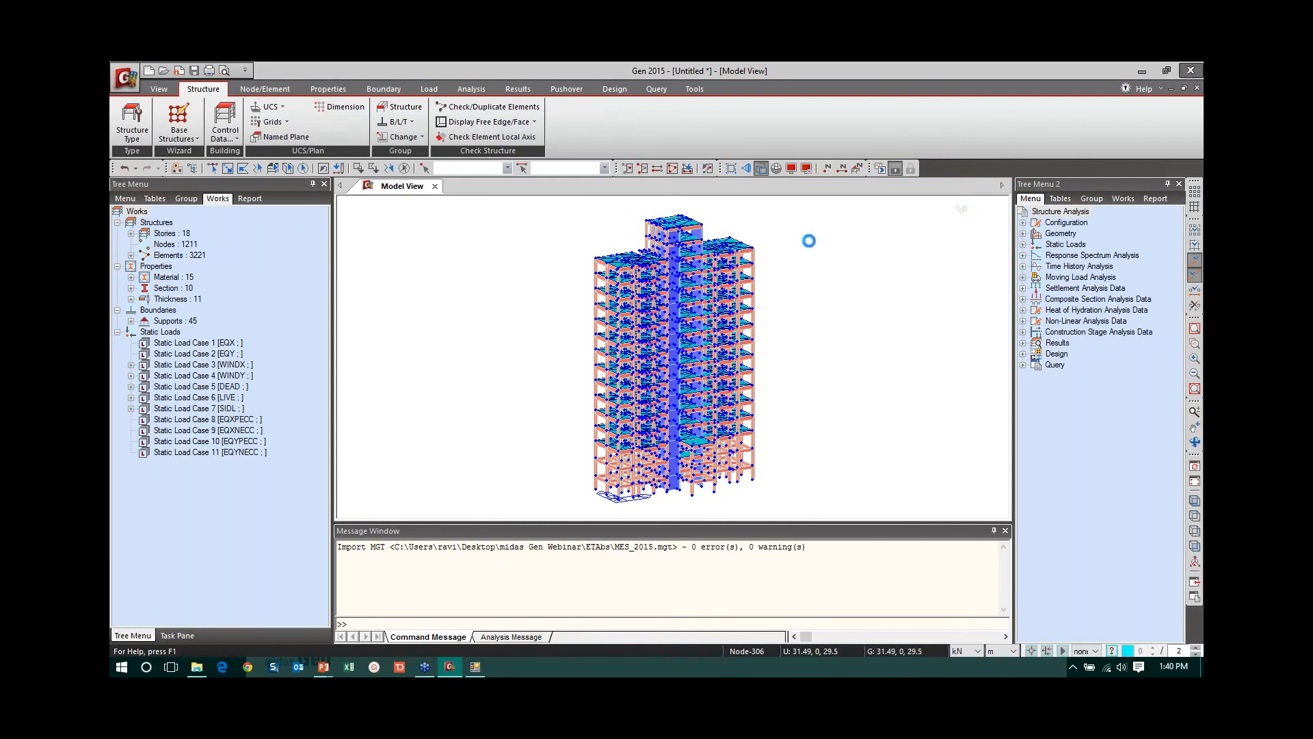
left_click(1191, 70)
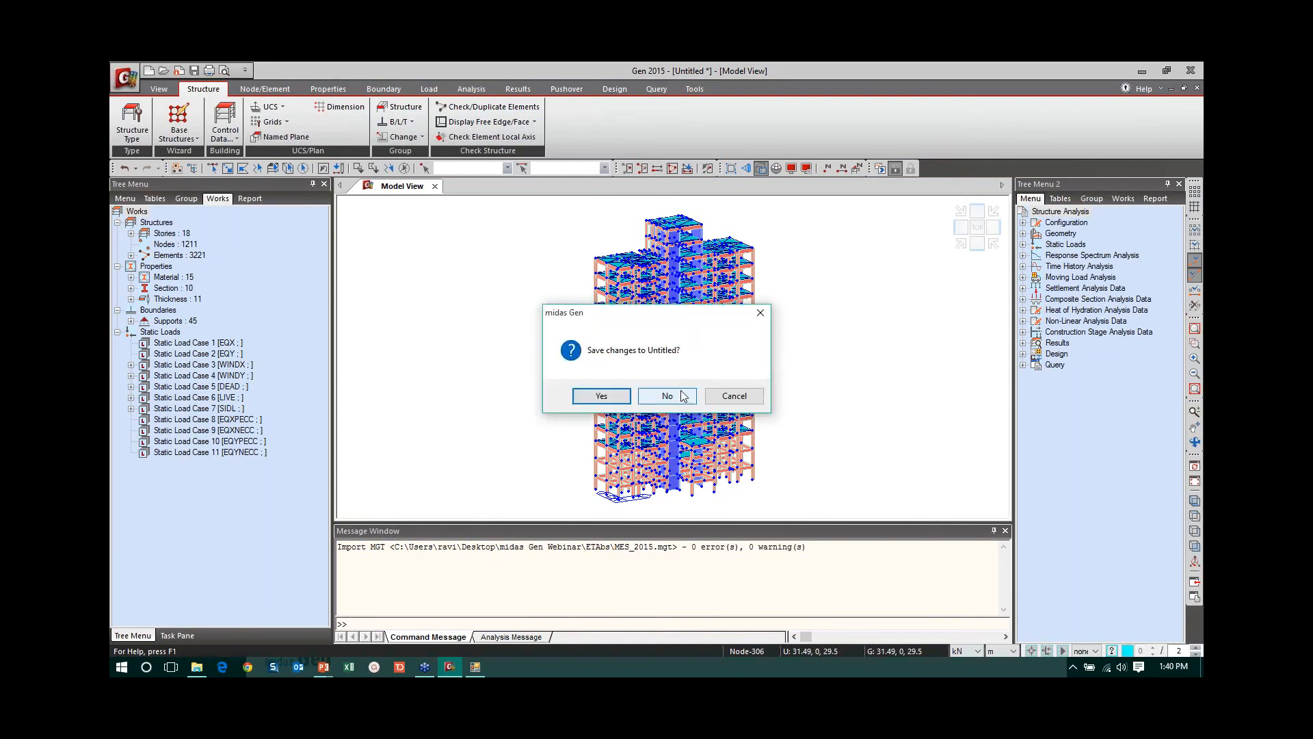
left_click(684, 396)
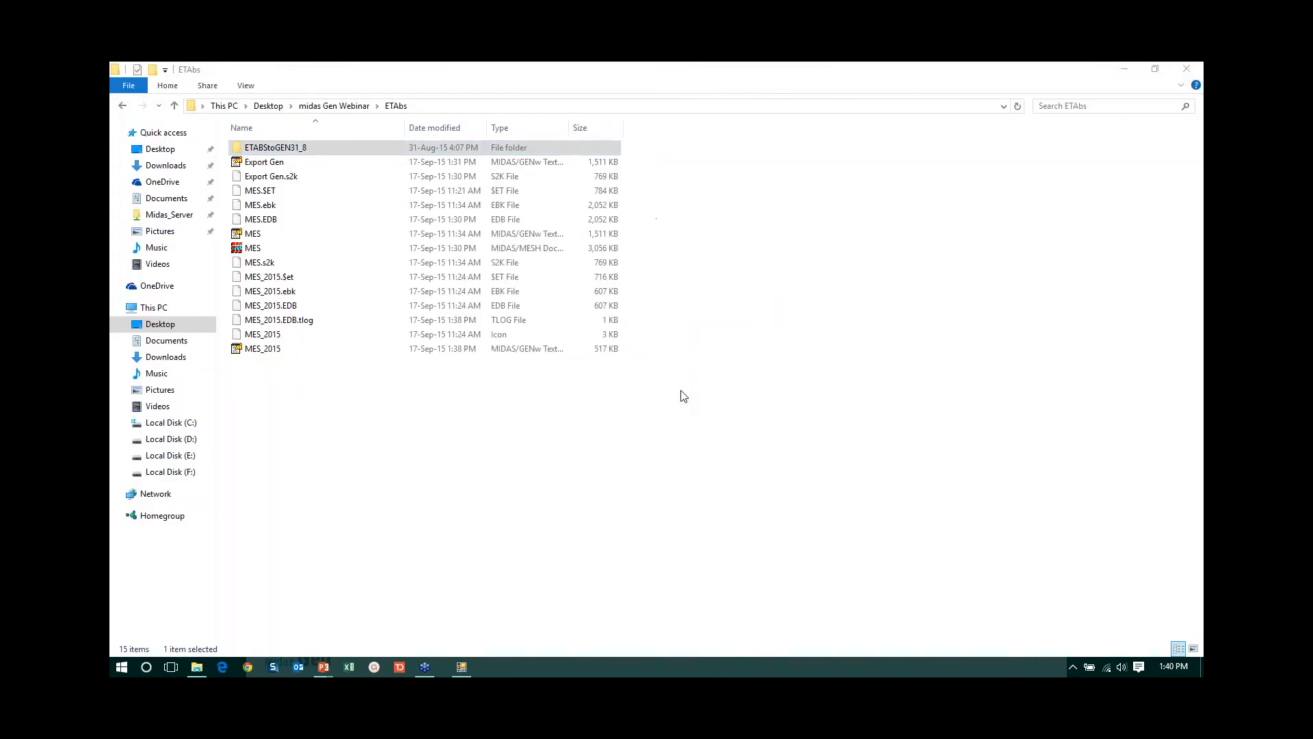
- Switch to the PowerPoint slide show with the Import from ETABS slide
left_click(325, 665)
left_click(323, 624)
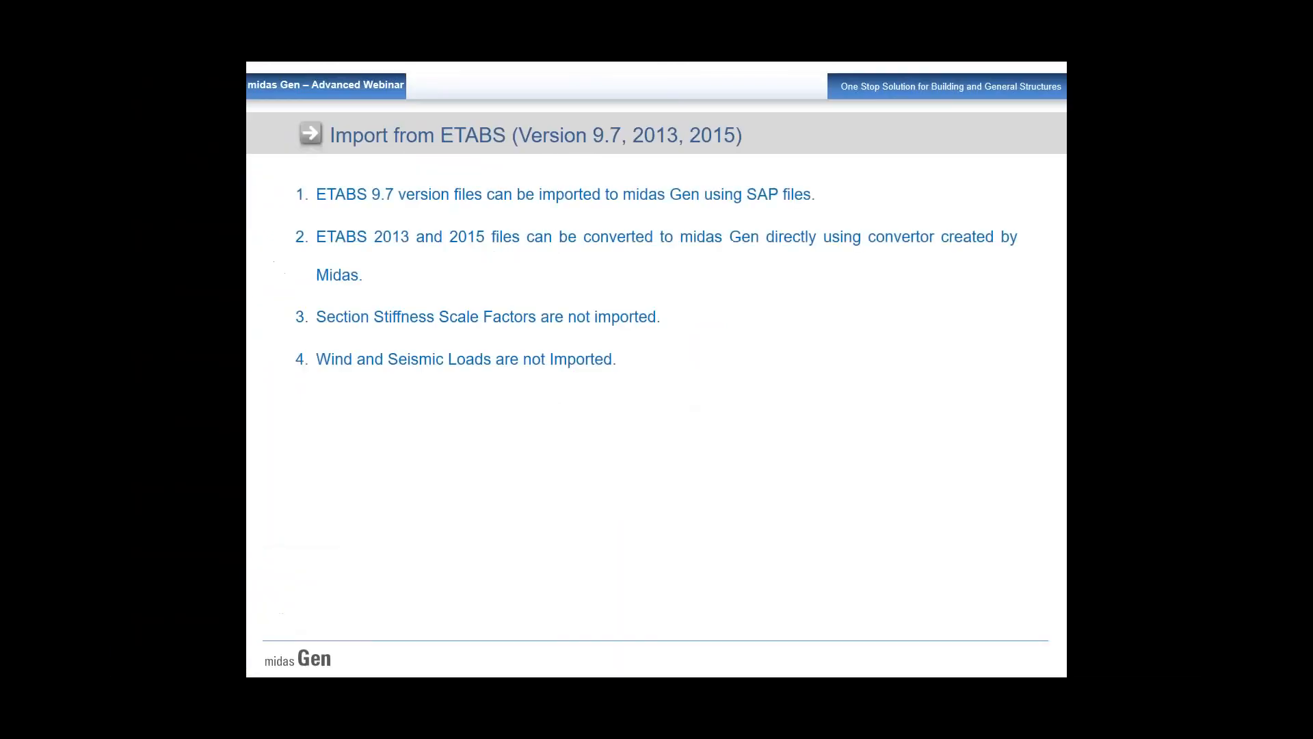